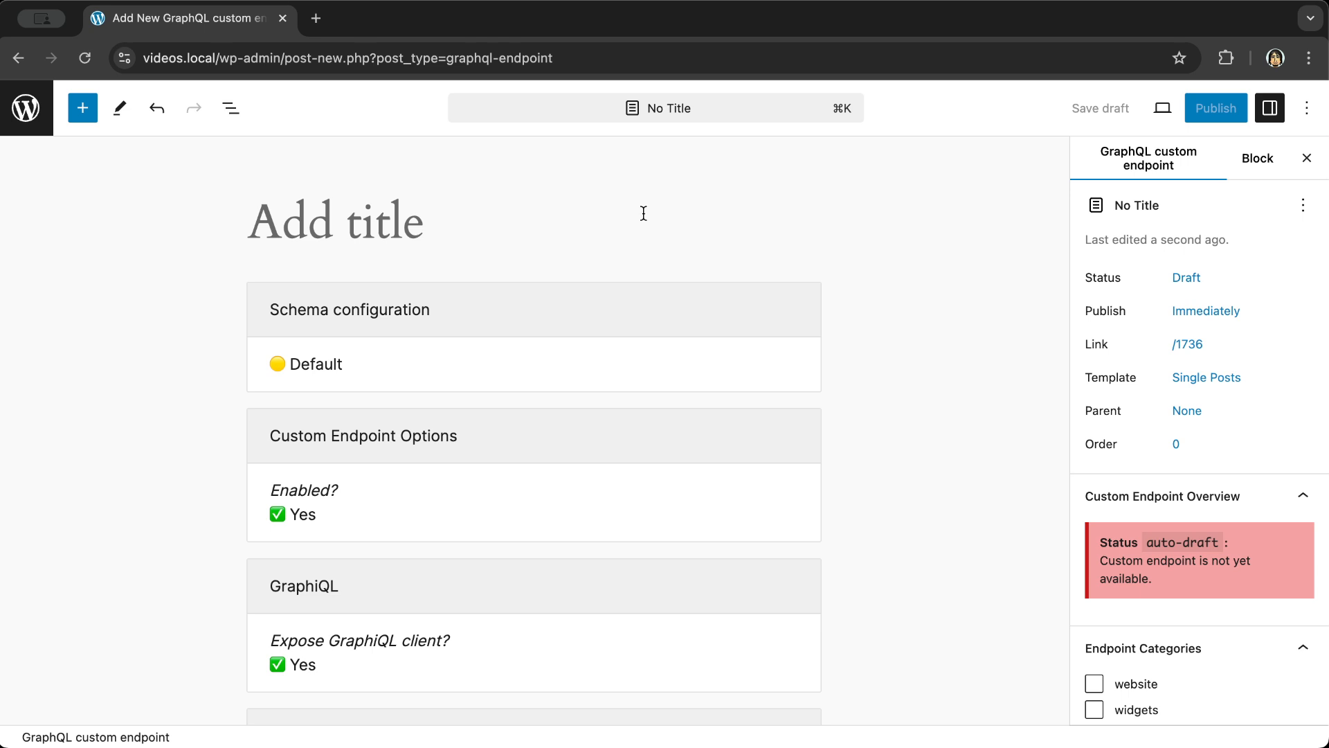
- Title the new endpoint 'Website app' and publish it at /graphql/website-app/
type("Website app")
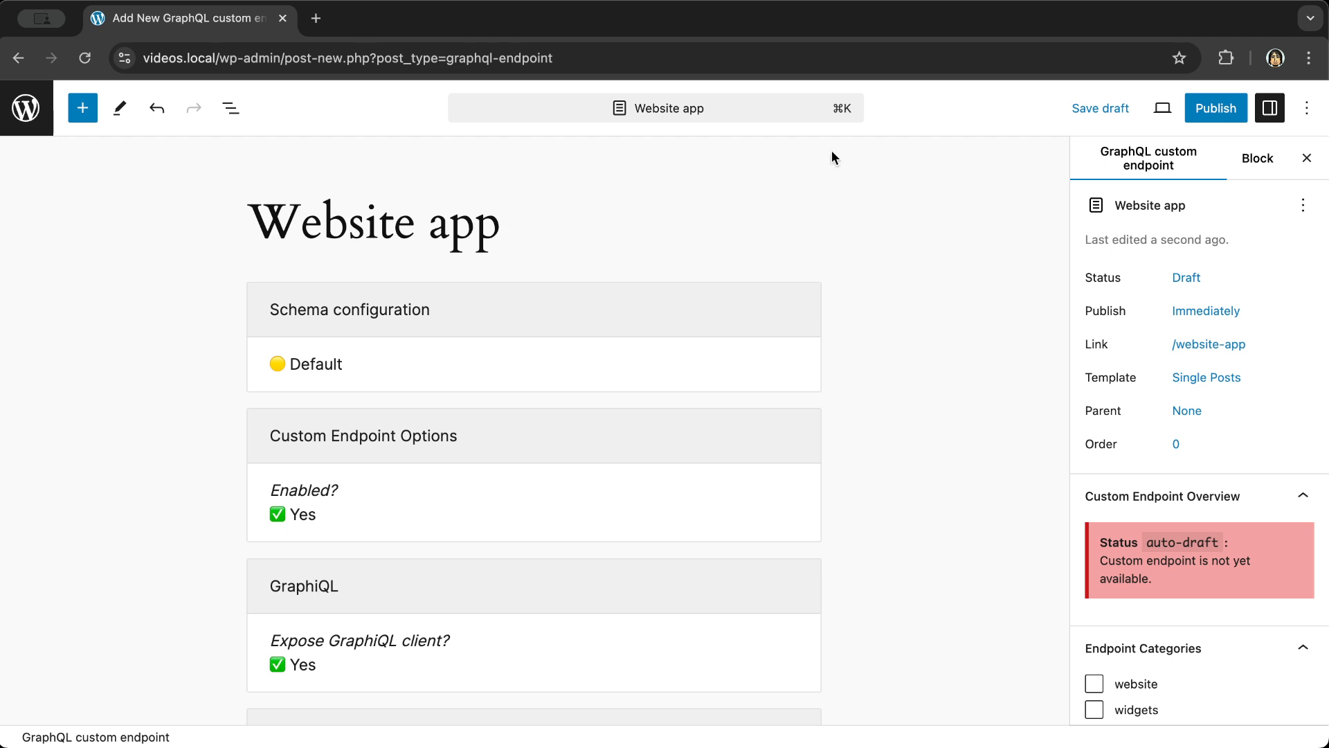
left_click(1209, 109)
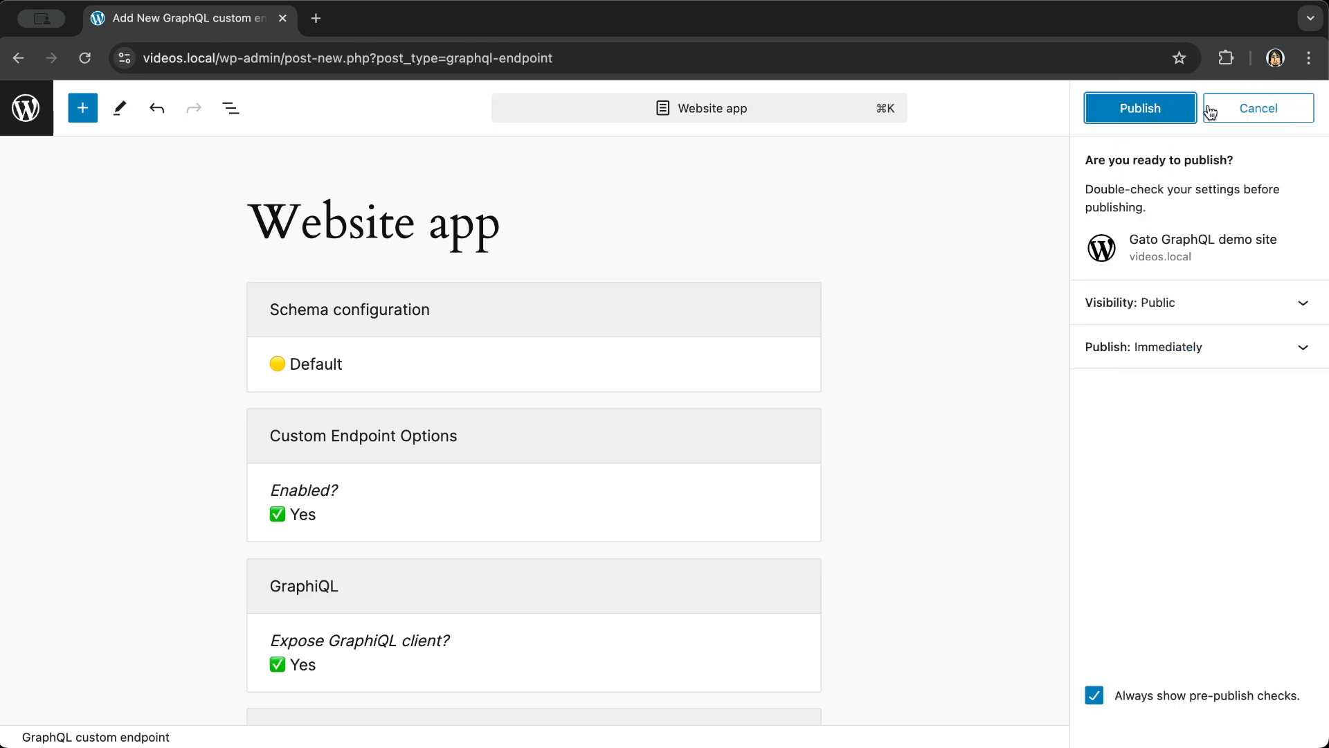
left_click(1149, 110)
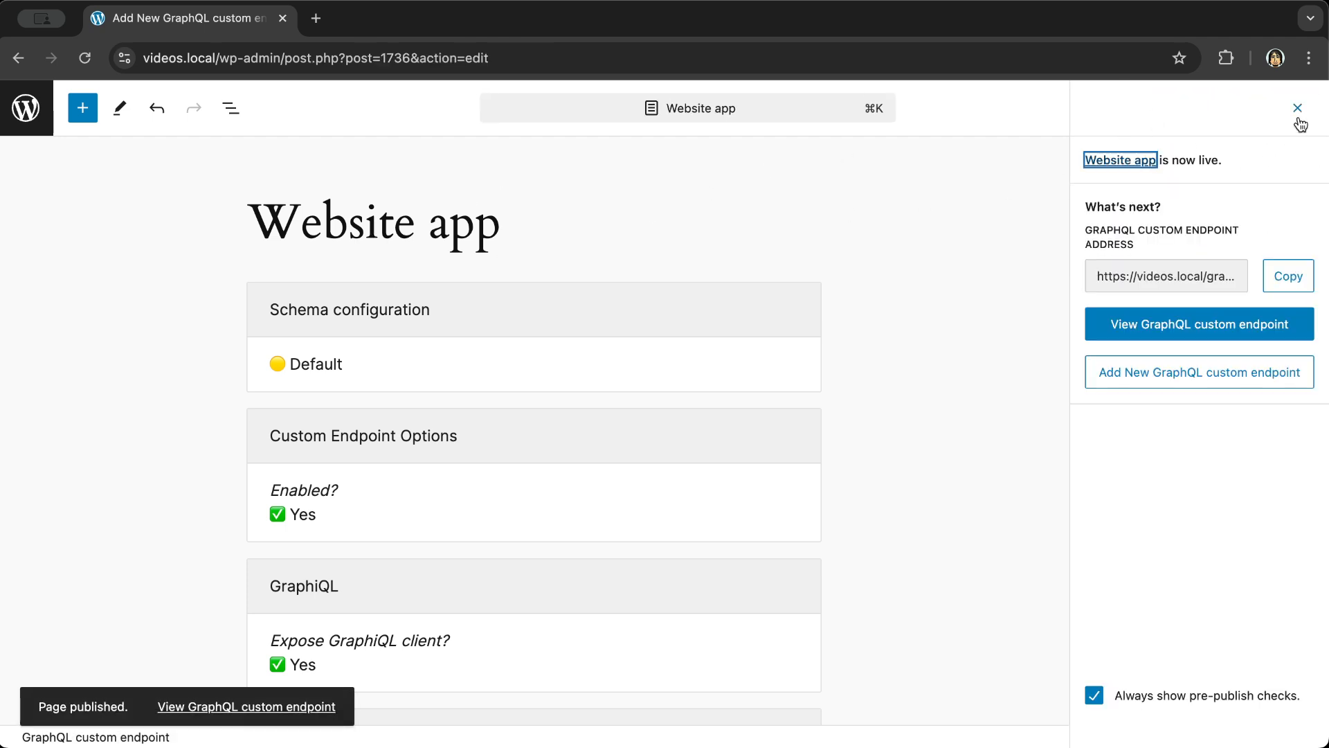
left_click(1297, 108)
scroll(1218, 429, "down", 3)
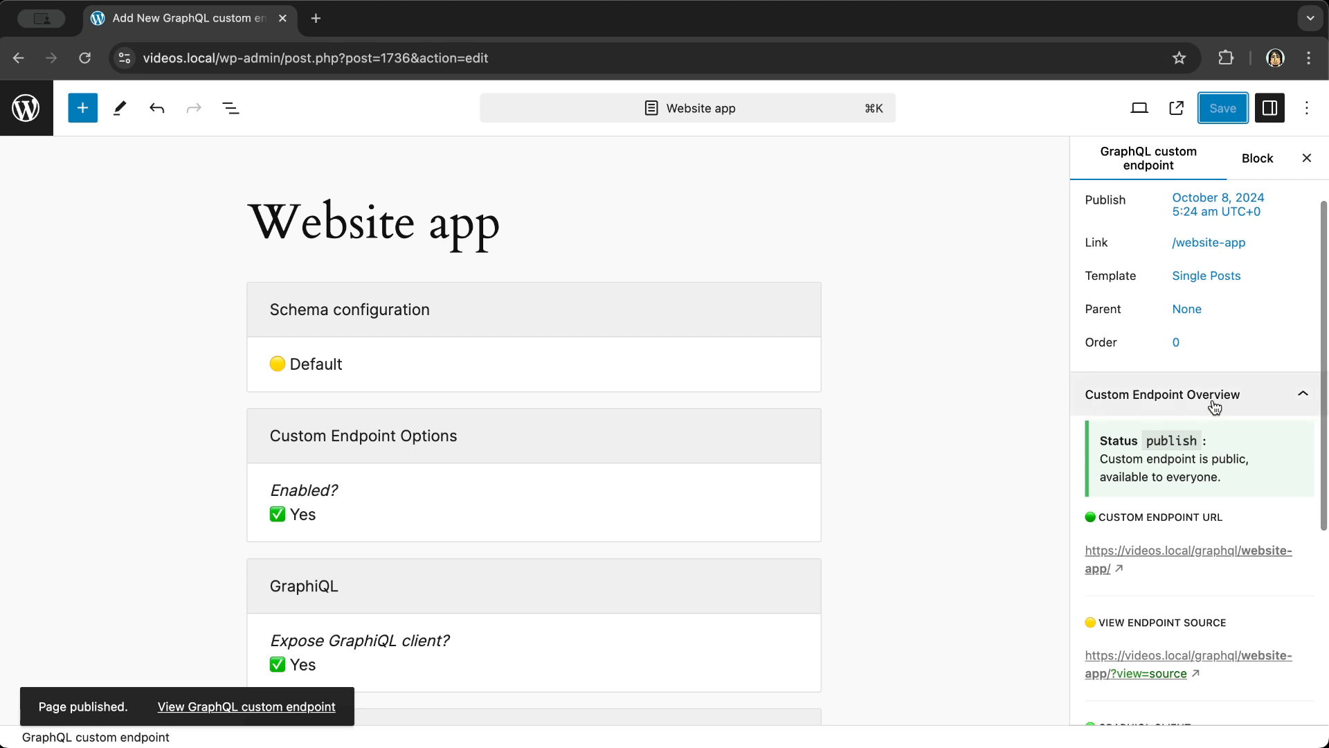
scroll(1250, 410, "down", 3)
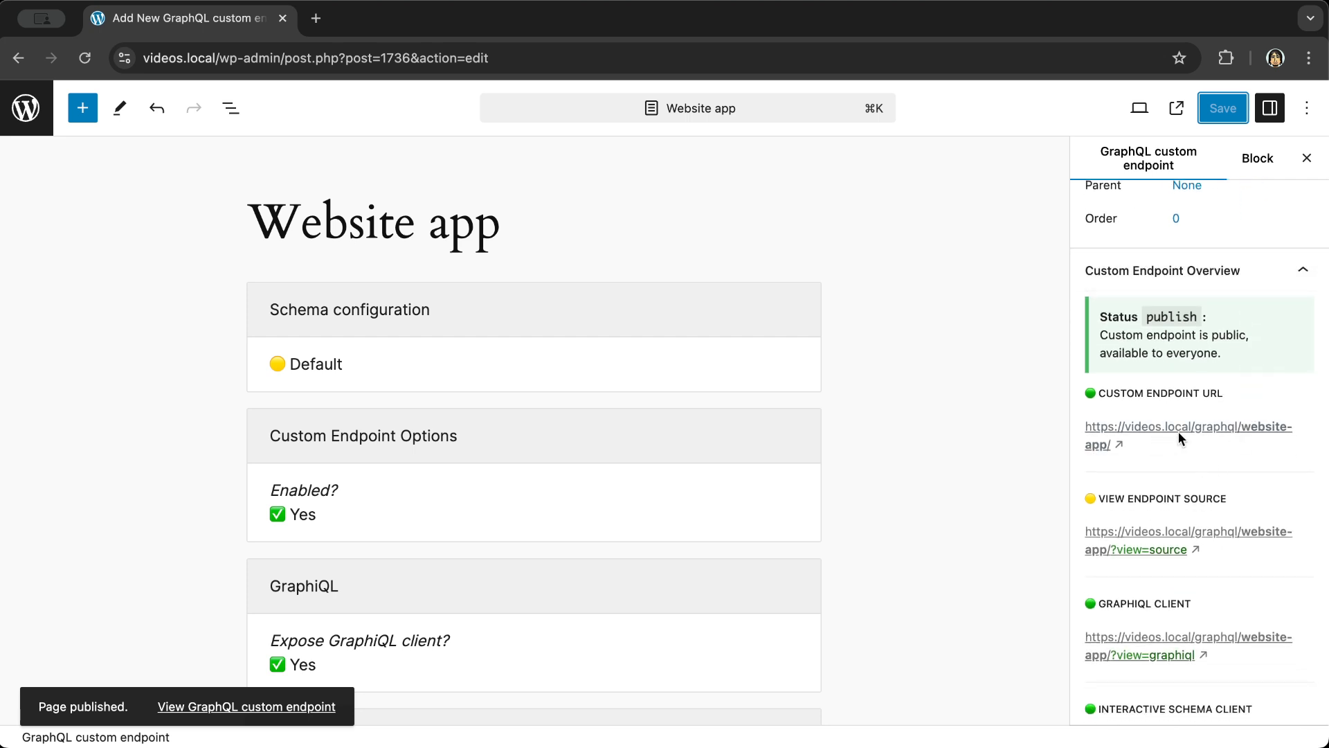
left_click(1253, 433)
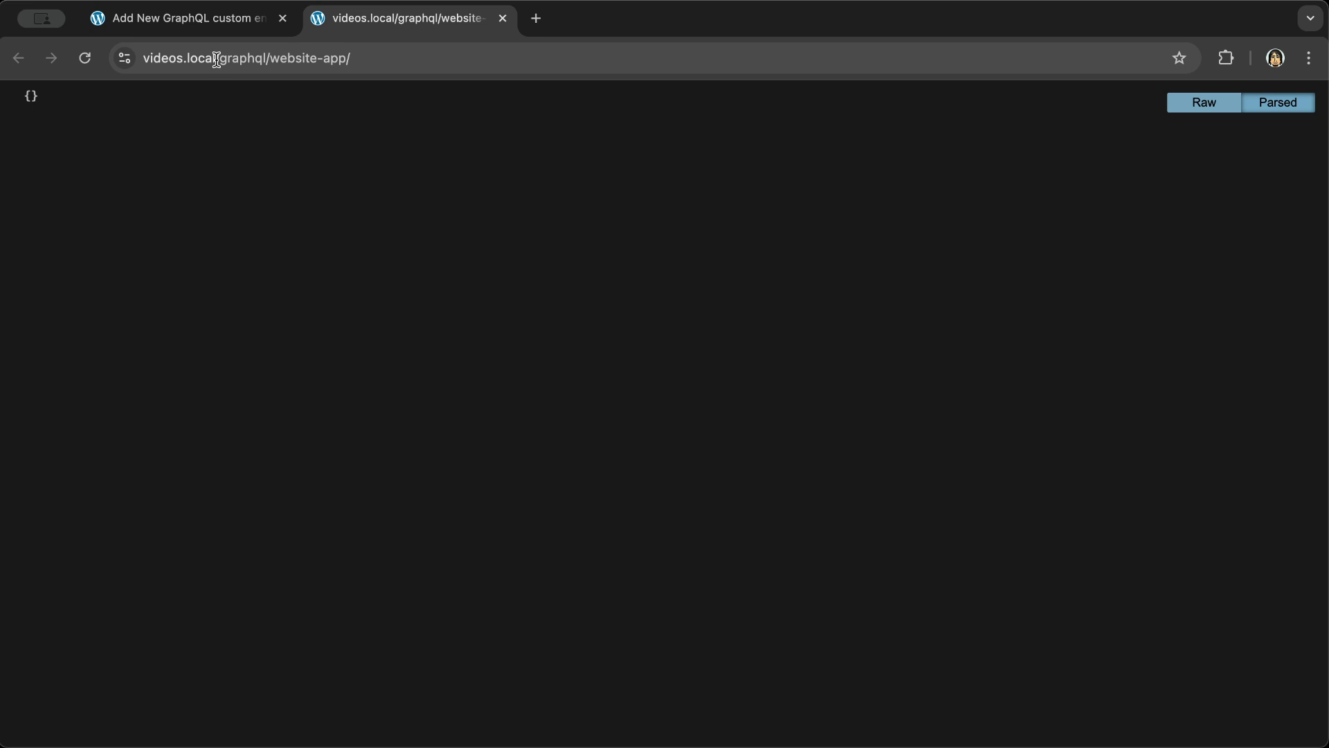
left_click_drag(215, 59, 394, 60)
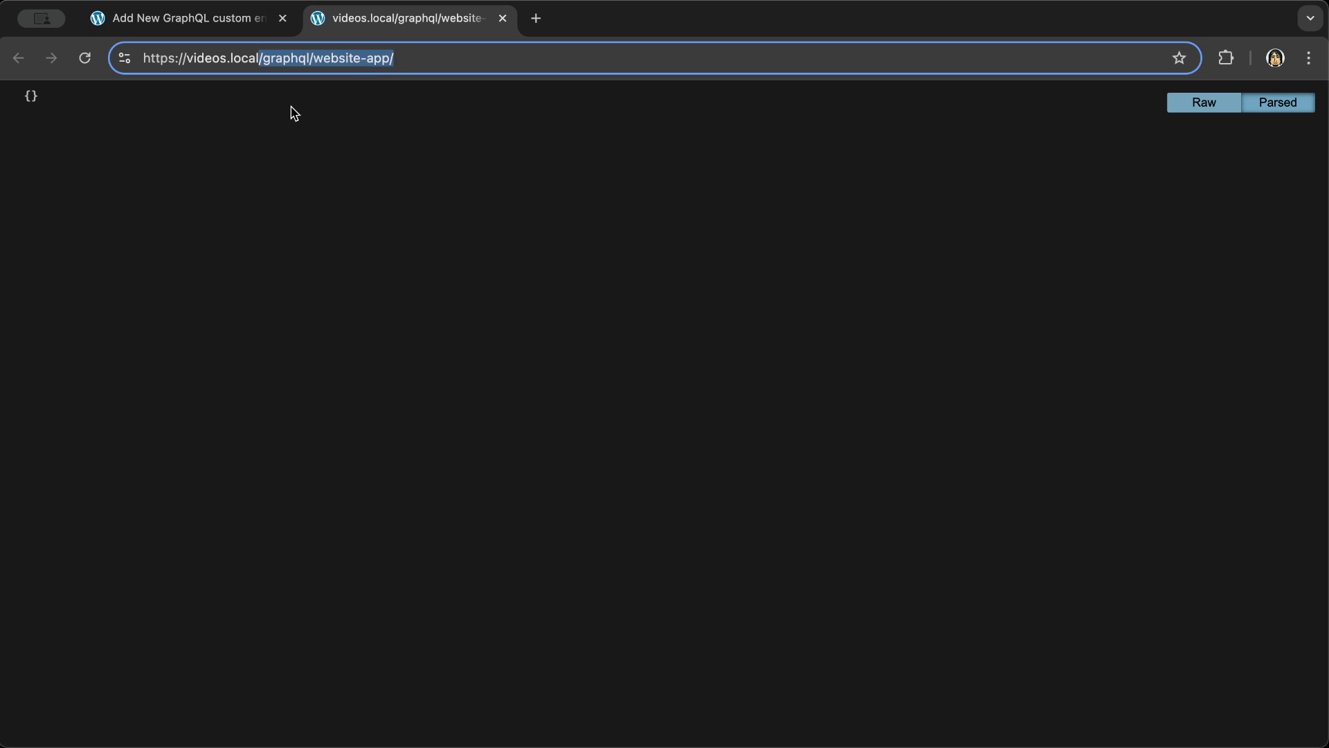
left_click(502, 18)
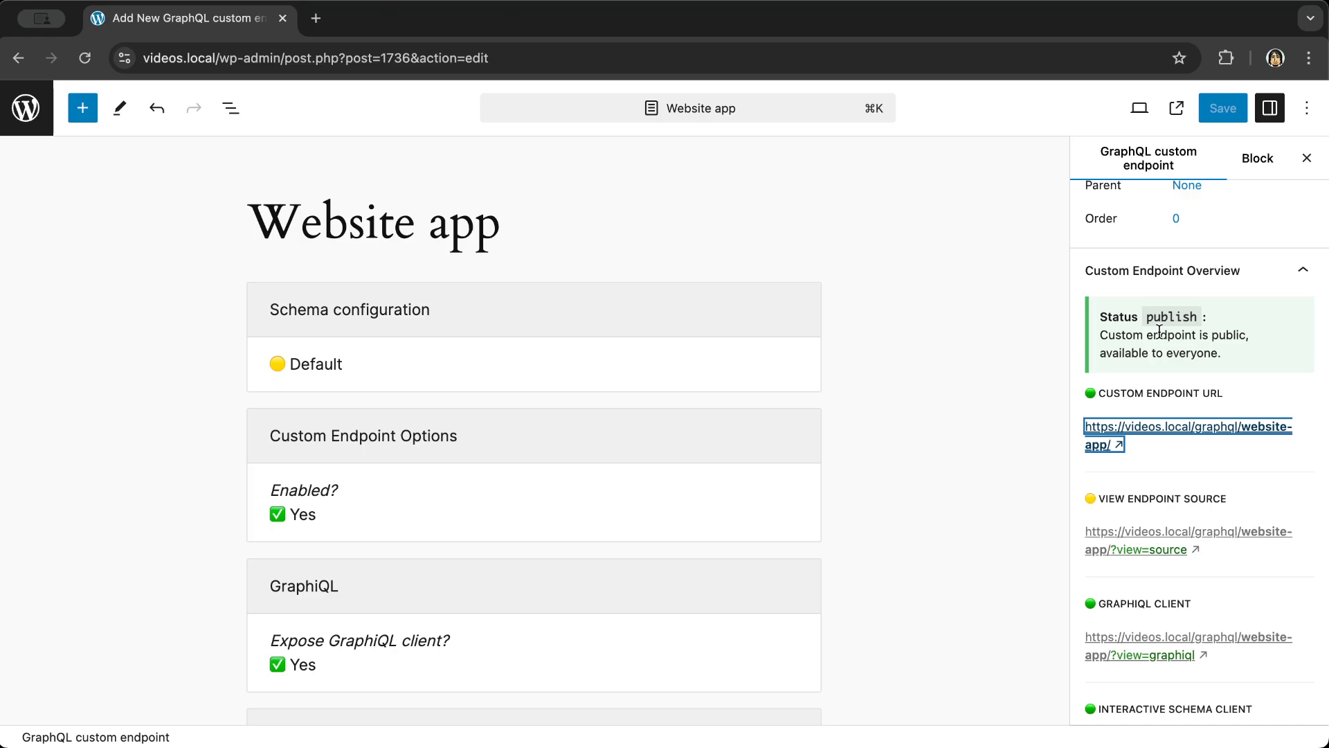
scroll(1191, 490, "down", 3)
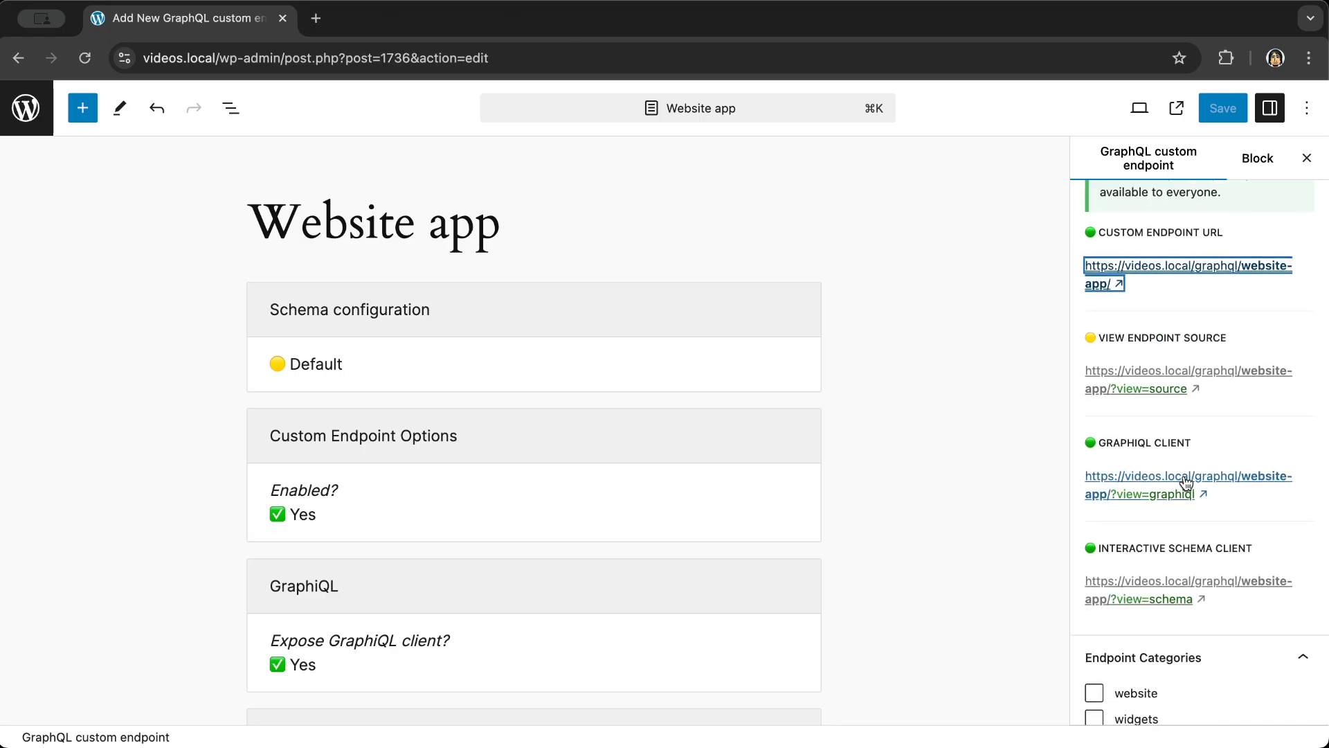
left_click(1187, 481)
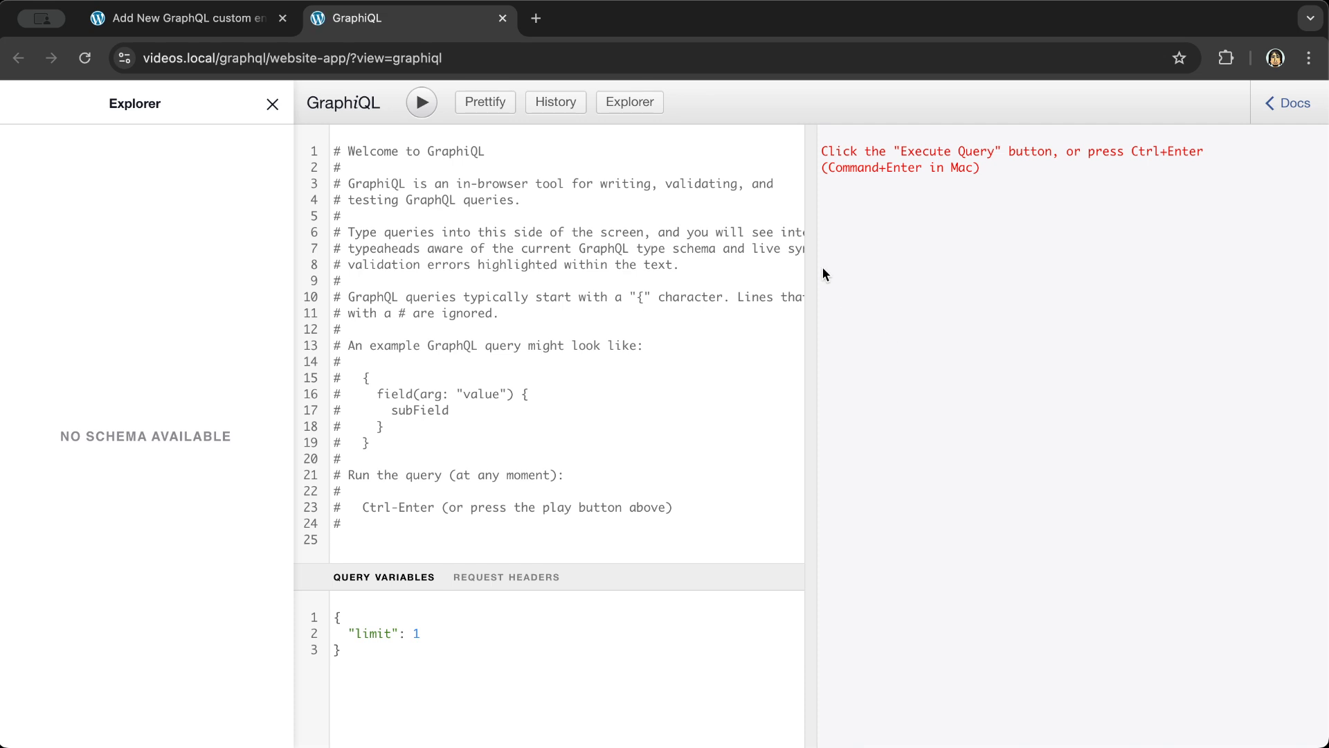
key("super+a")
key("BackSpace")
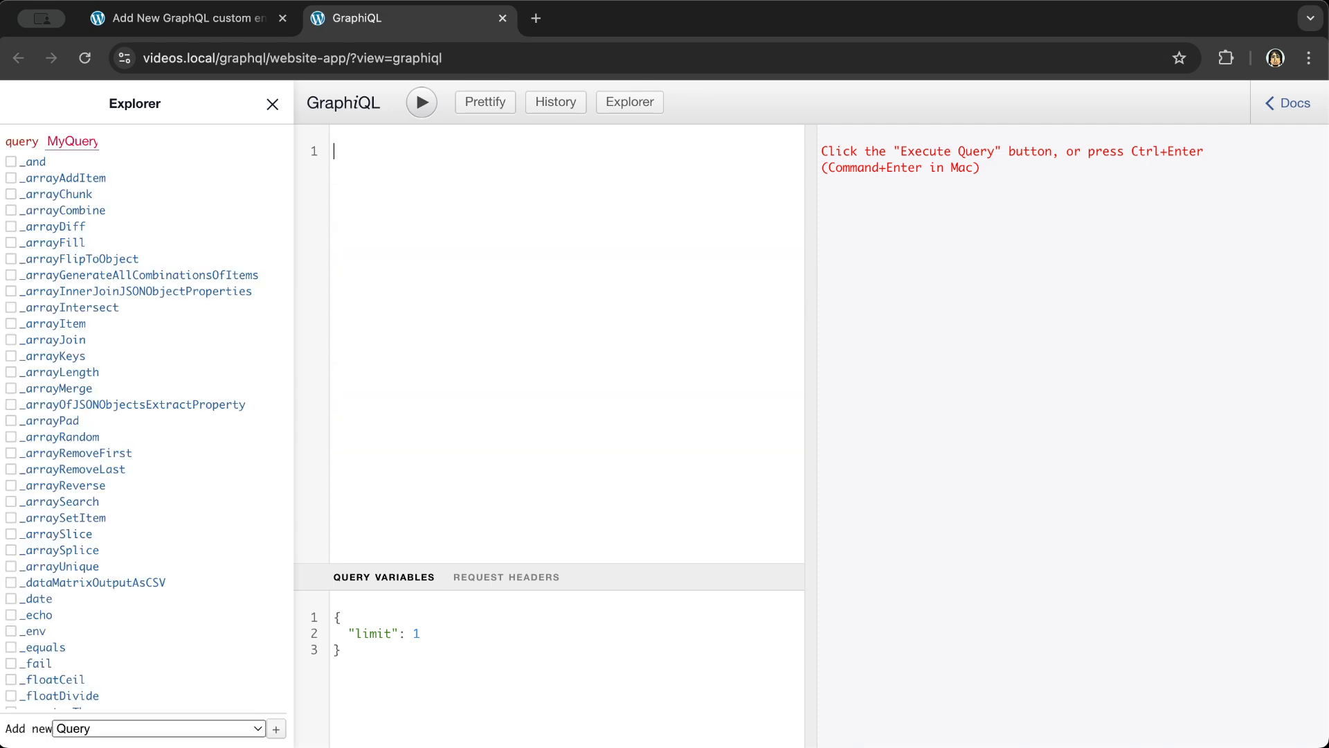
type("{")
key("Return")
type("posts {")
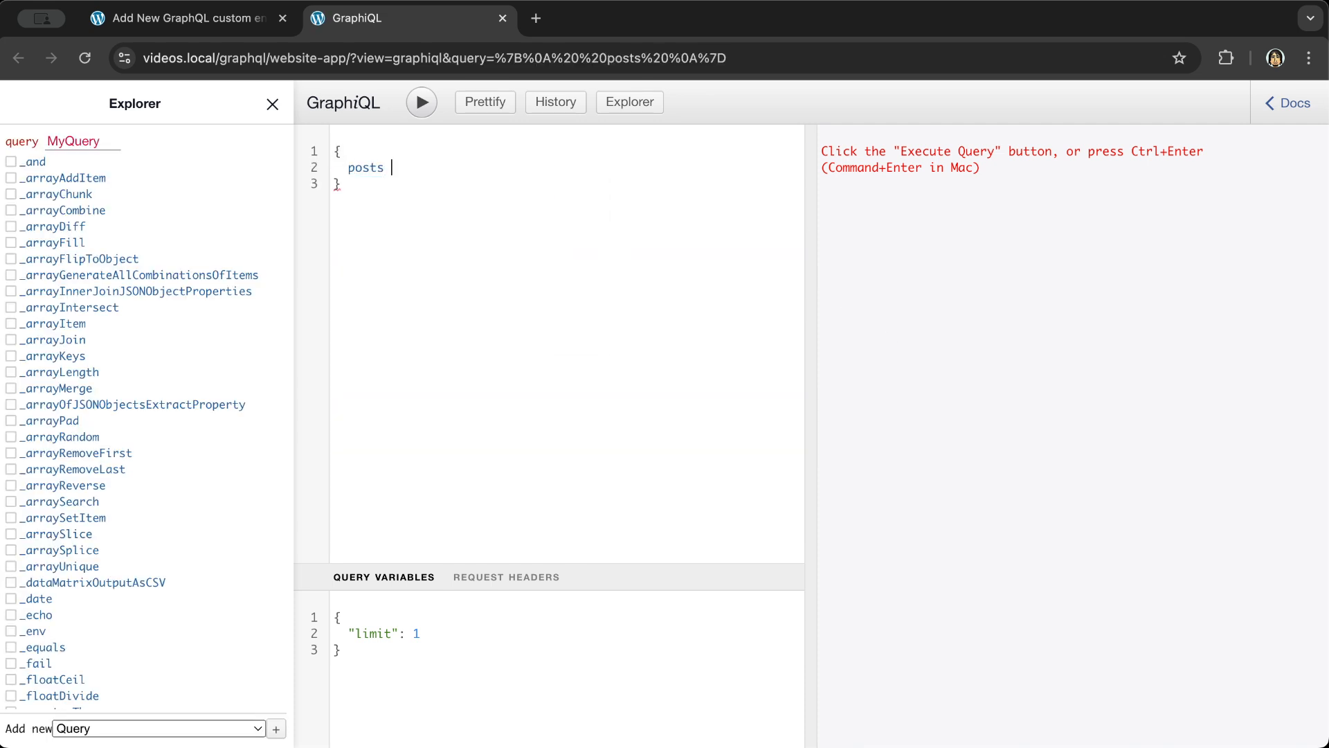
key("Return")
type("id")
key("Return")
type("ti")
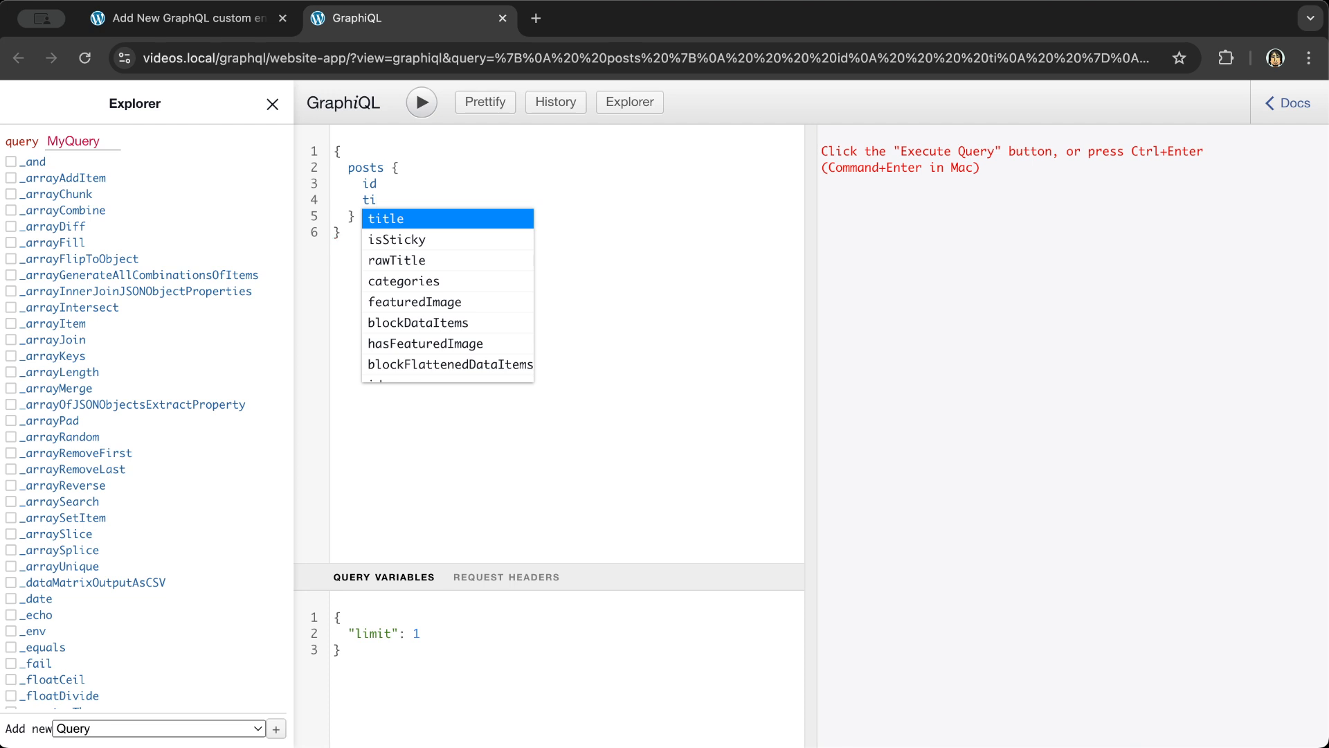
key("Return")
key("super+Return")
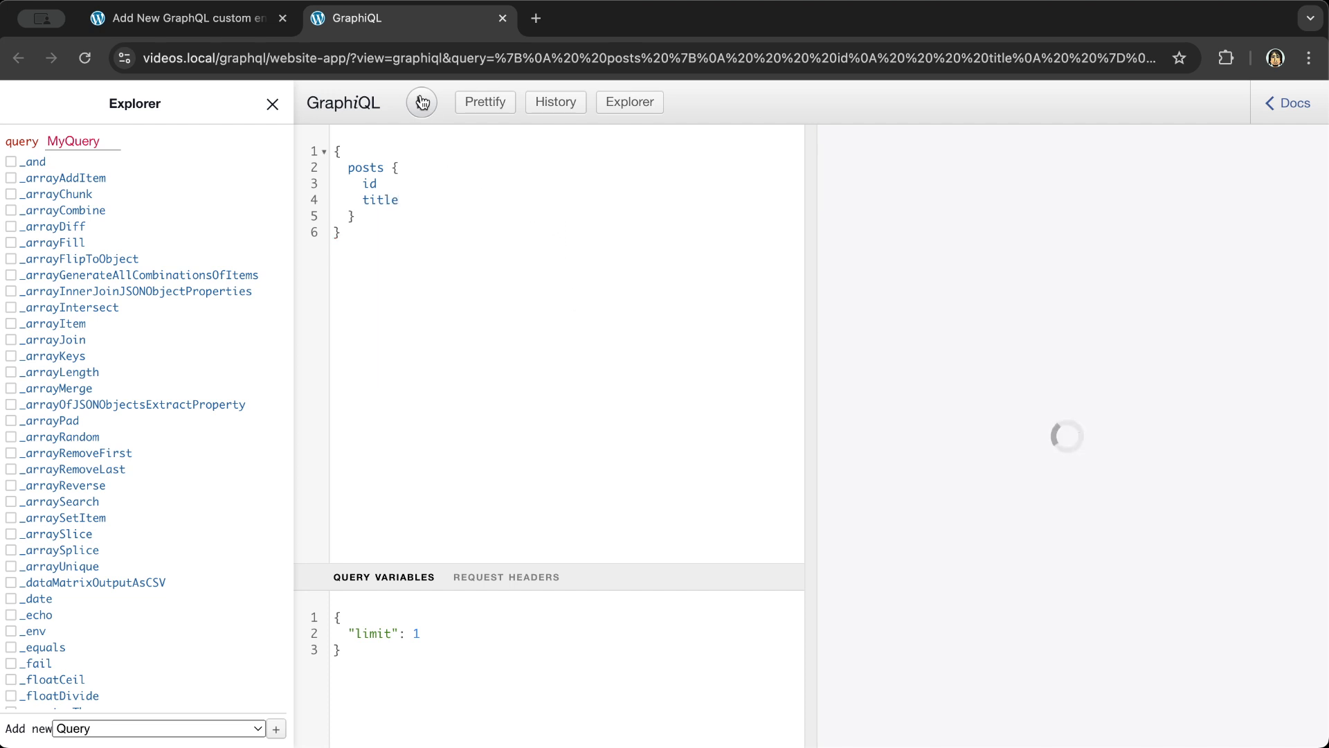
left_click(502, 18)
scroll(1142, 360, "down", 2)
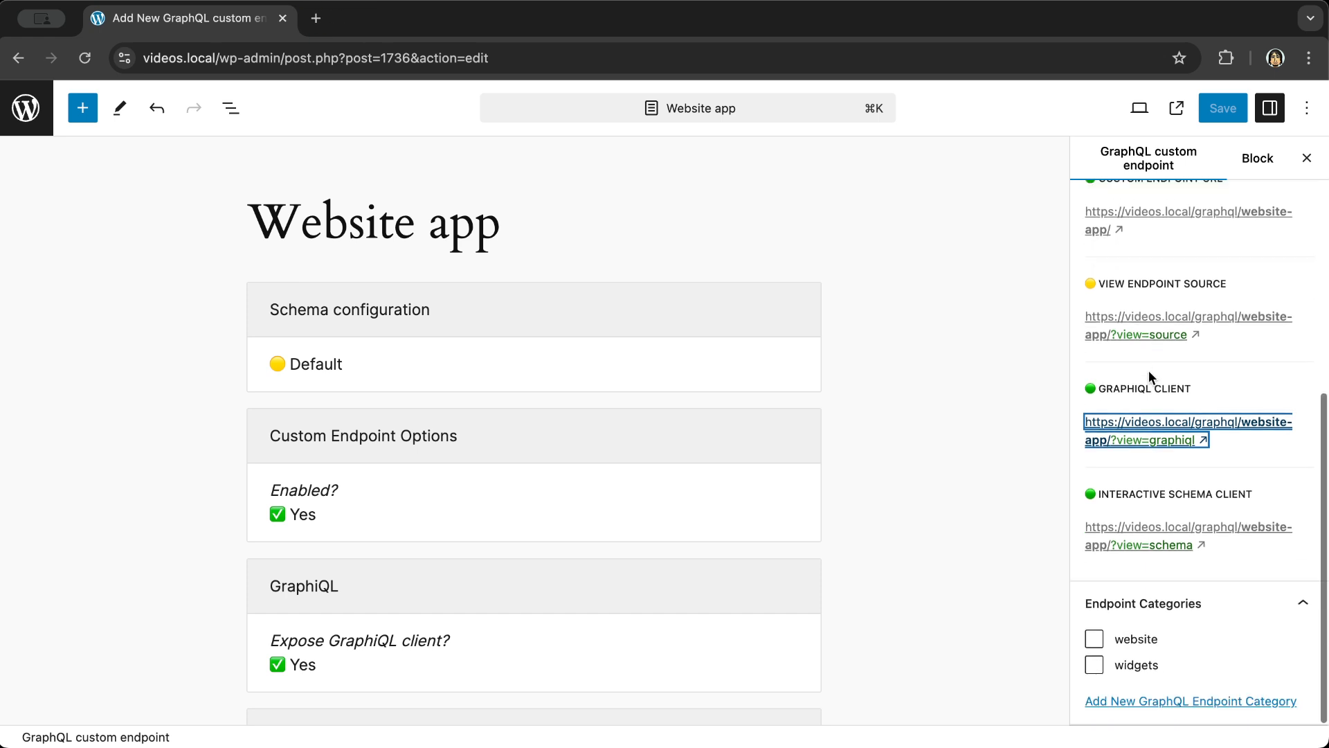
left_click(1160, 547)
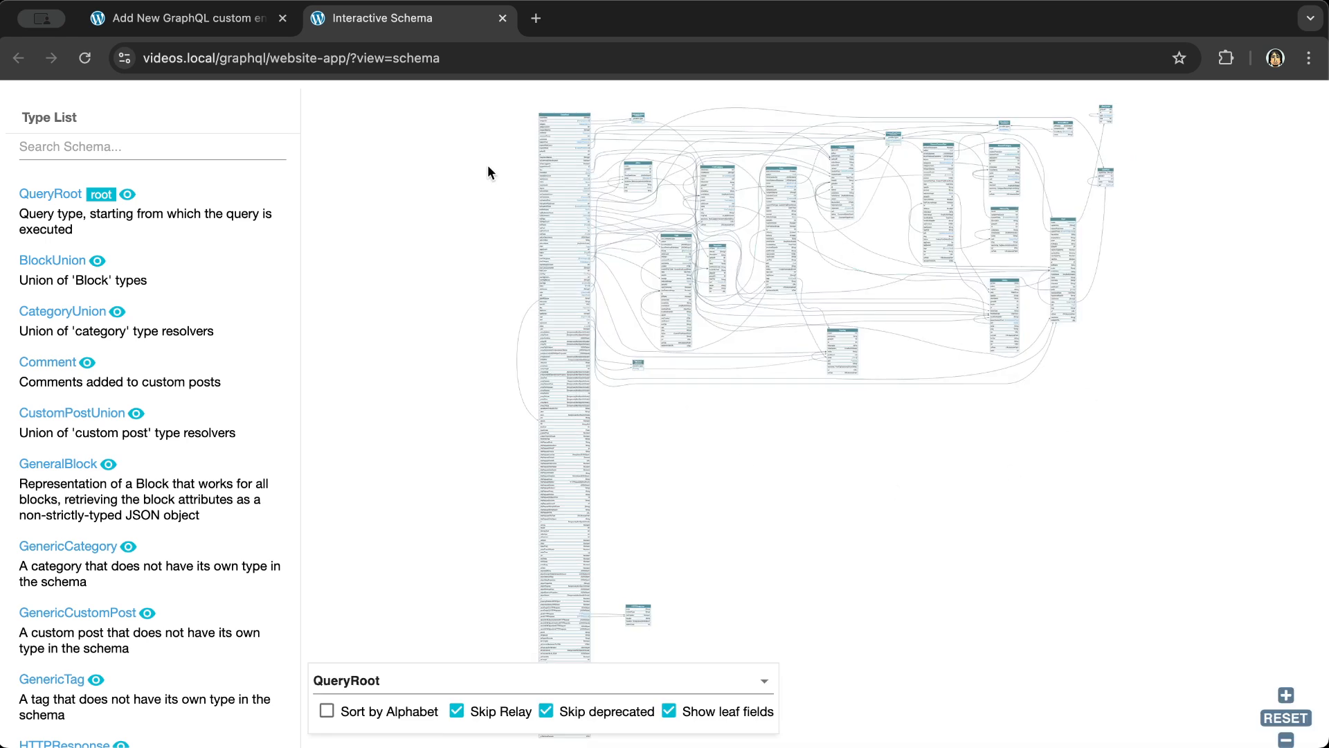
left_click(504, 18)
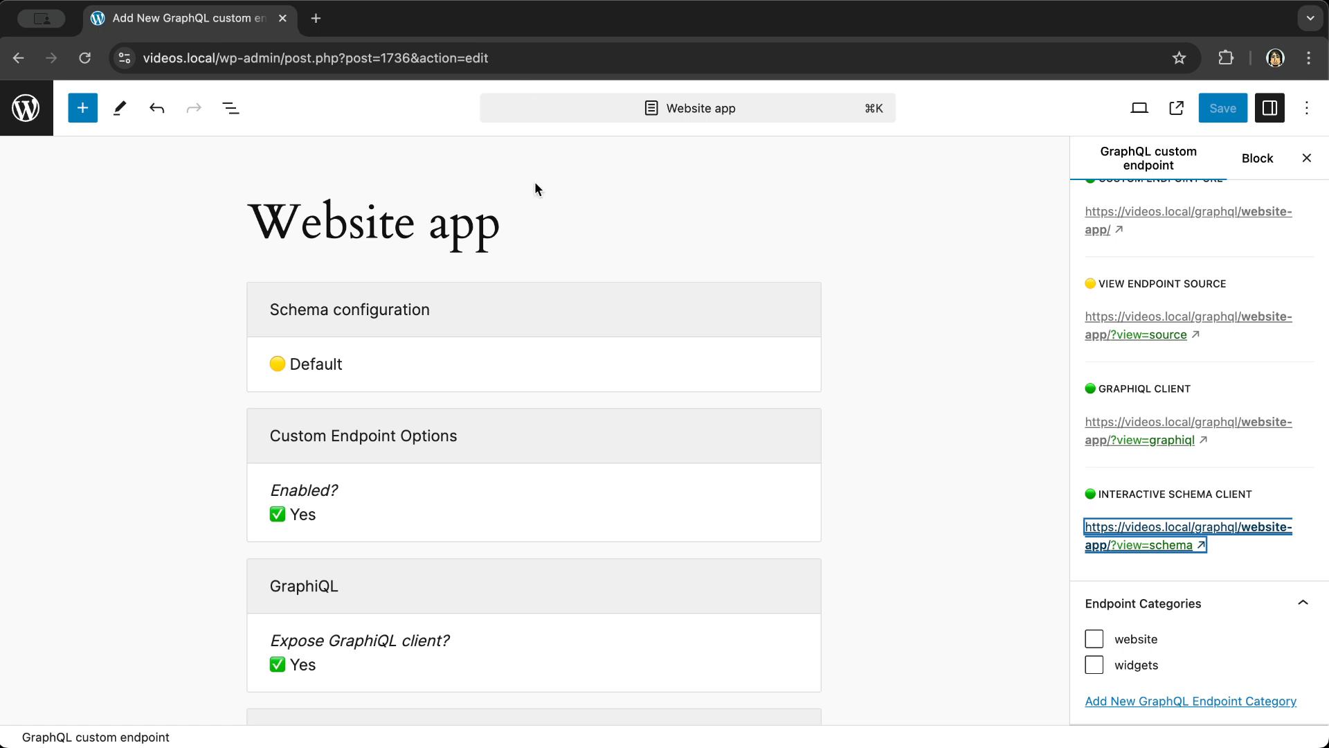
- Add a custom endpoint titled 'Newsletter', publish it, and return to the endpoints list
left_click(24, 114)
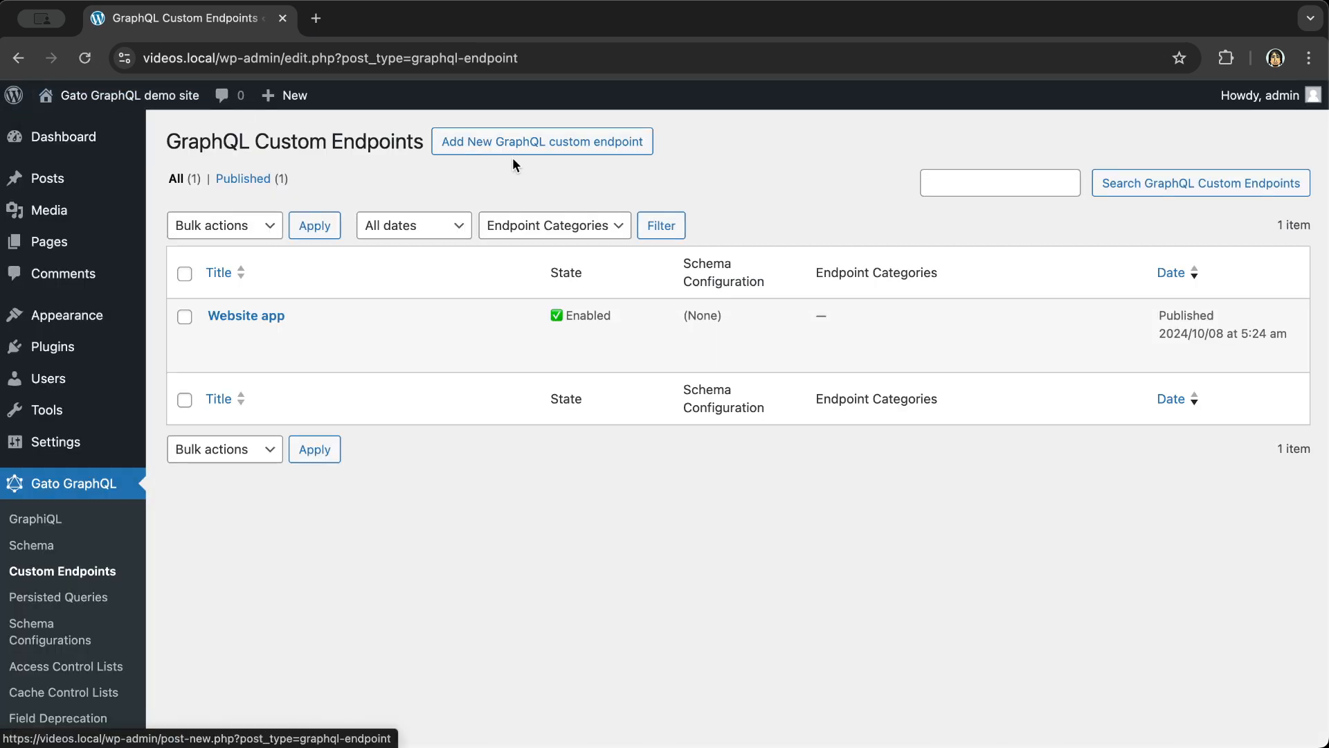
left_click(512, 145)
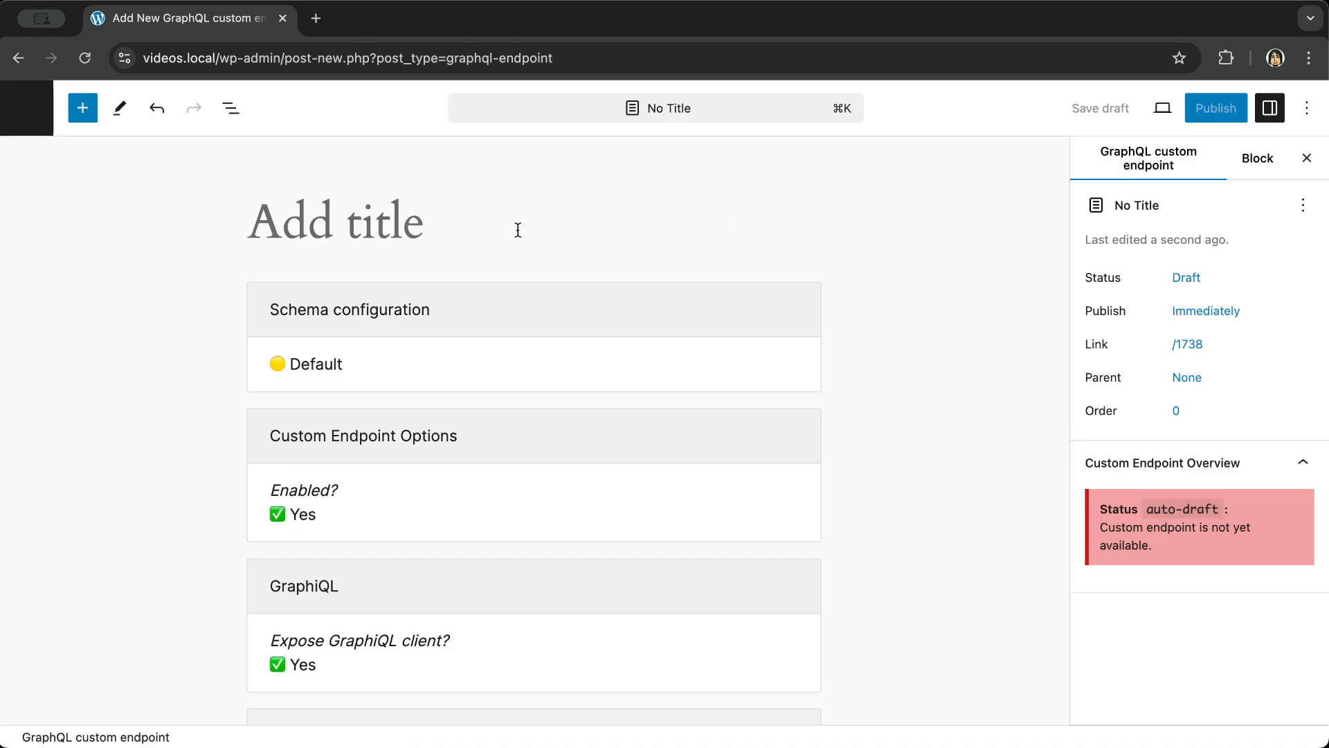
type("New")
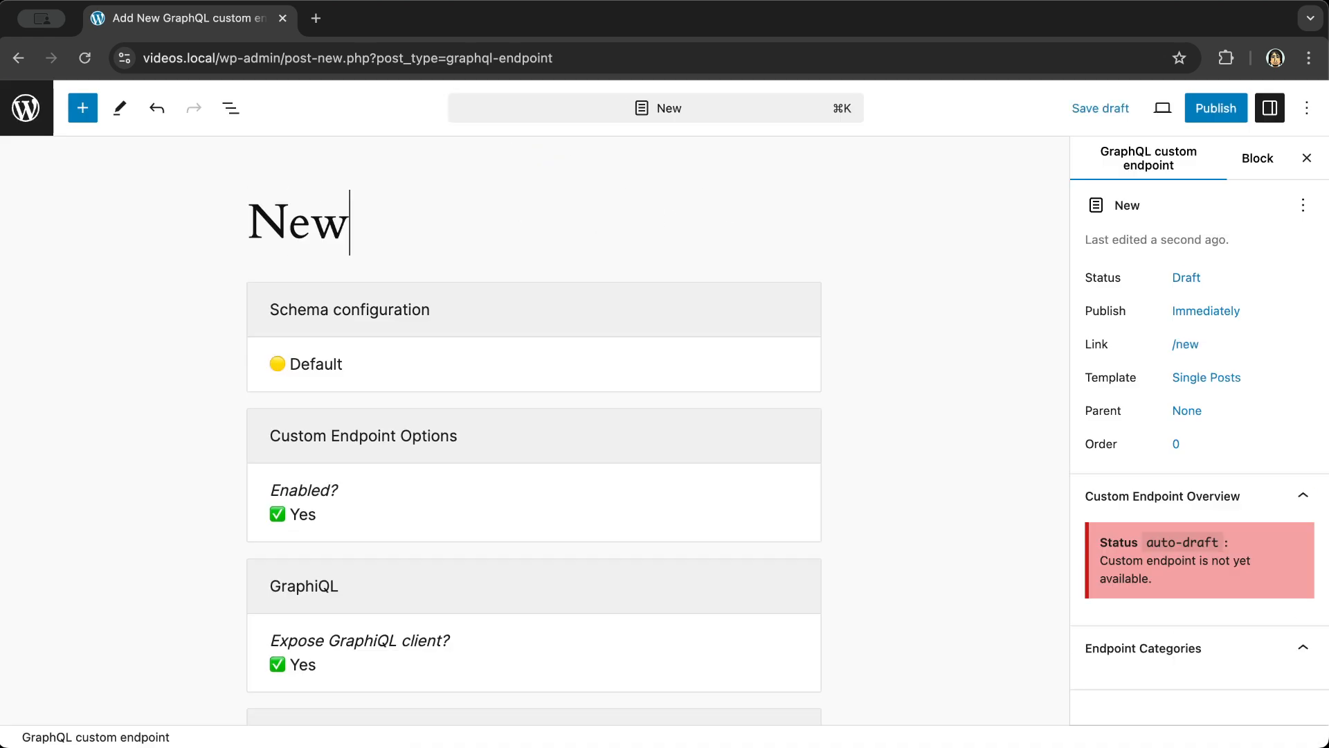
type("sletter")
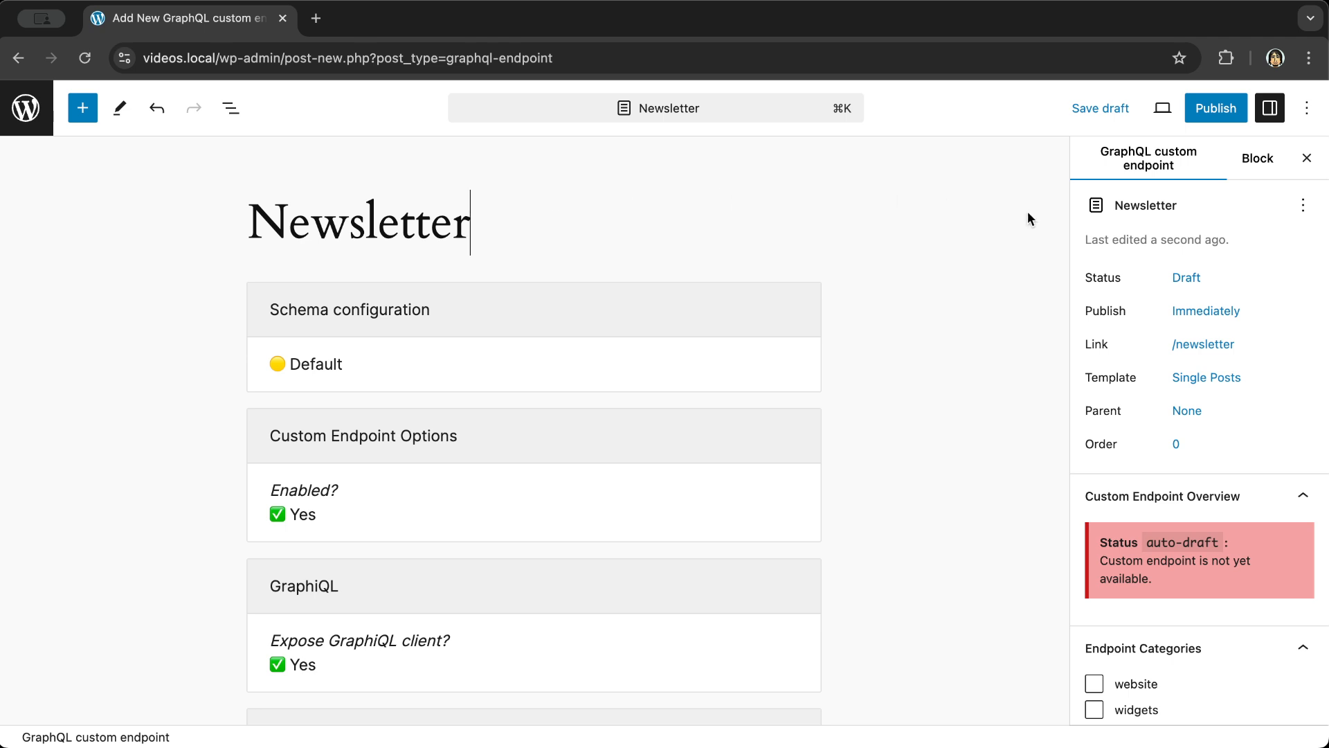
left_click(1224, 113)
left_click(1139, 111)
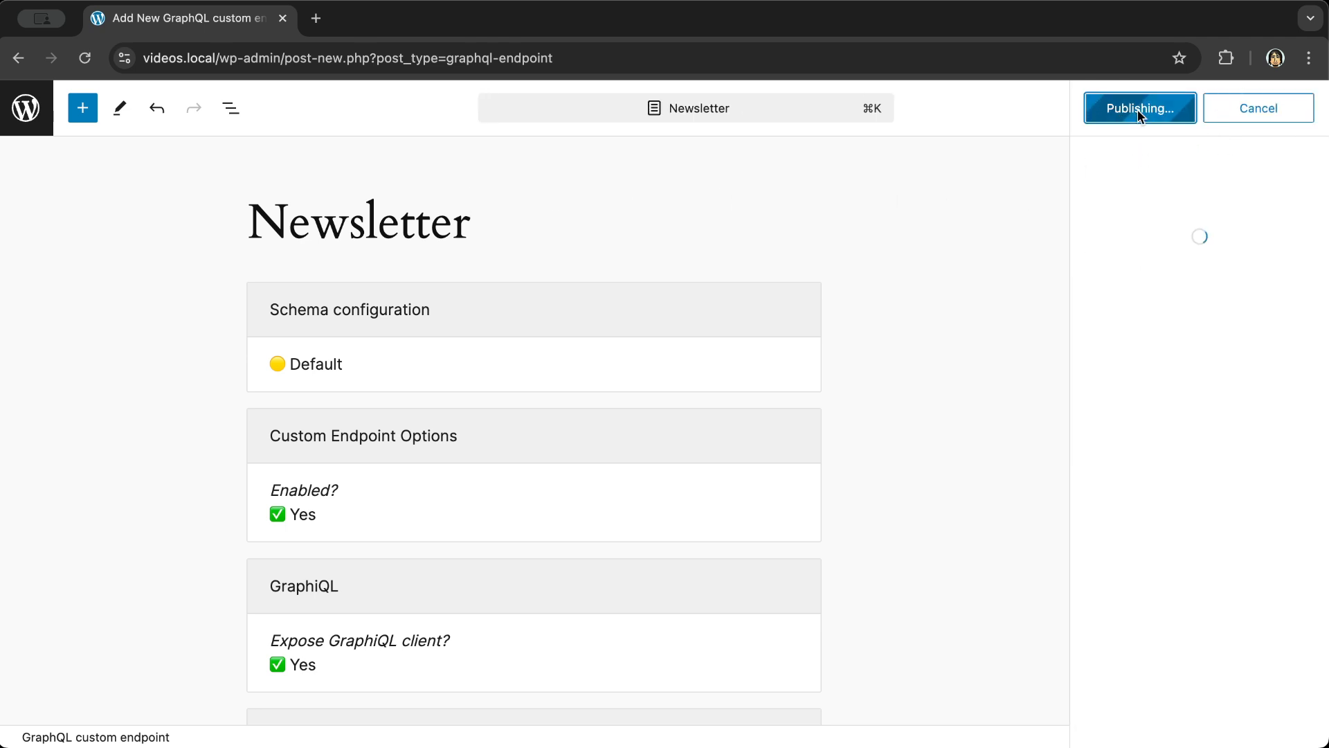
left_click(1300, 112)
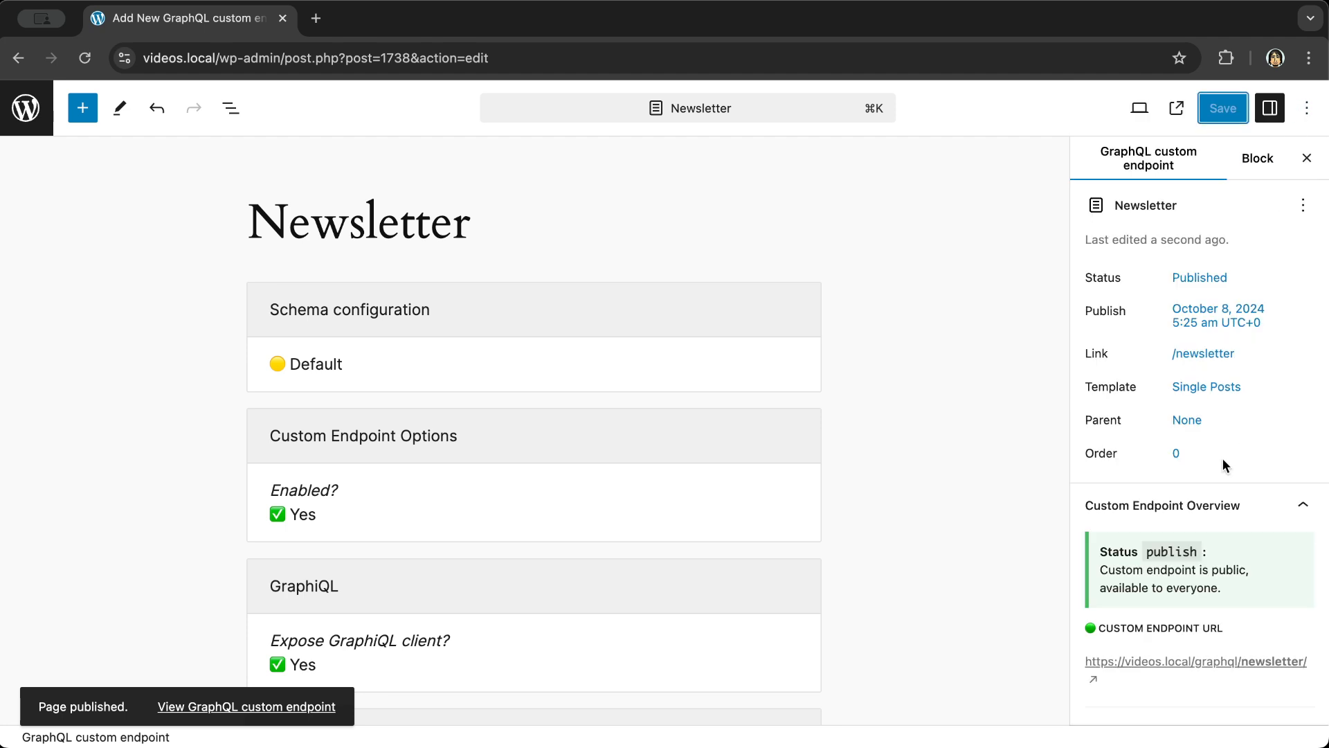
scroll(1223, 458, "down", 3)
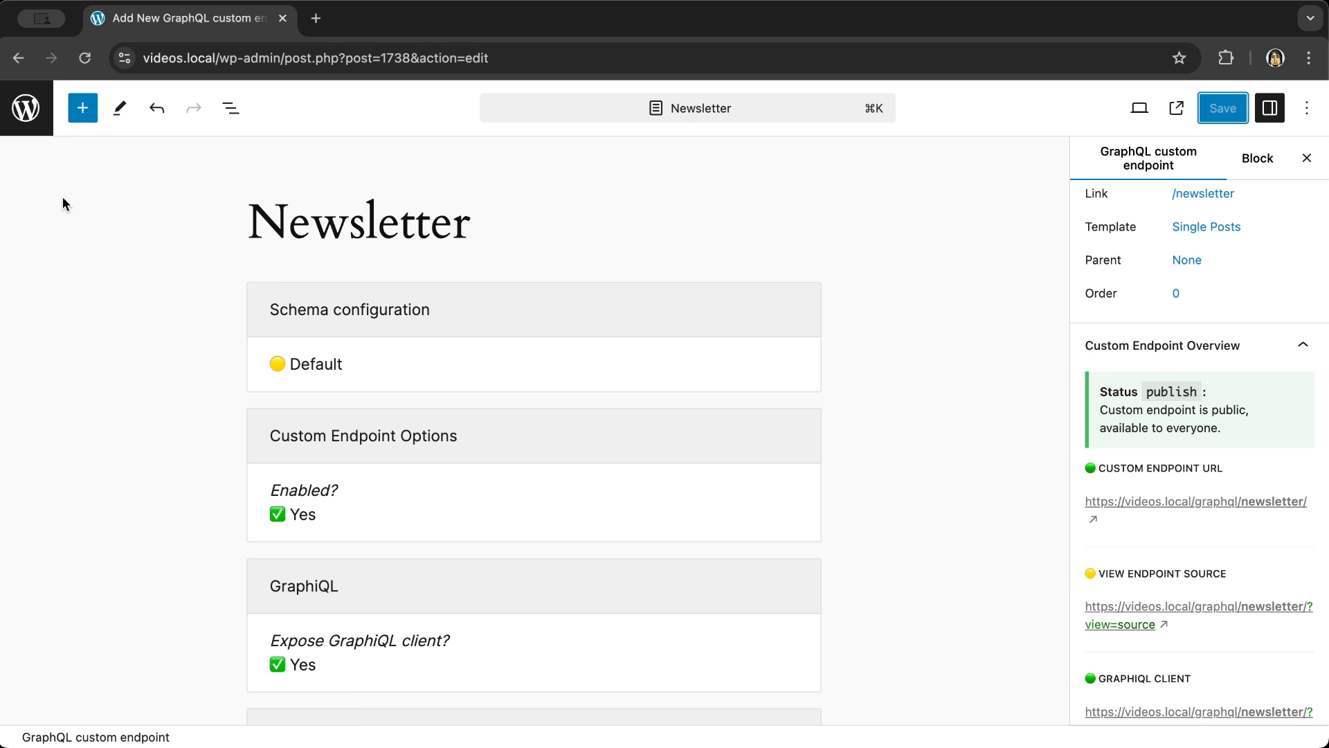
left_click(26, 115)
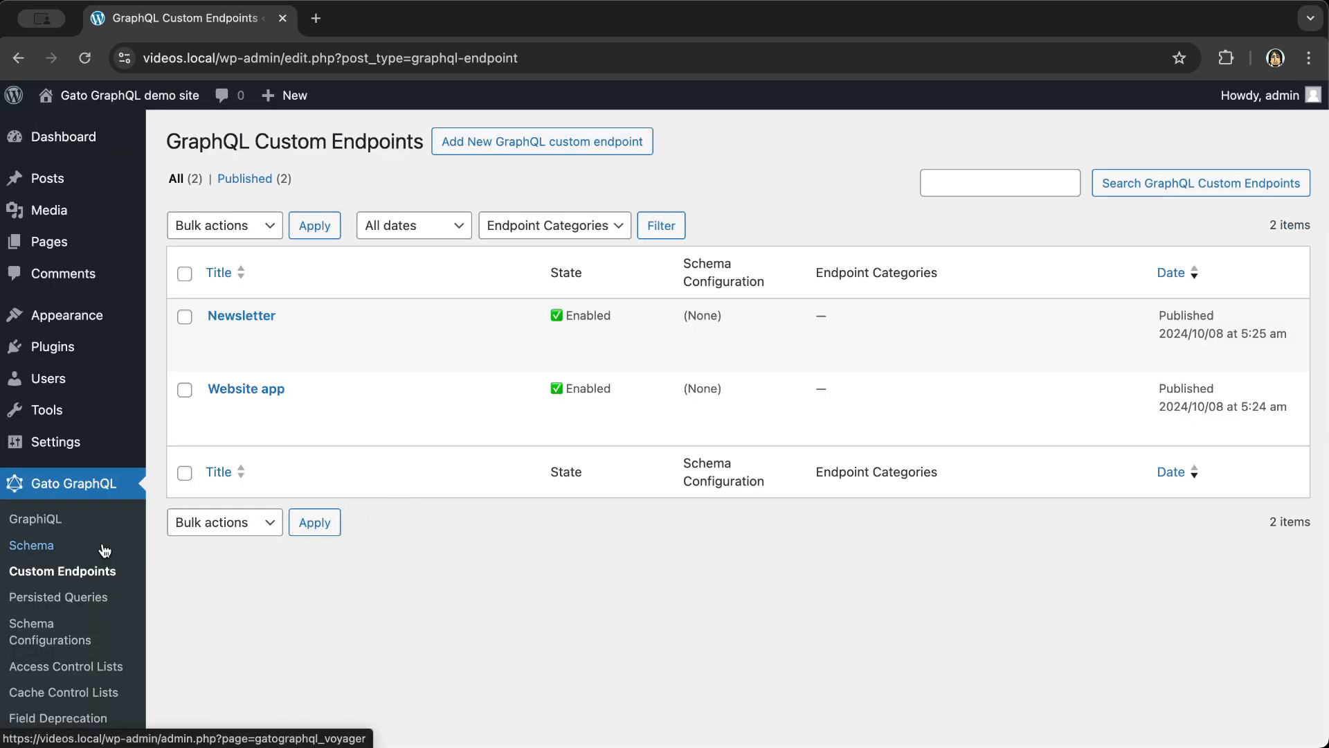
- In GraphiQL, run { optionValue(name: "admin_email") } to return the site's admin e-mail
left_click(54, 520)
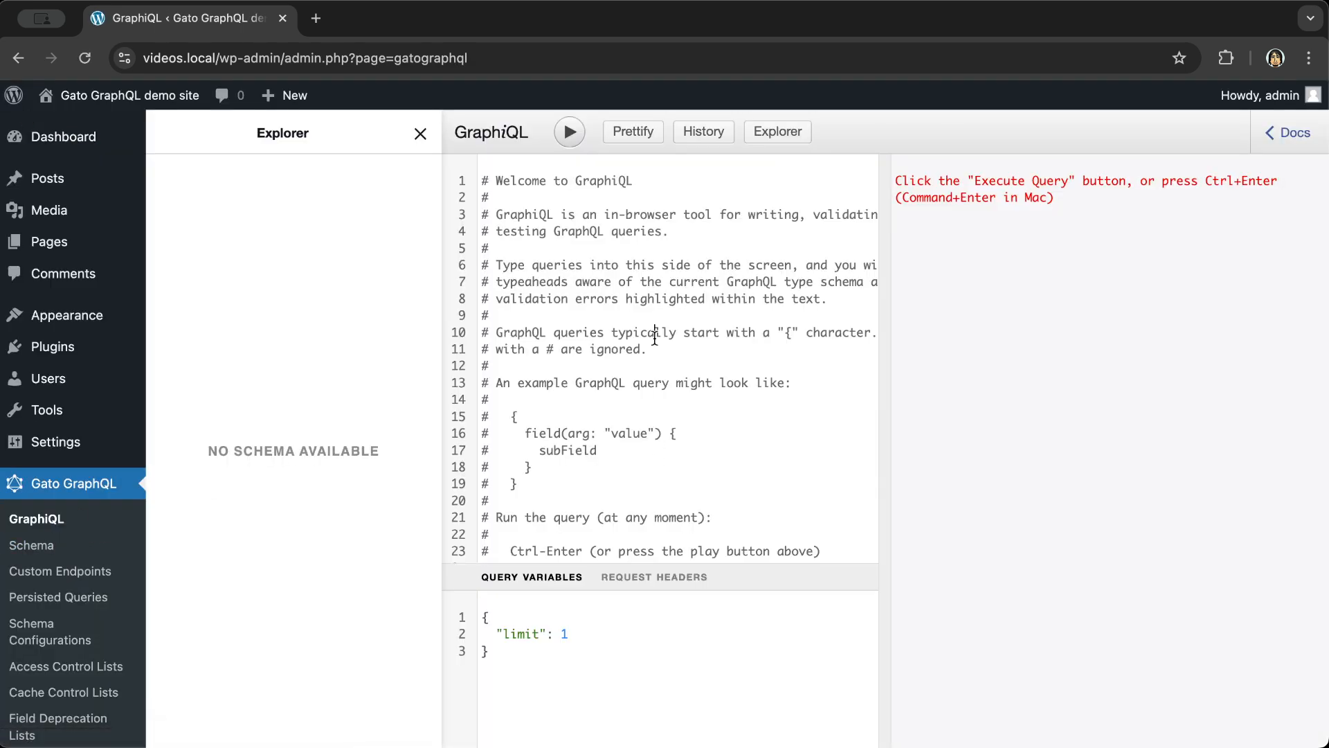
key("super+a")
type("{")
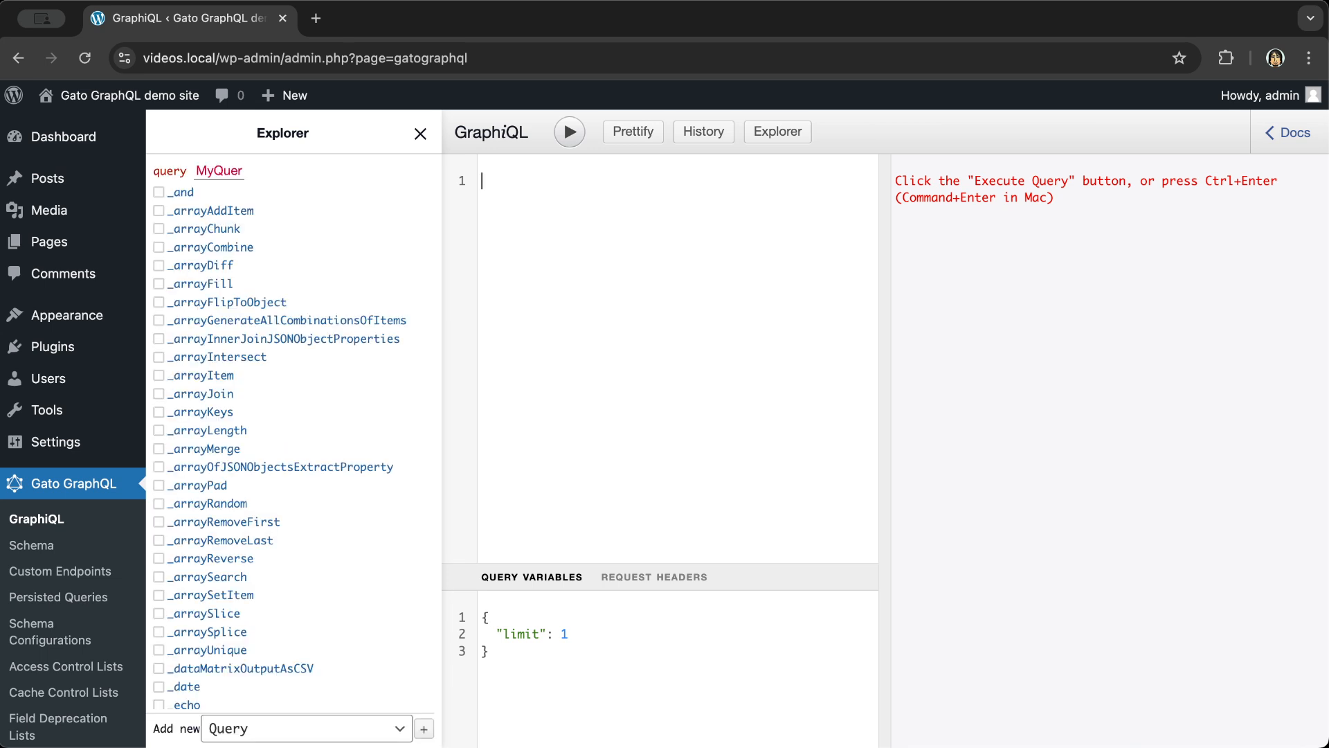
key("Return")
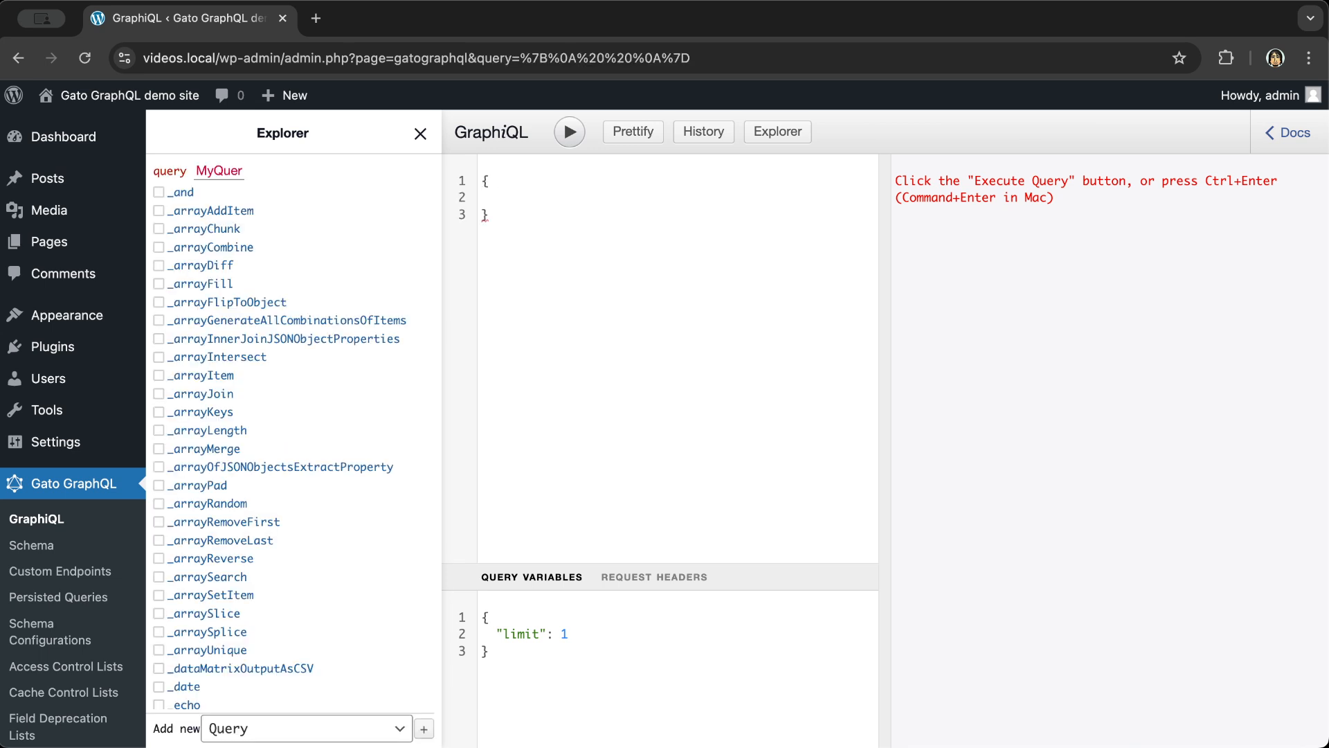
type("opt")
key("Return")
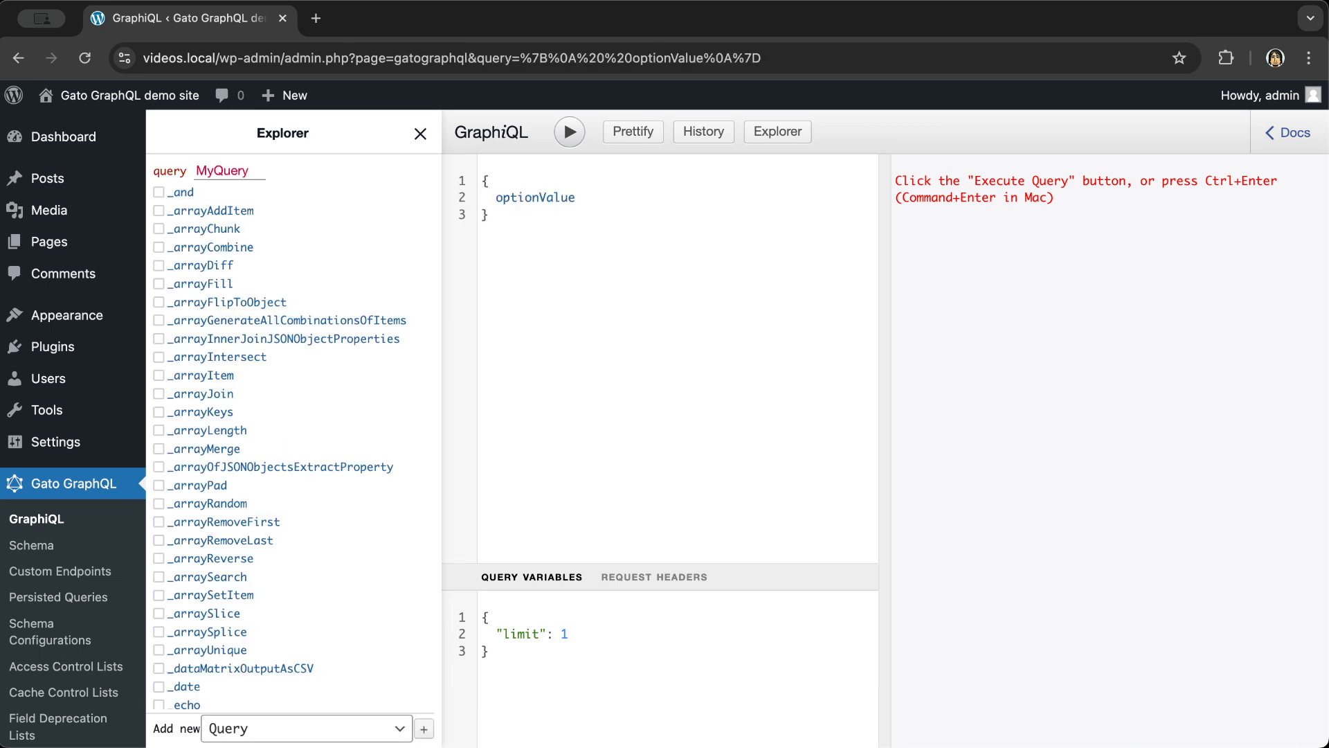
type("(nam")
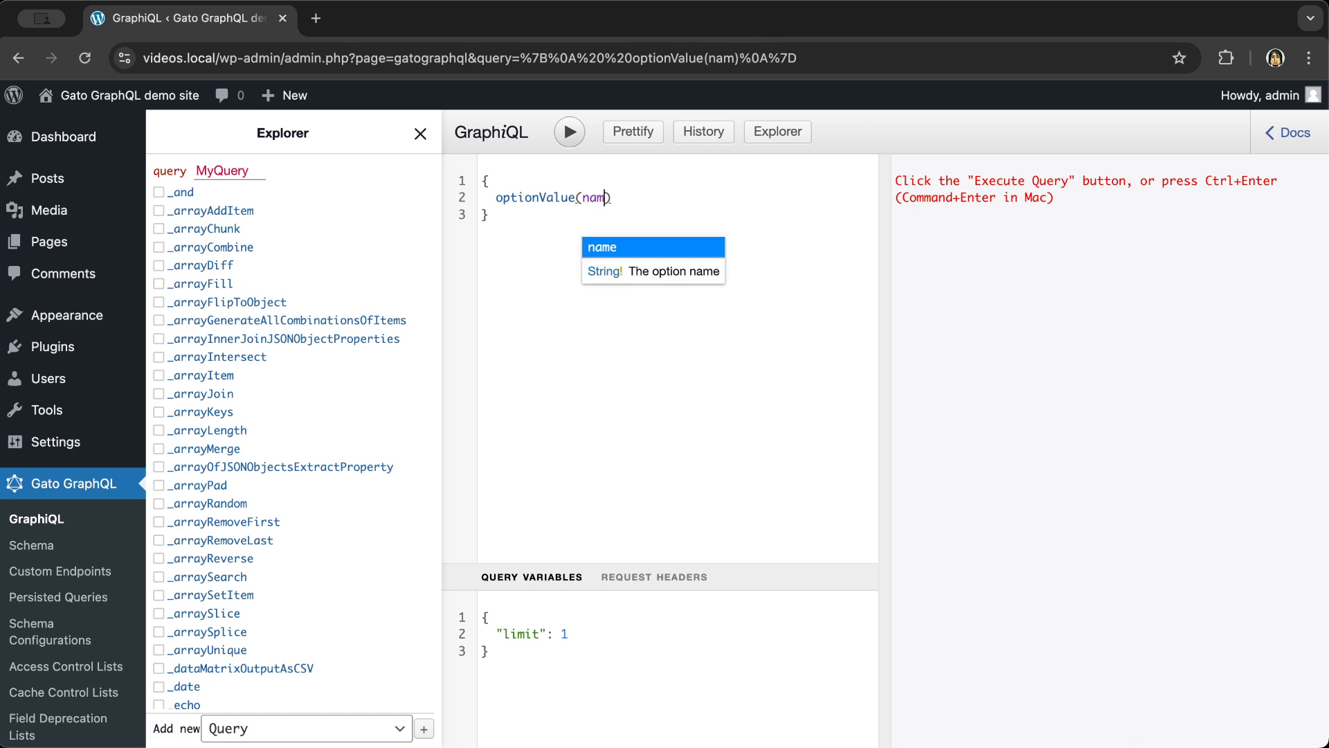
key("Return")
type("\"admi")
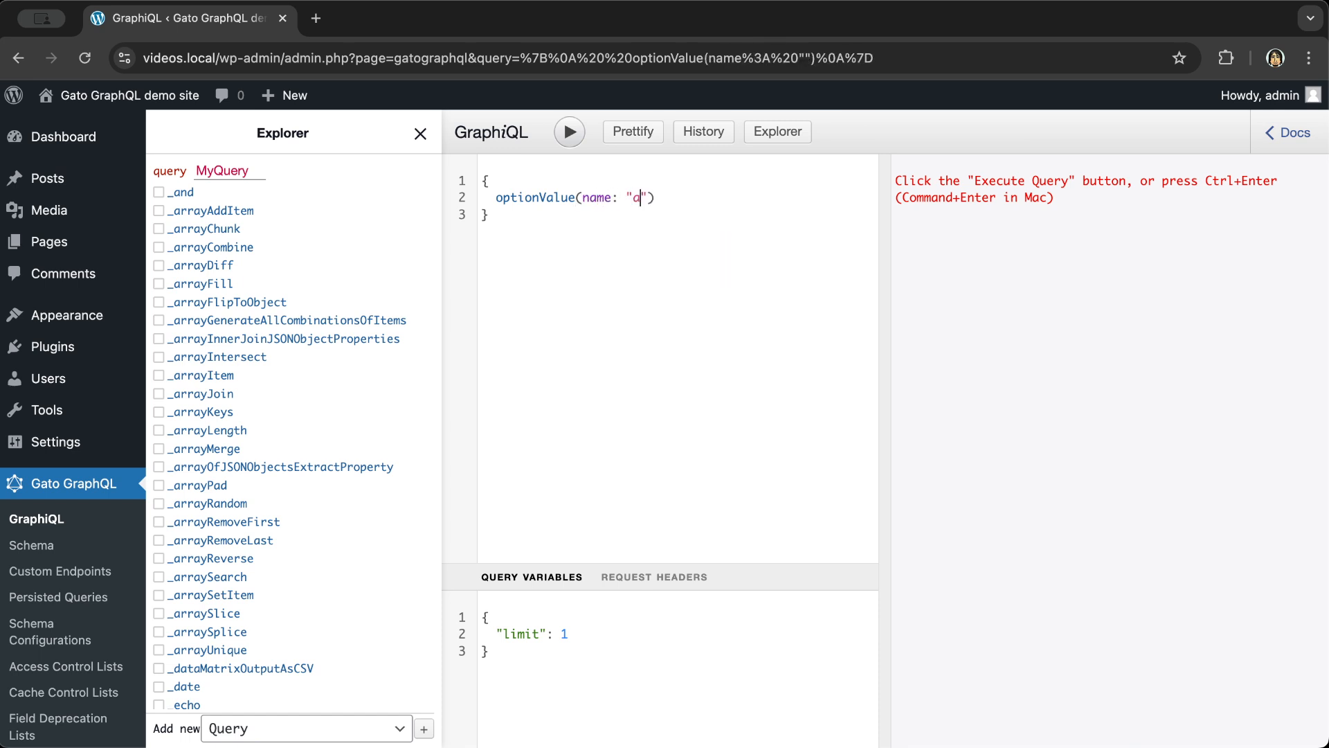
type("n_email")
key("super+Return")
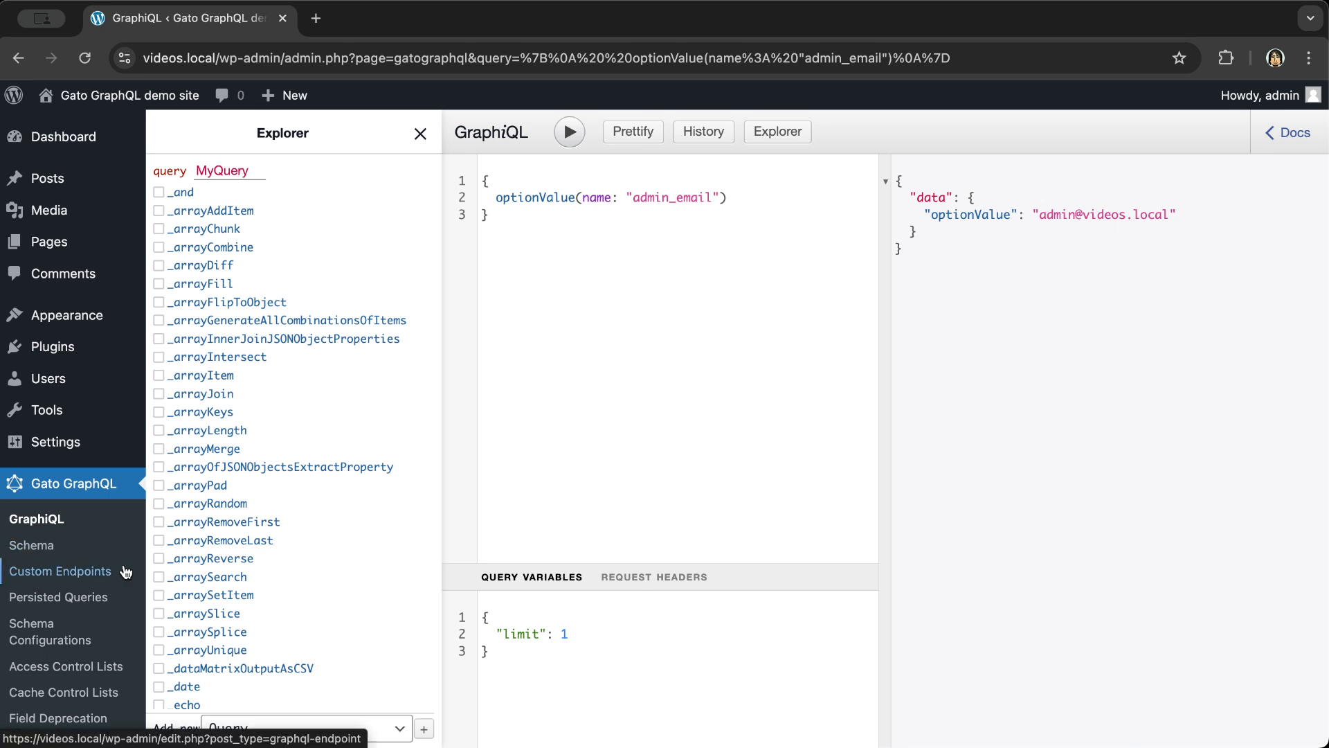
scroll(125, 574, "down", 3)
- Set the Settings entries Behavior to Allow access with no entries, and save all changes
left_click(31, 659)
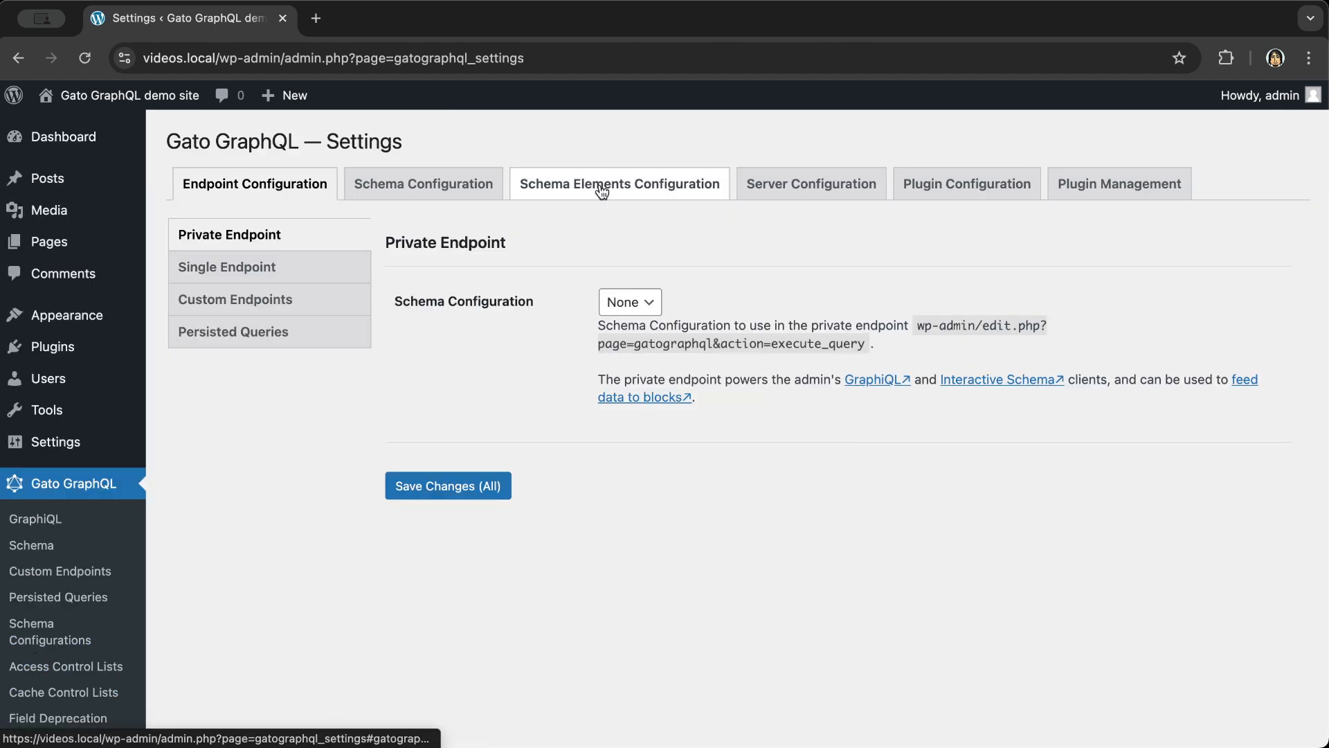
left_click(602, 191)
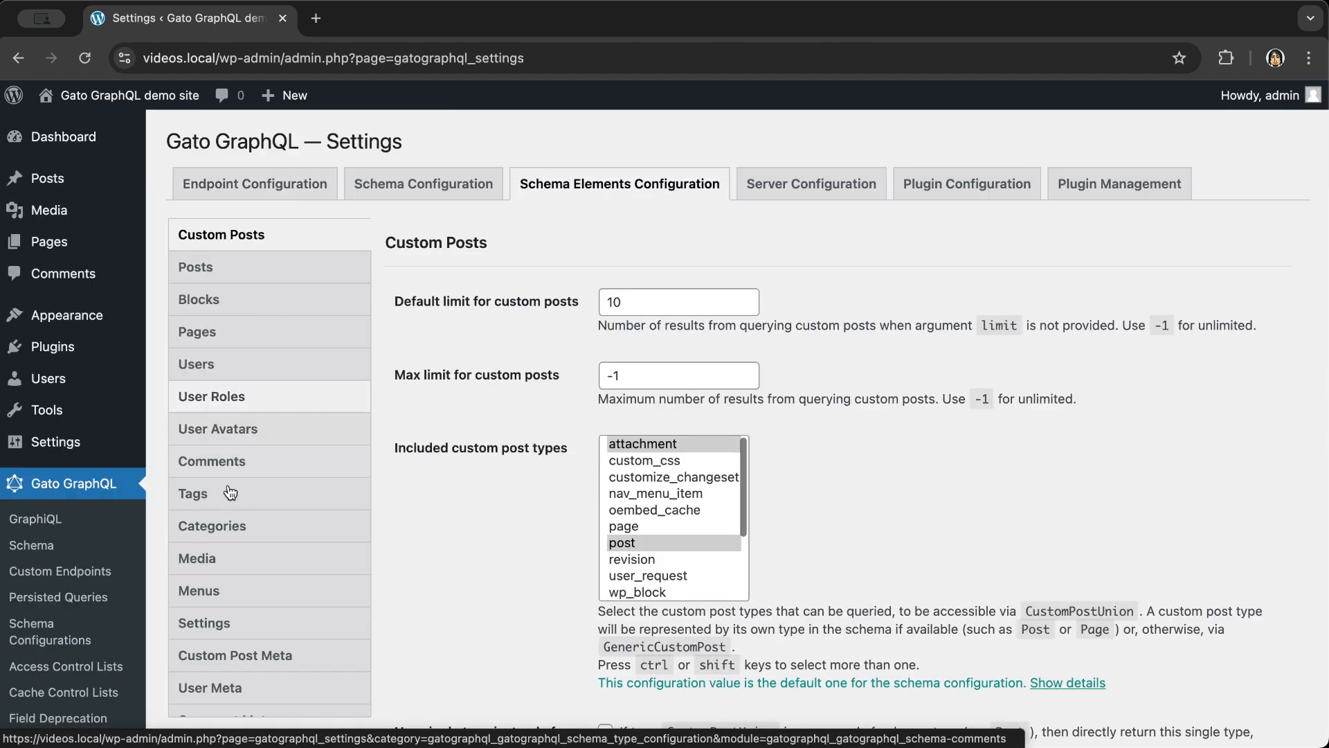
left_click(217, 628)
scroll(399, 514, "down", 3)
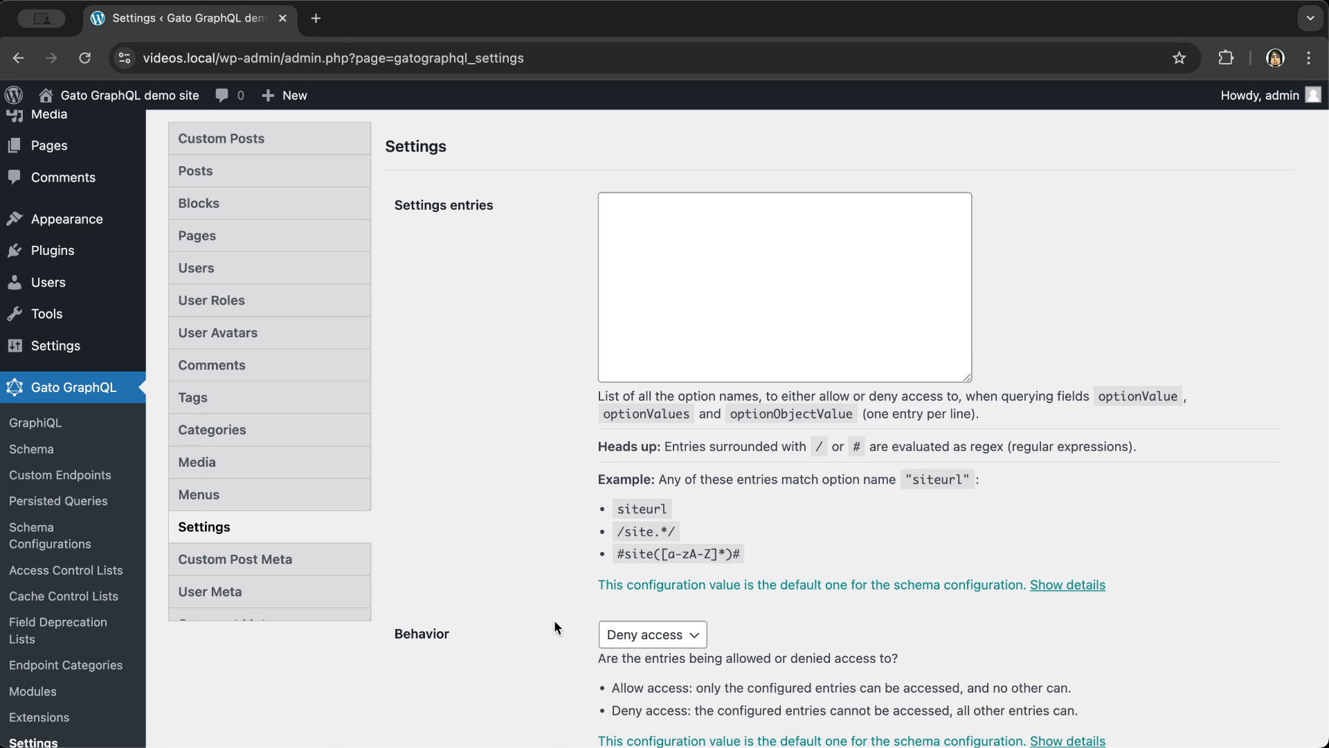
left_click(654, 634)
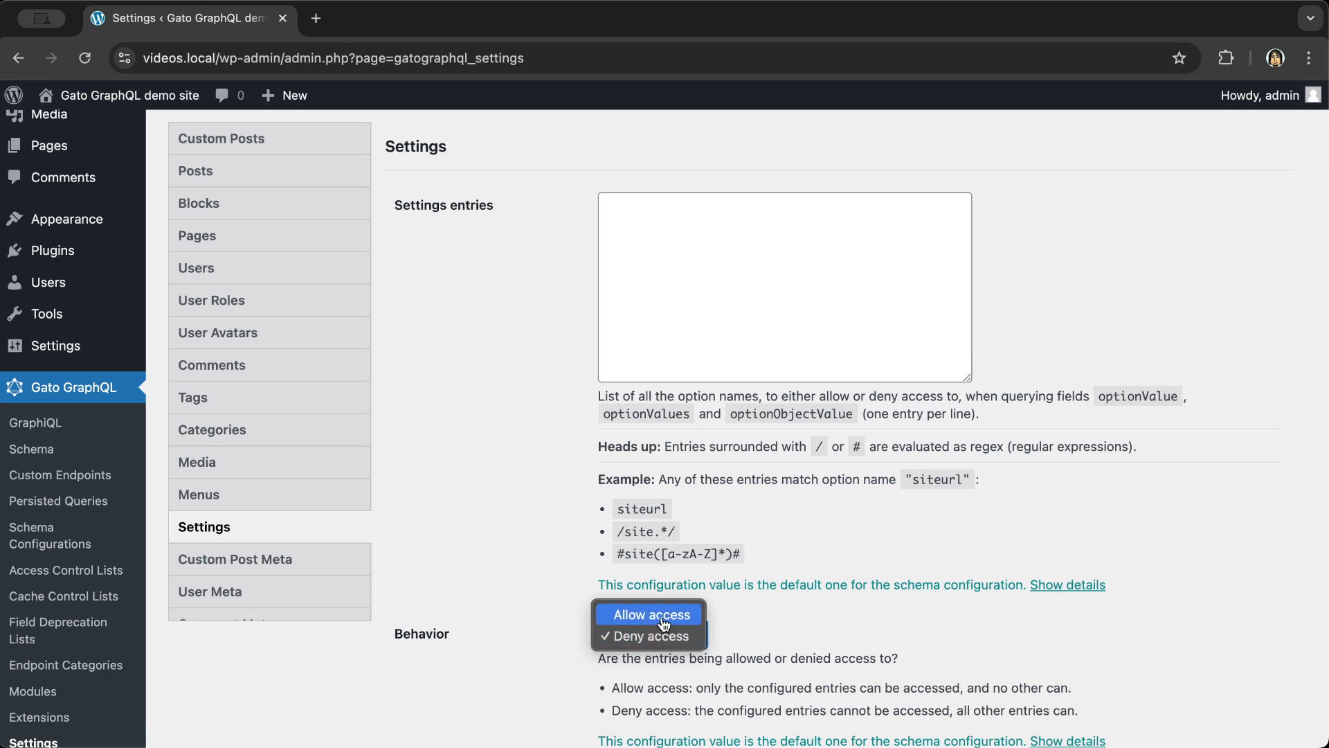
left_click(663, 617)
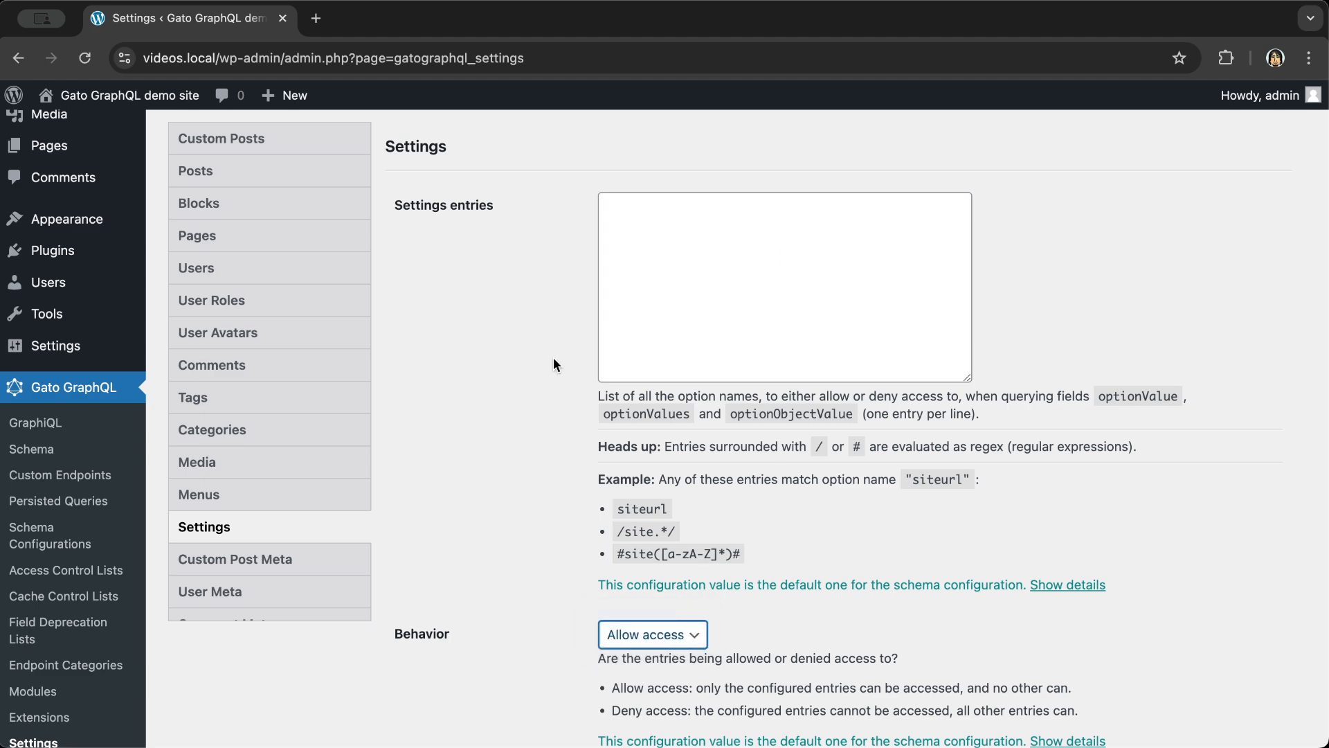
scroll(554, 357, "down", 4)
left_click(461, 678)
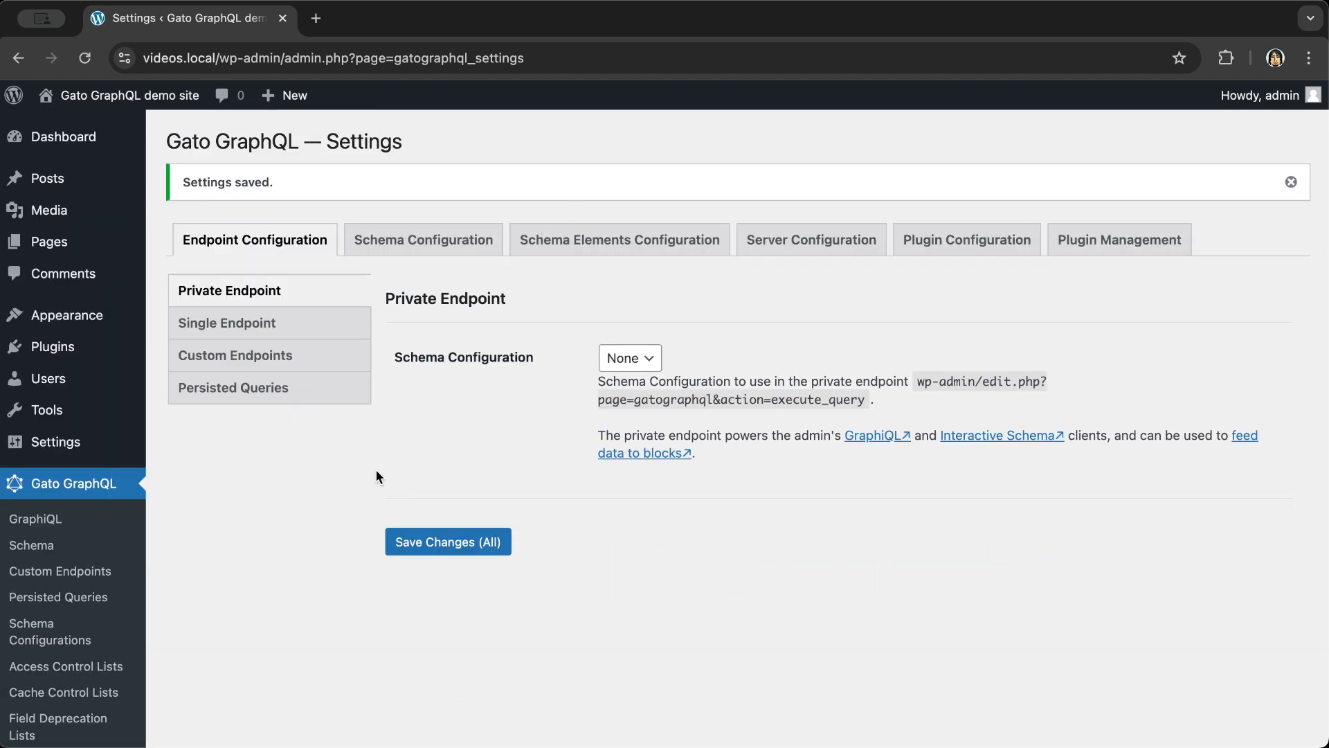
- Reload the admin_email optionValue query from History and rerun it, getting a 'no option' error
left_click(59, 521)
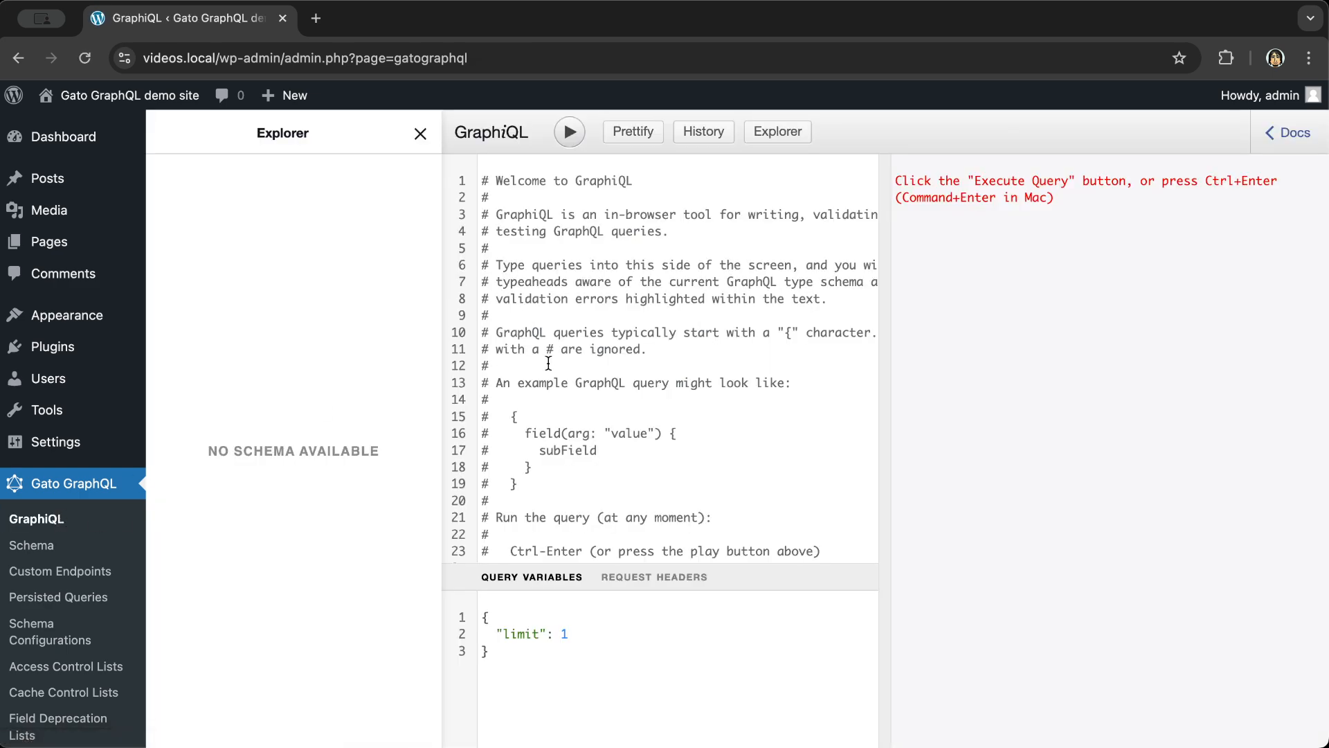
left_click(703, 131)
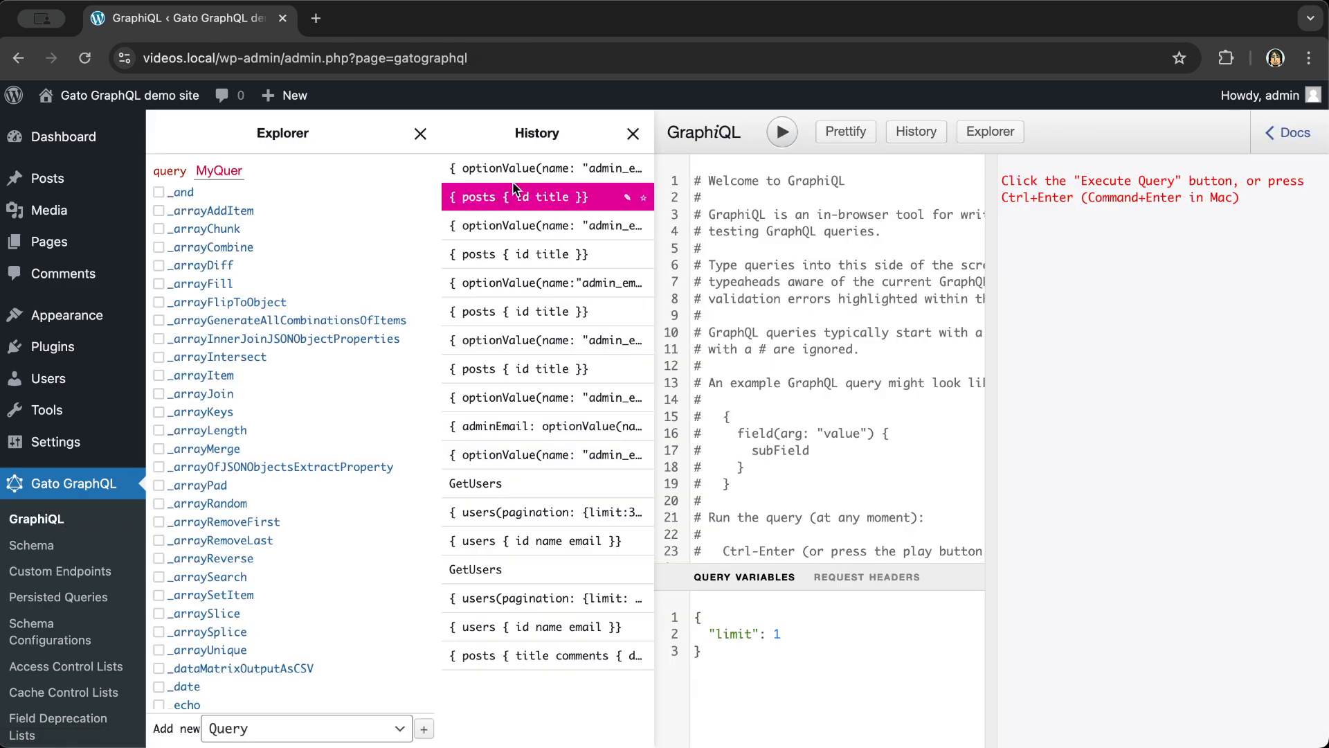
left_click(512, 168)
left_click(637, 134)
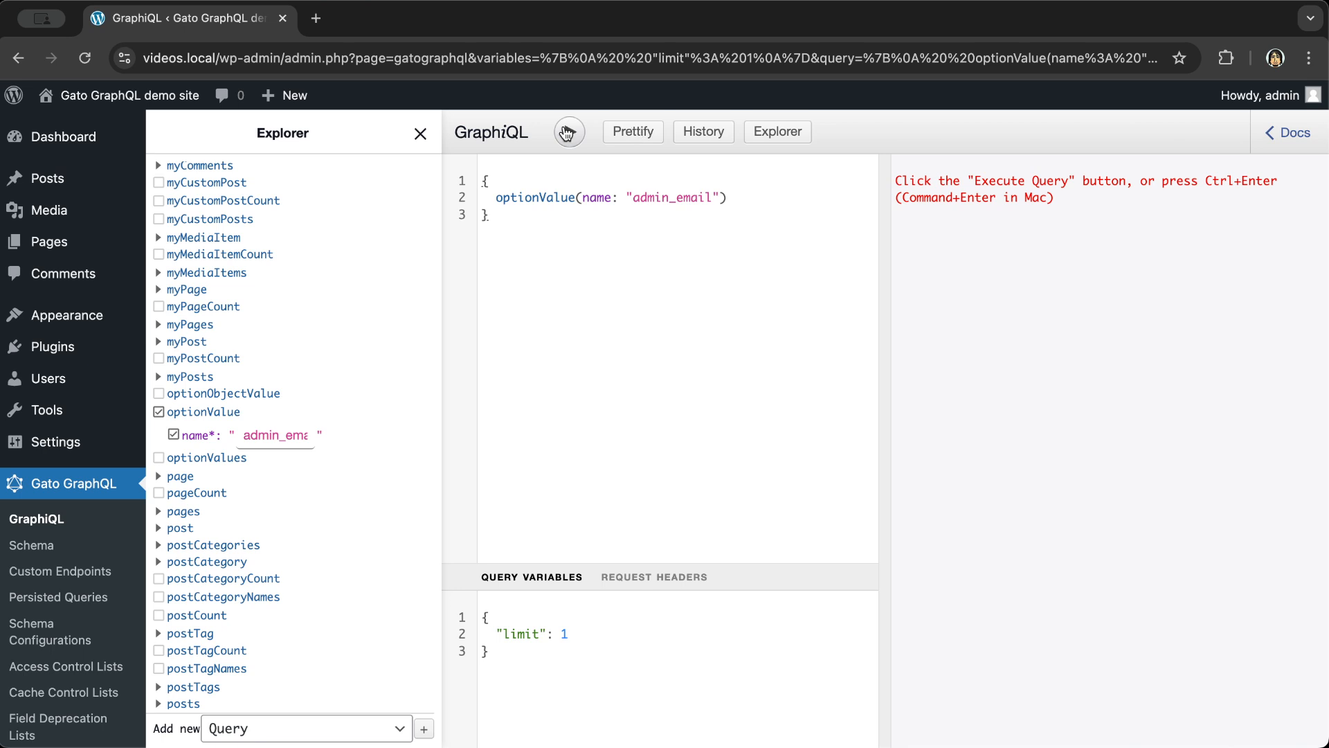
left_click(569, 132)
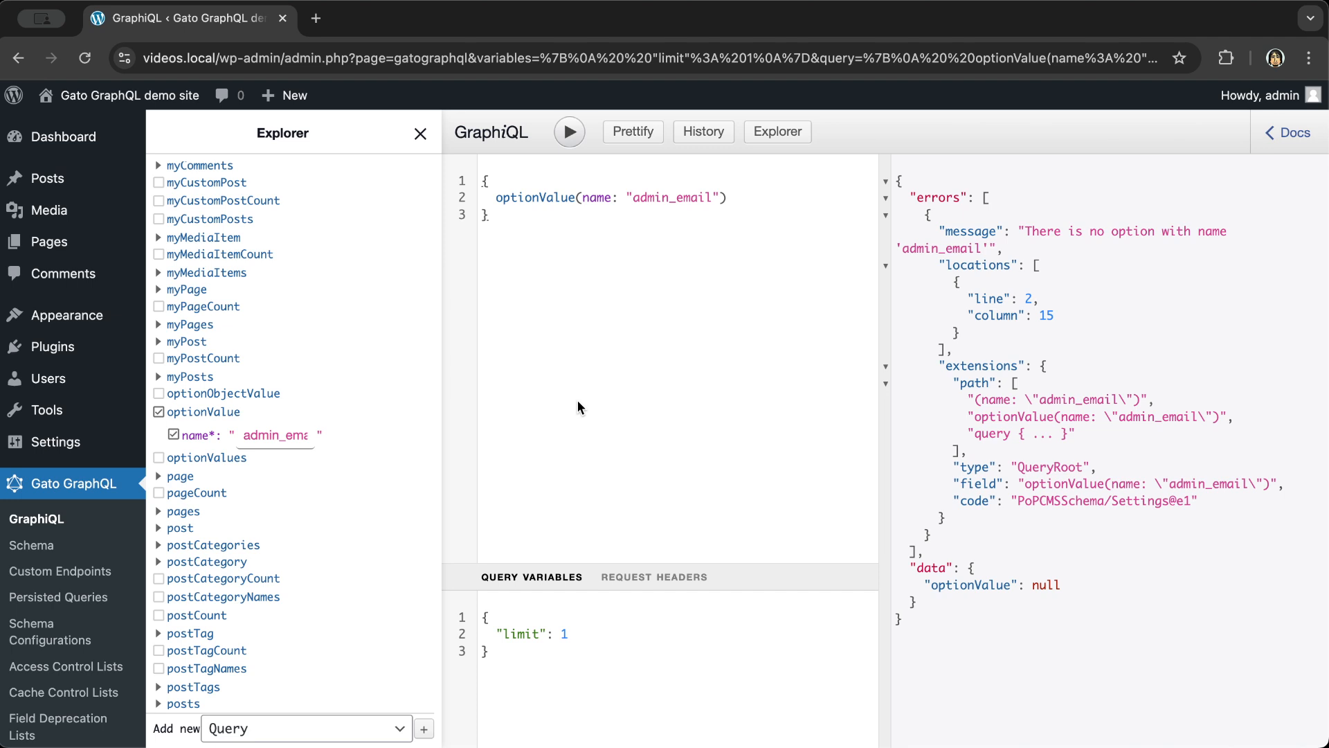
- Open the Newsletter endpoint, view its source, then launch its own GraphiQL client
left_click(70, 571)
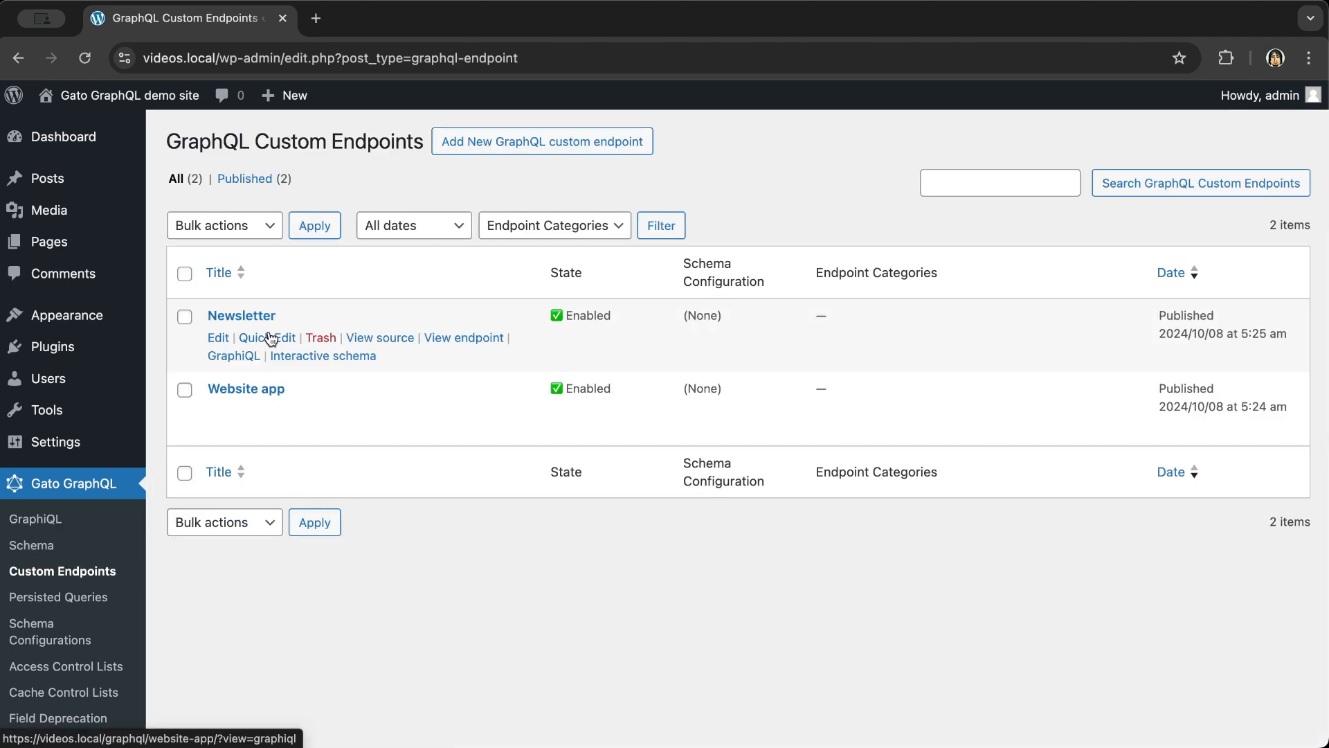
left_click(252, 316)
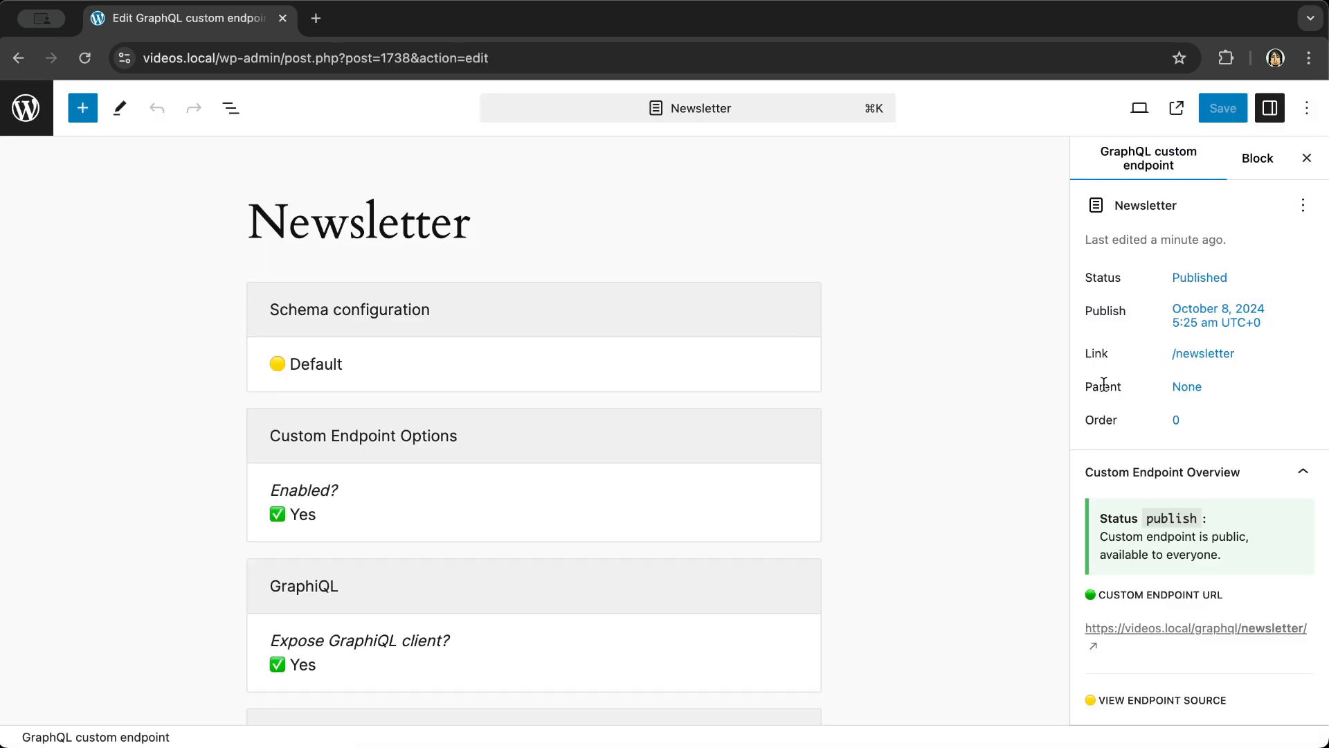
scroll(1149, 360, "down", 3)
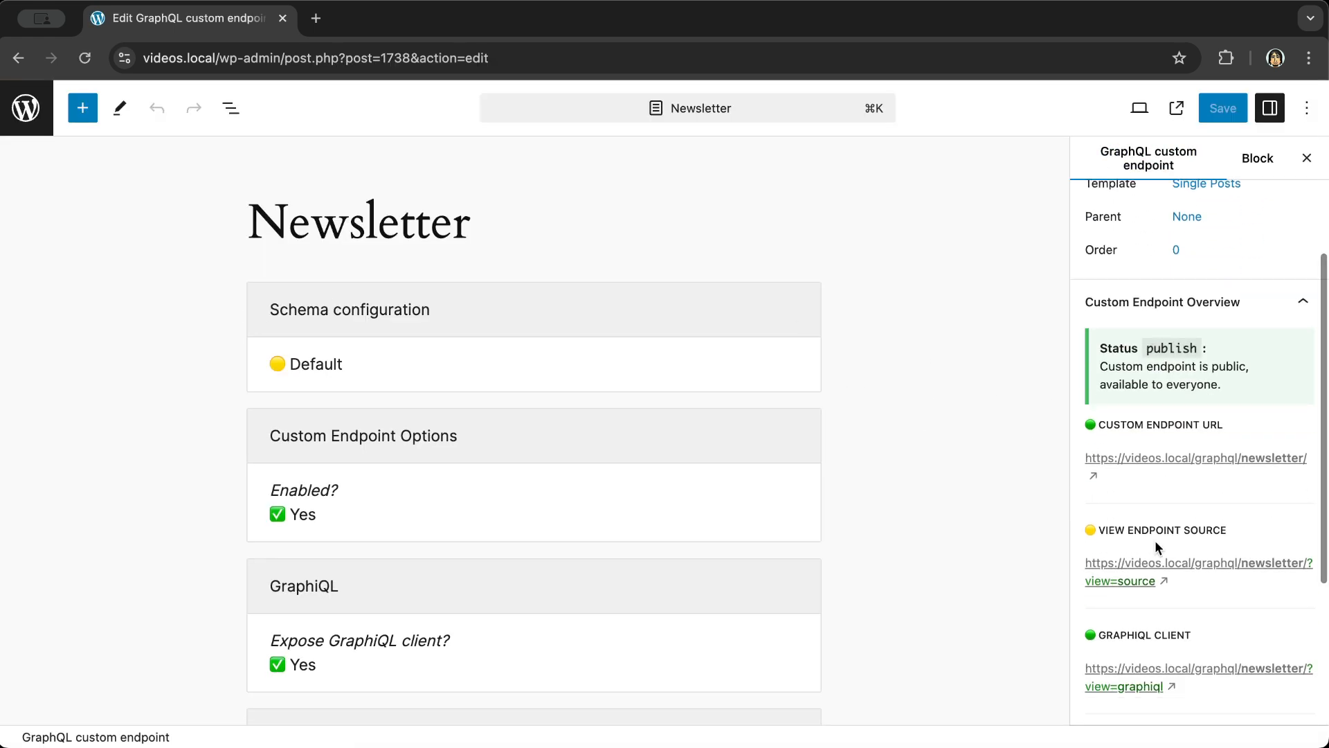
left_click(1150, 564)
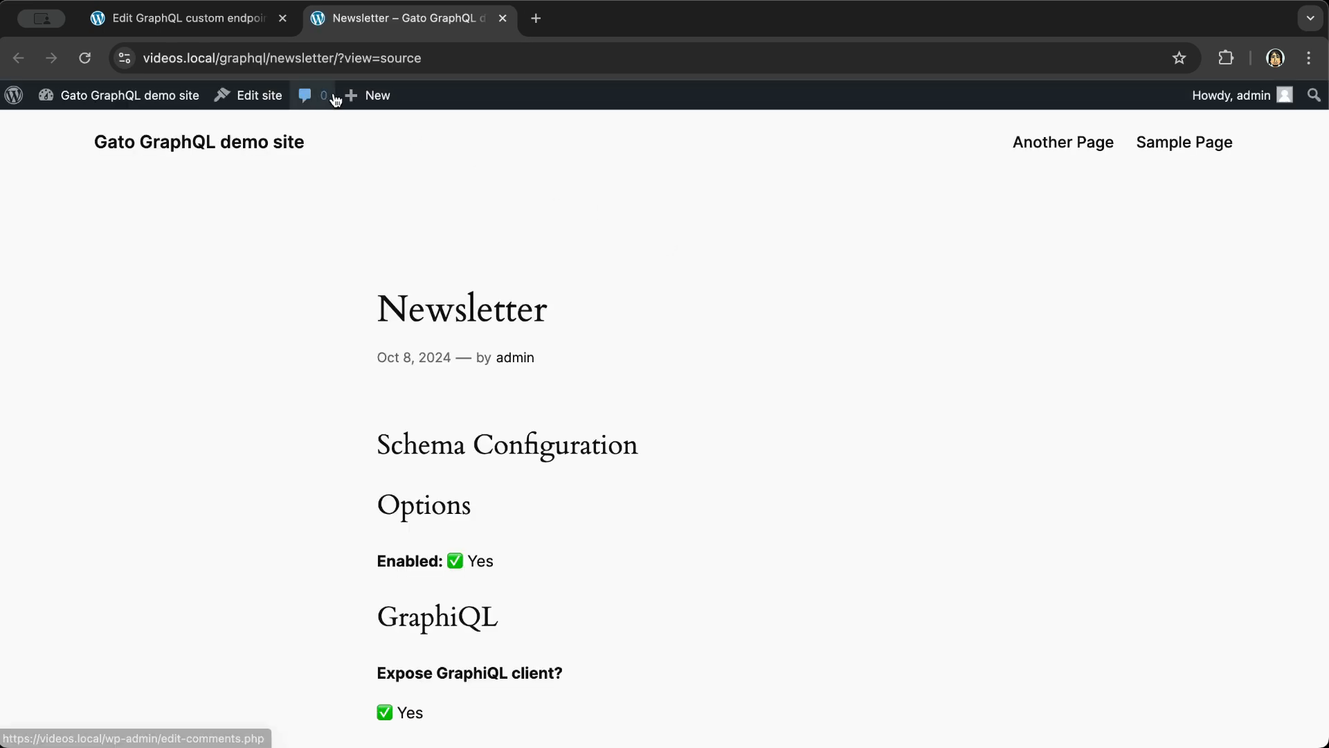
left_click(502, 18)
scroll(1218, 569, "down", 2)
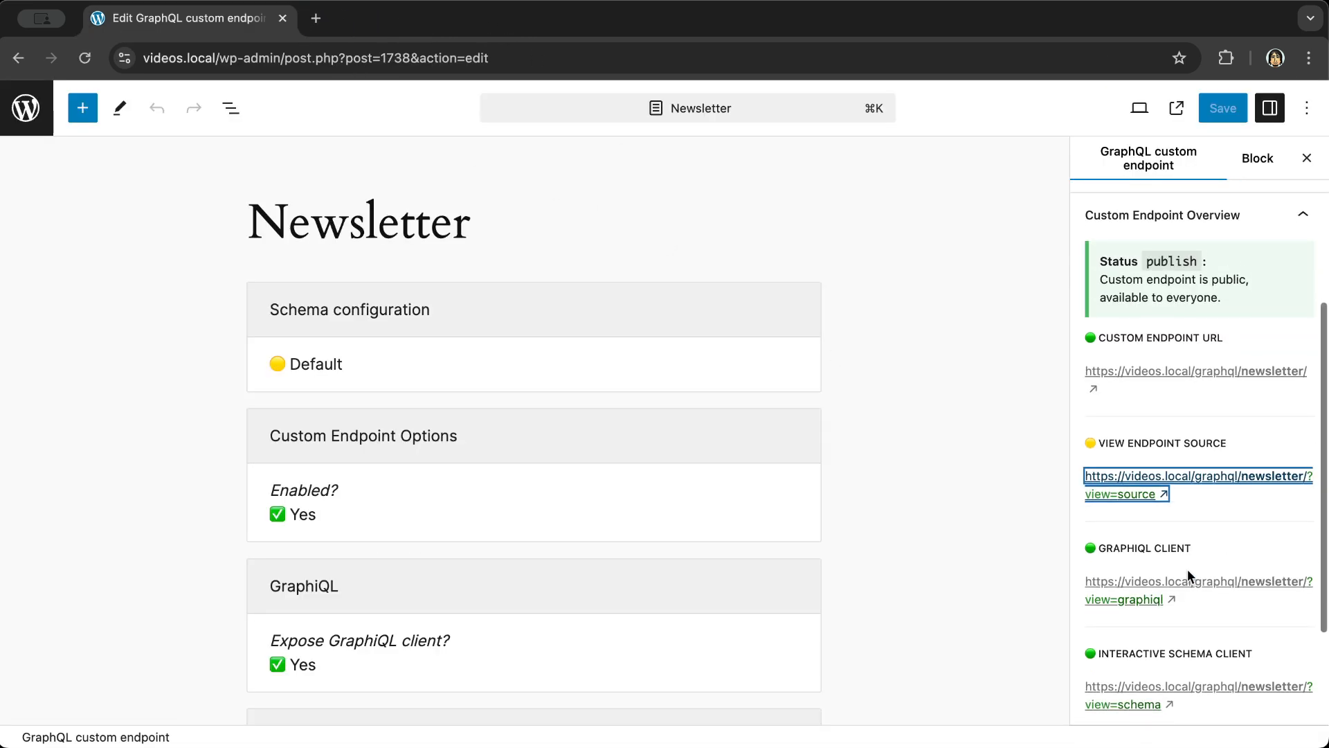
left_click(1149, 594)
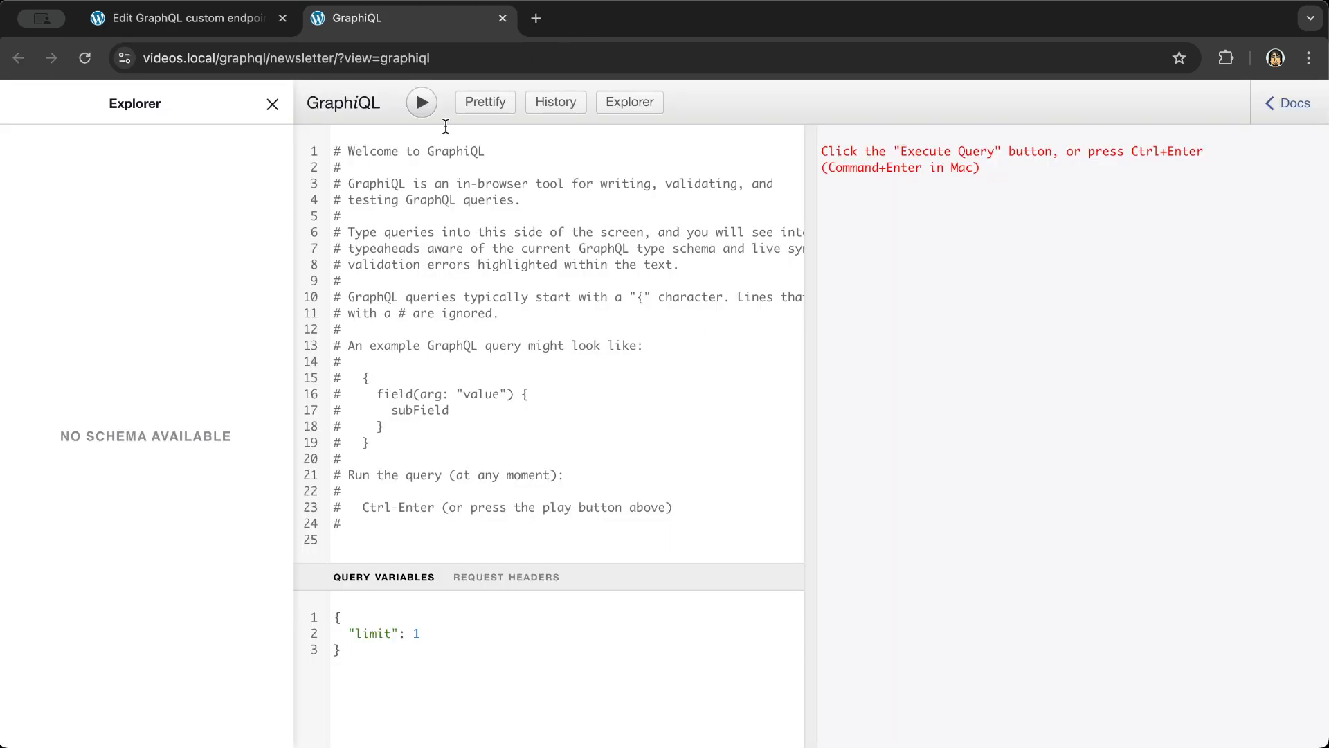
- Rerun the admin_email query on the Newsletter endpoint, confirming the same 'no option' error
left_click(554, 102)
left_click(414, 142)
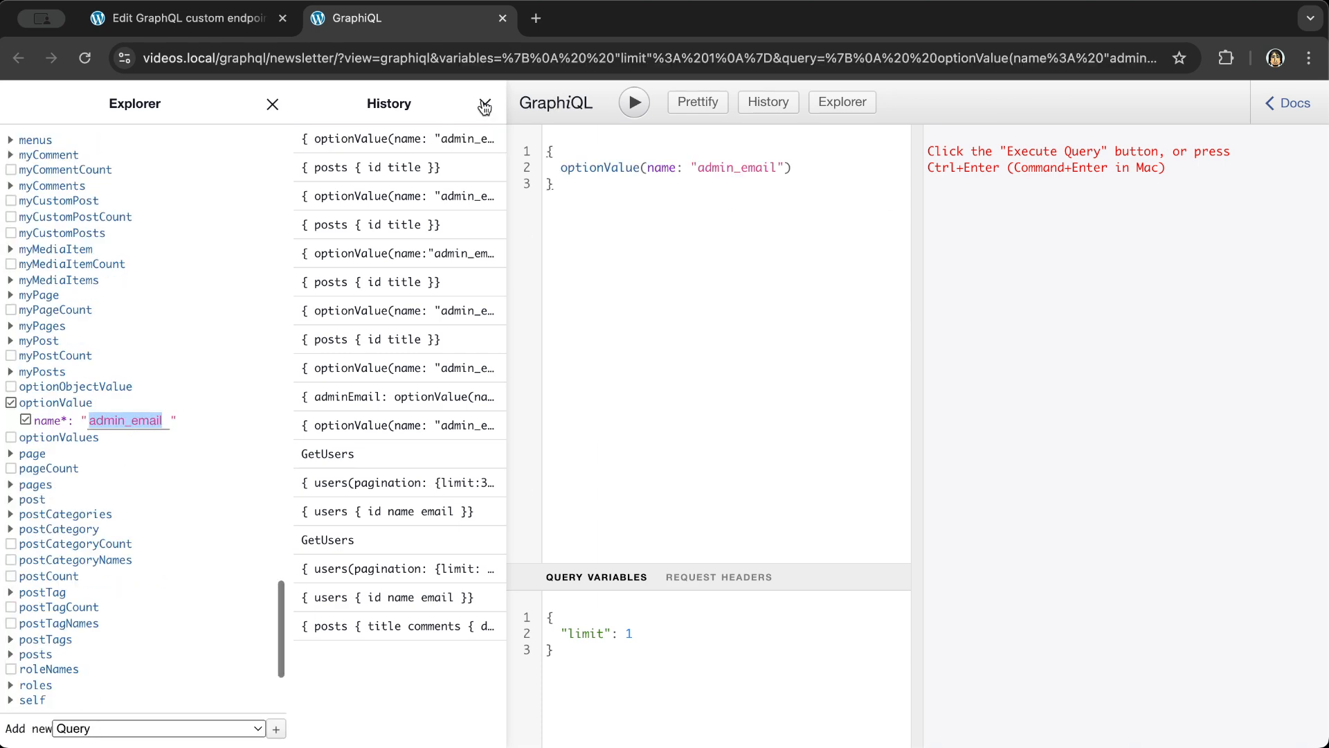
left_click(485, 104)
left_click(421, 104)
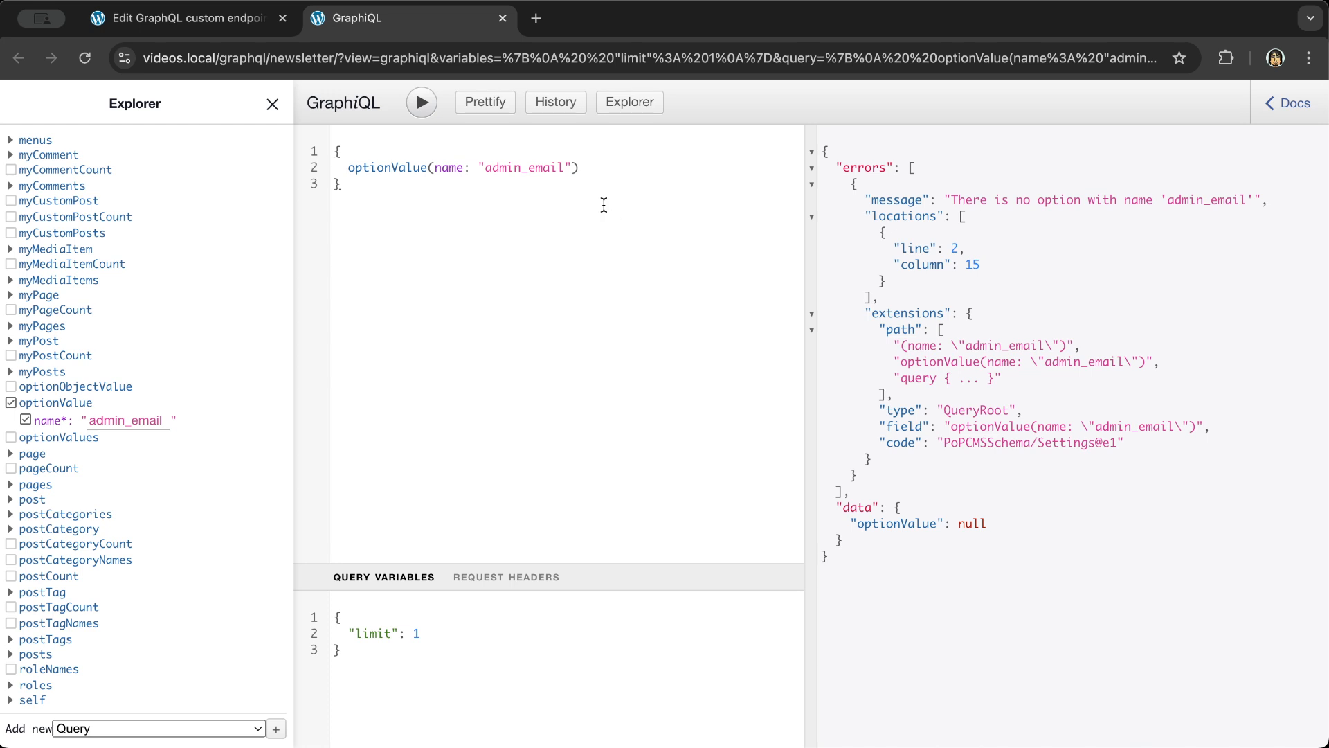
left_click(193, 20)
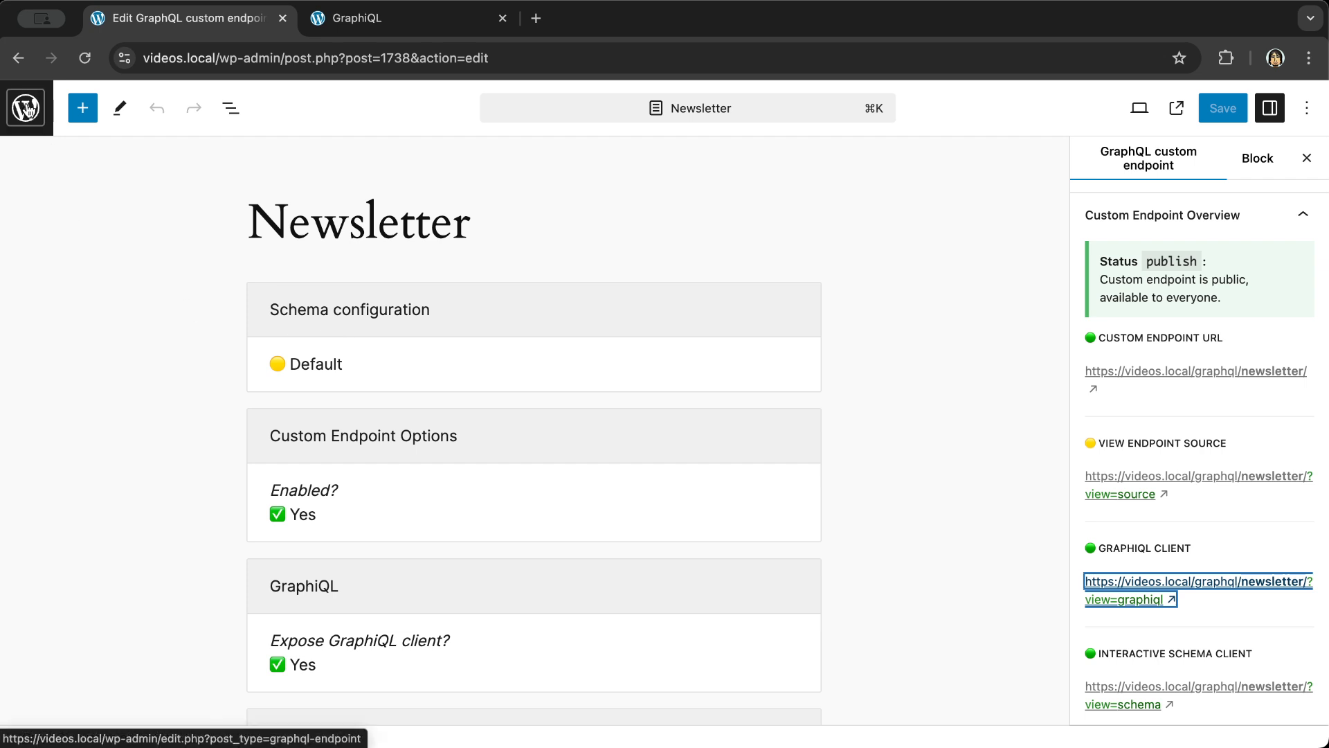
- Start a new schema configuration and enable 'Use custom configuration' for Settings
left_click(25, 108)
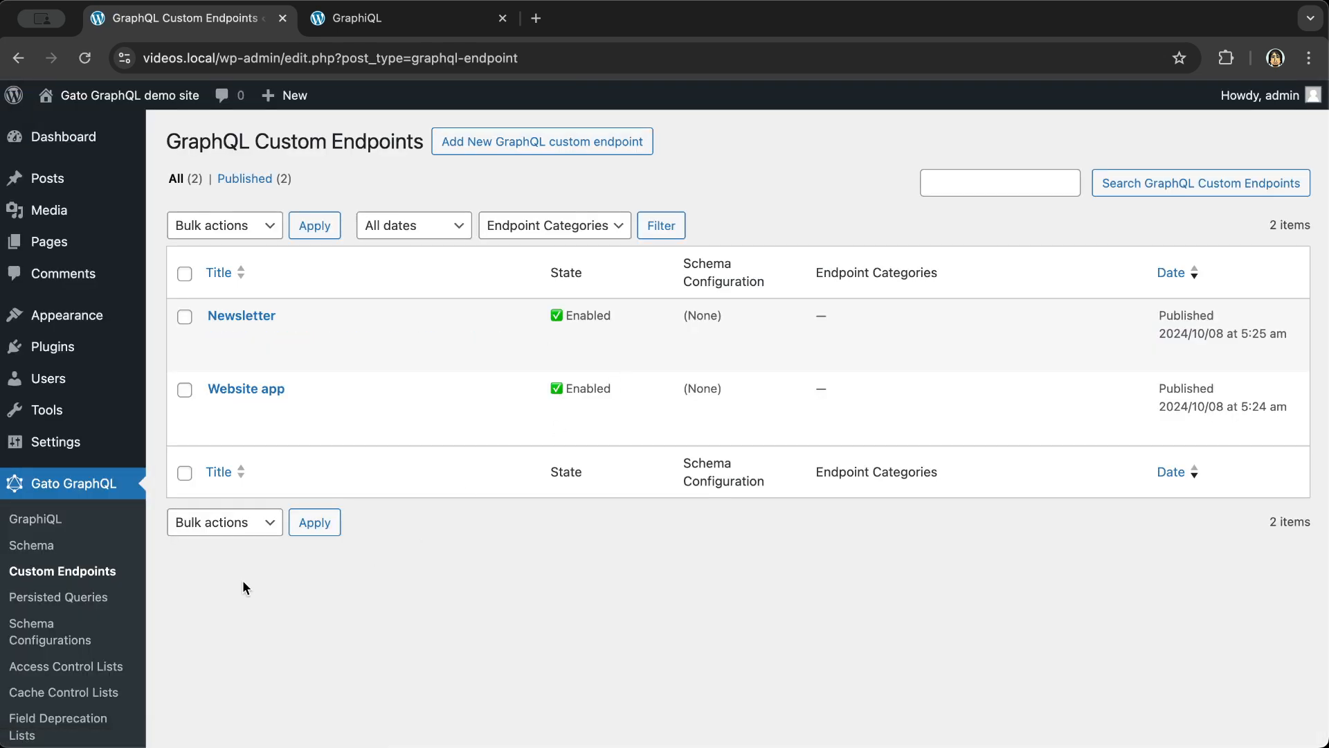
left_click(63, 633)
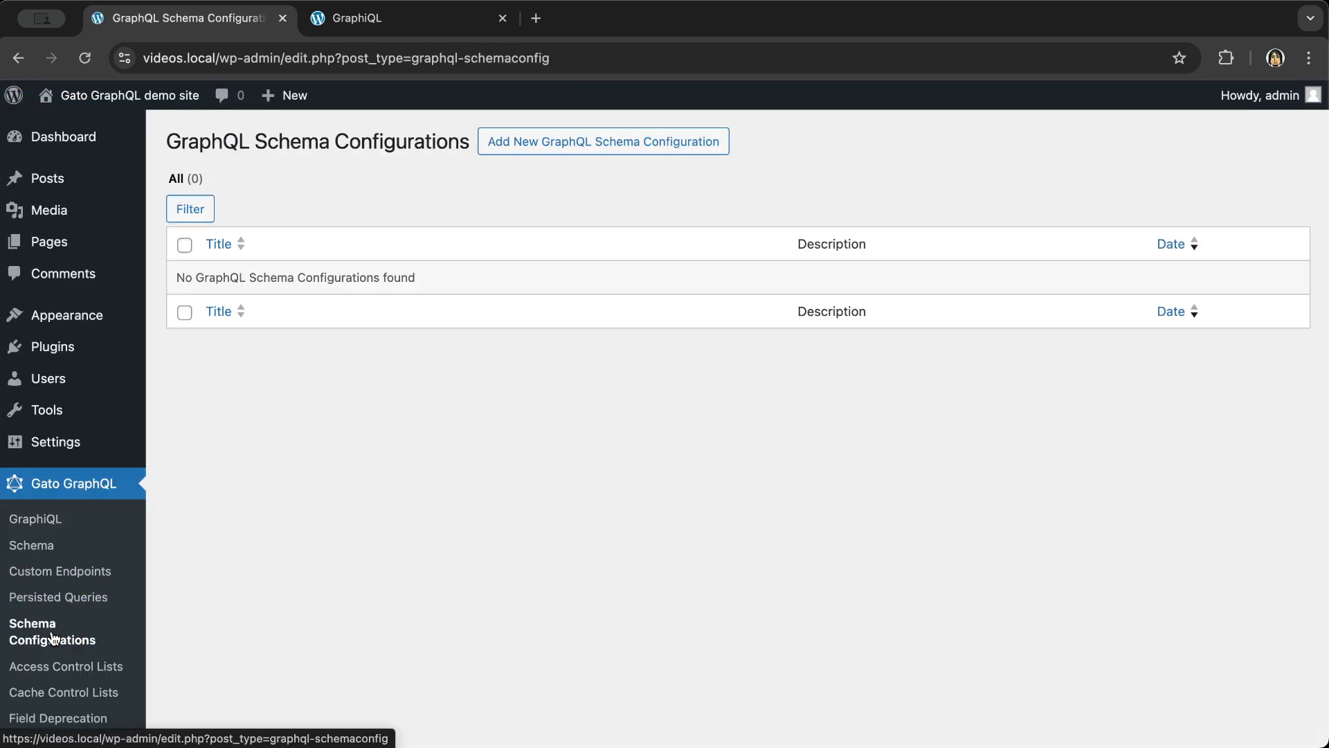
left_click(600, 146)
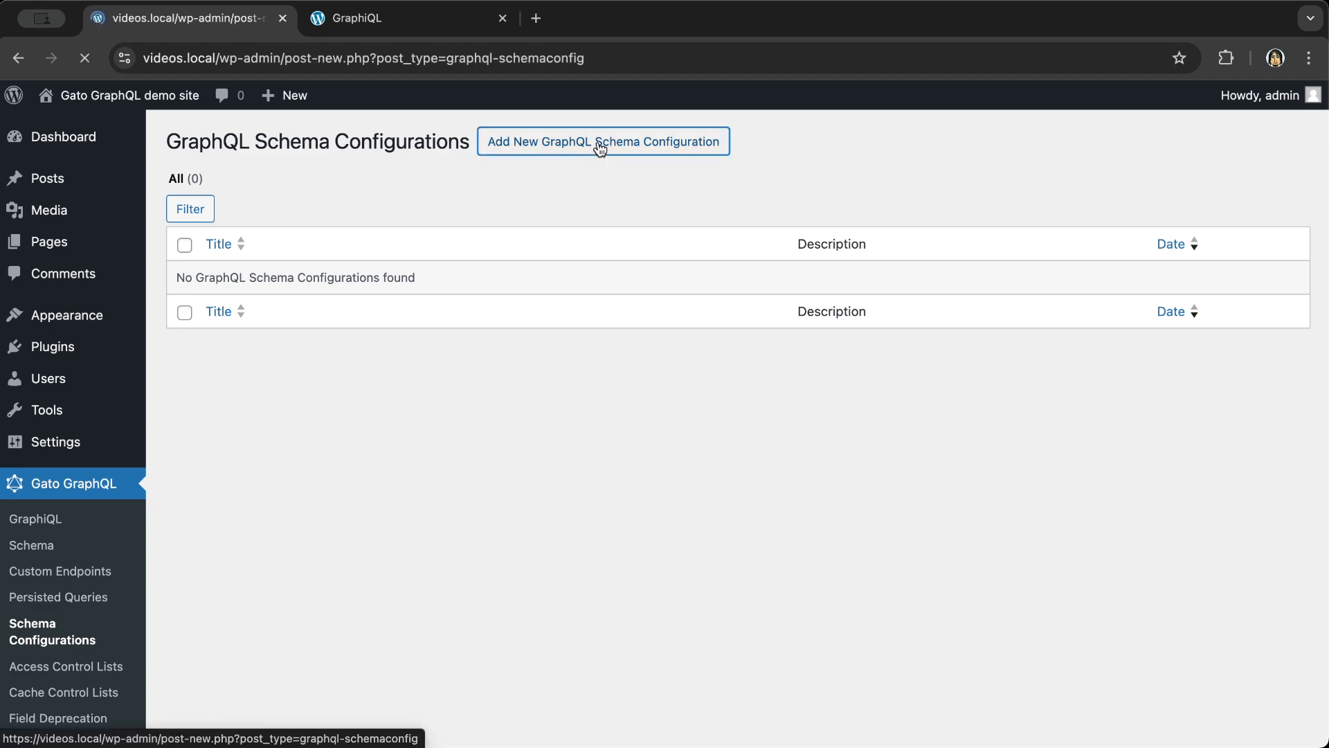
scroll(1061, 321, "down", 10)
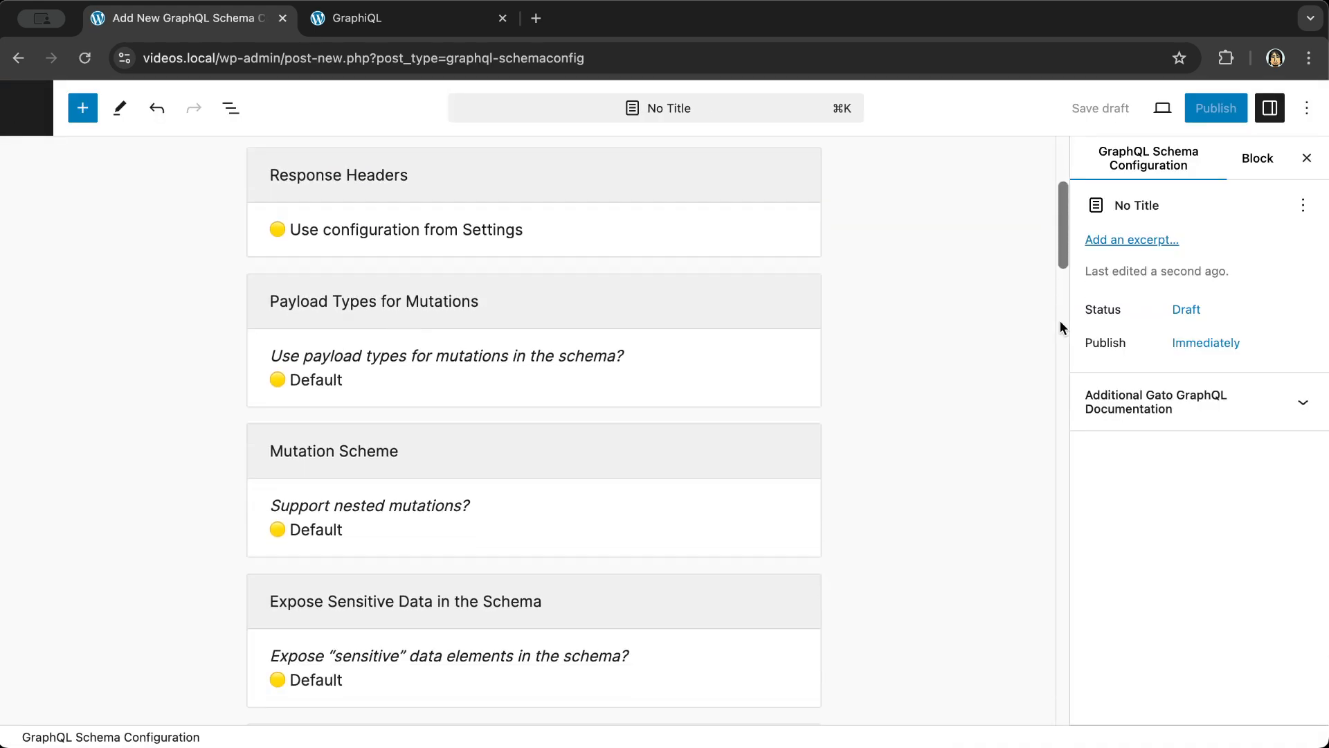
scroll(892, 420, "down", 15)
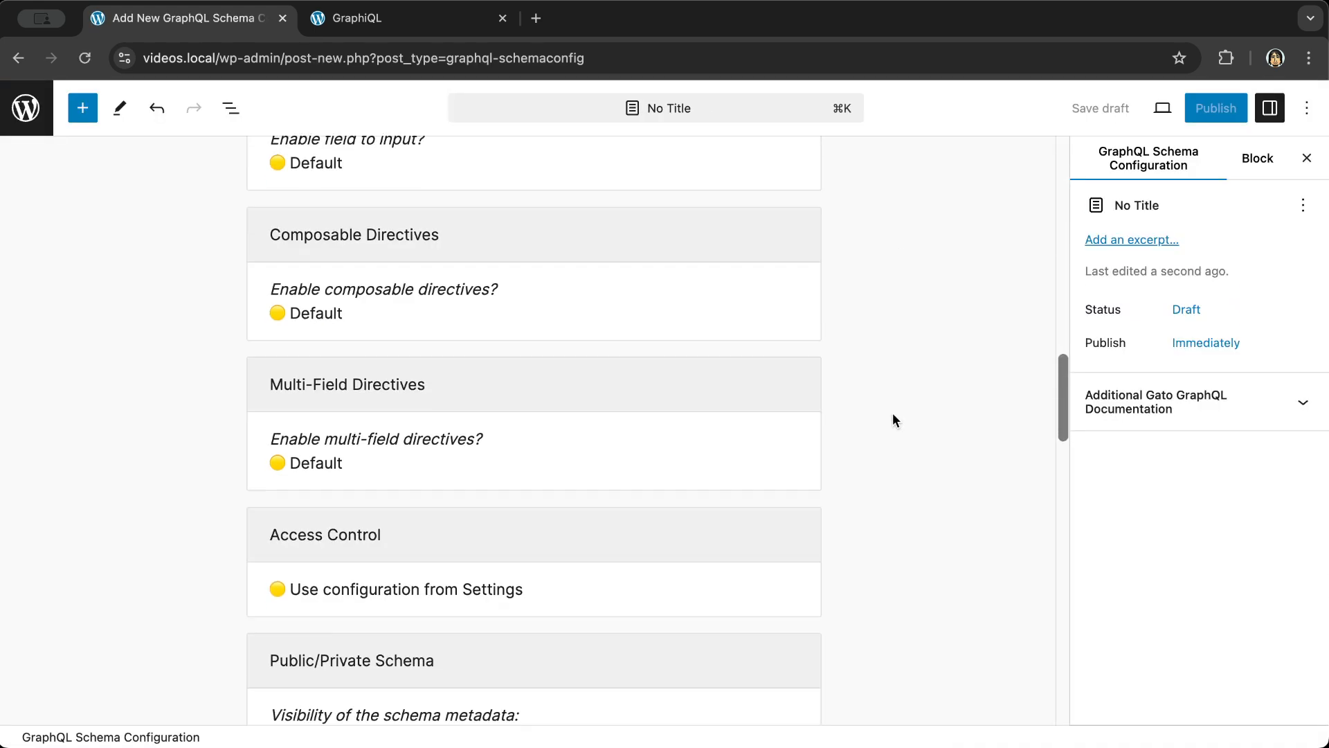
scroll(893, 420, "down", 13)
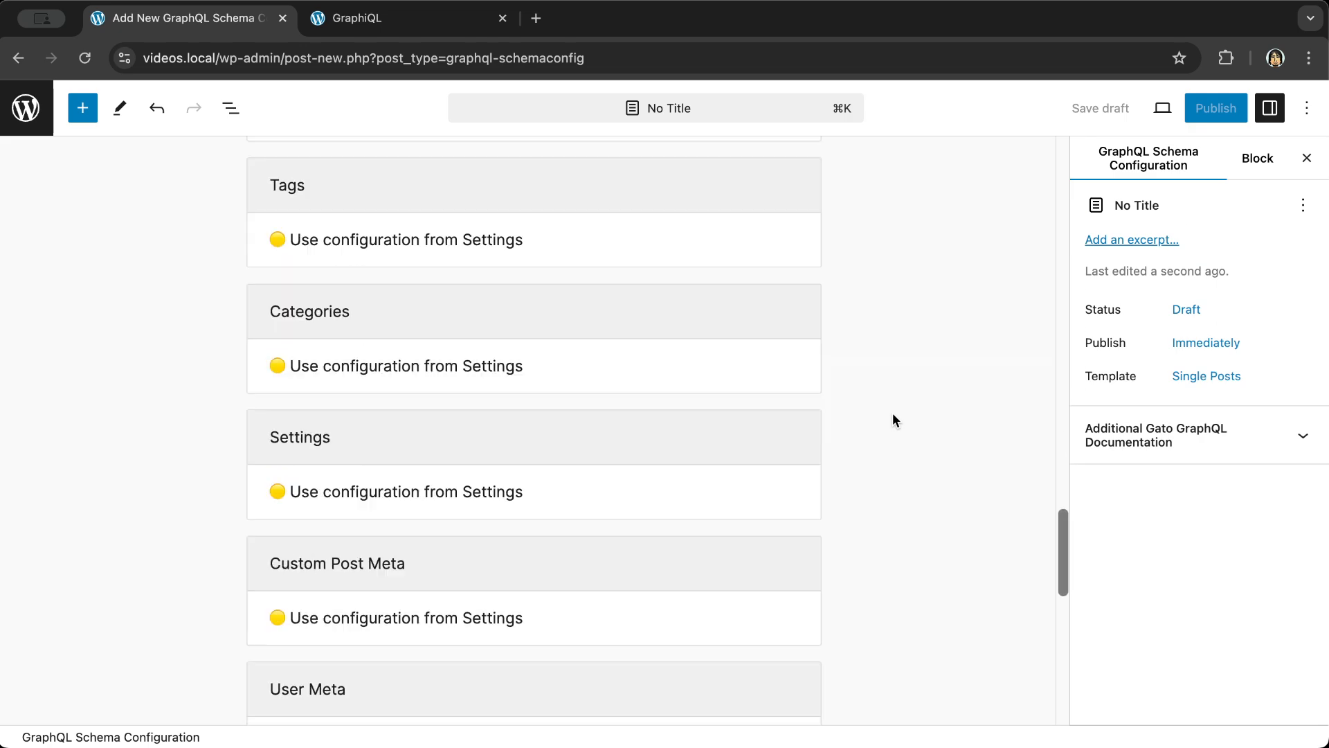
left_click(418, 344)
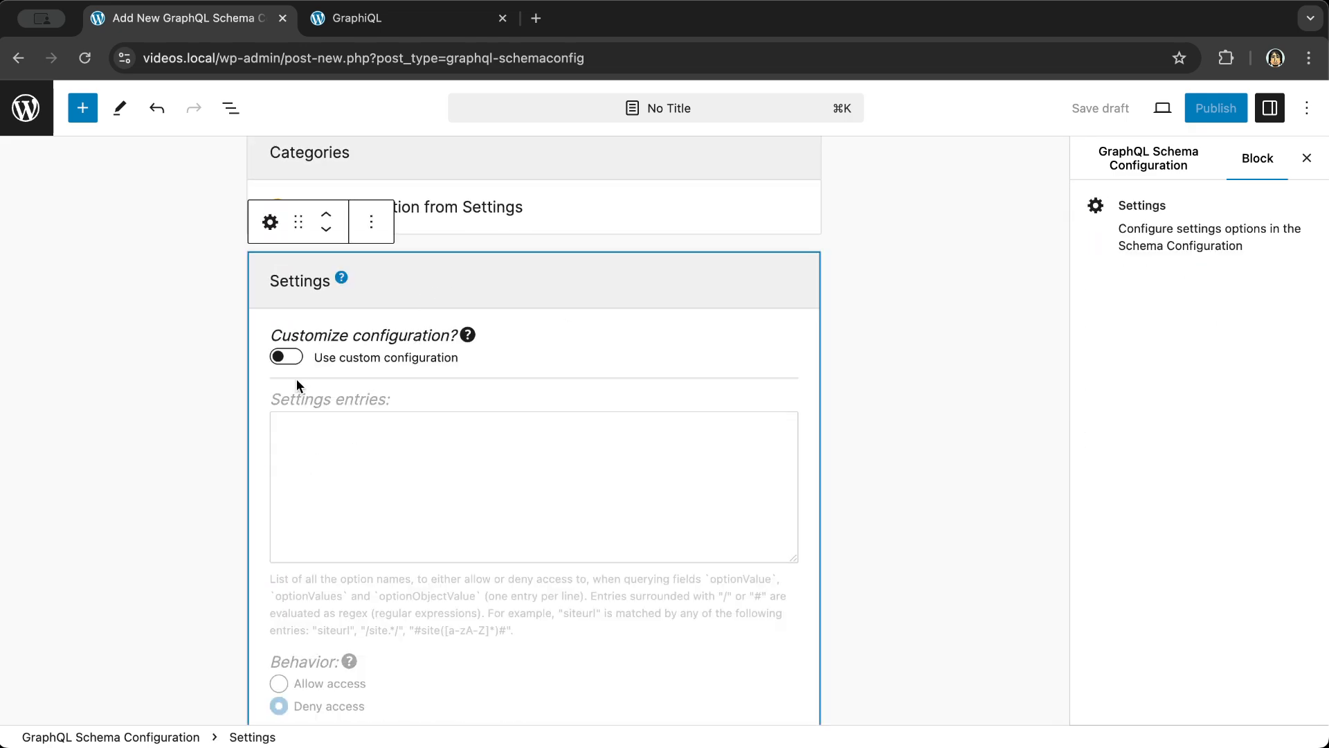
left_click(293, 357)
scroll(558, 364, "down", 2)
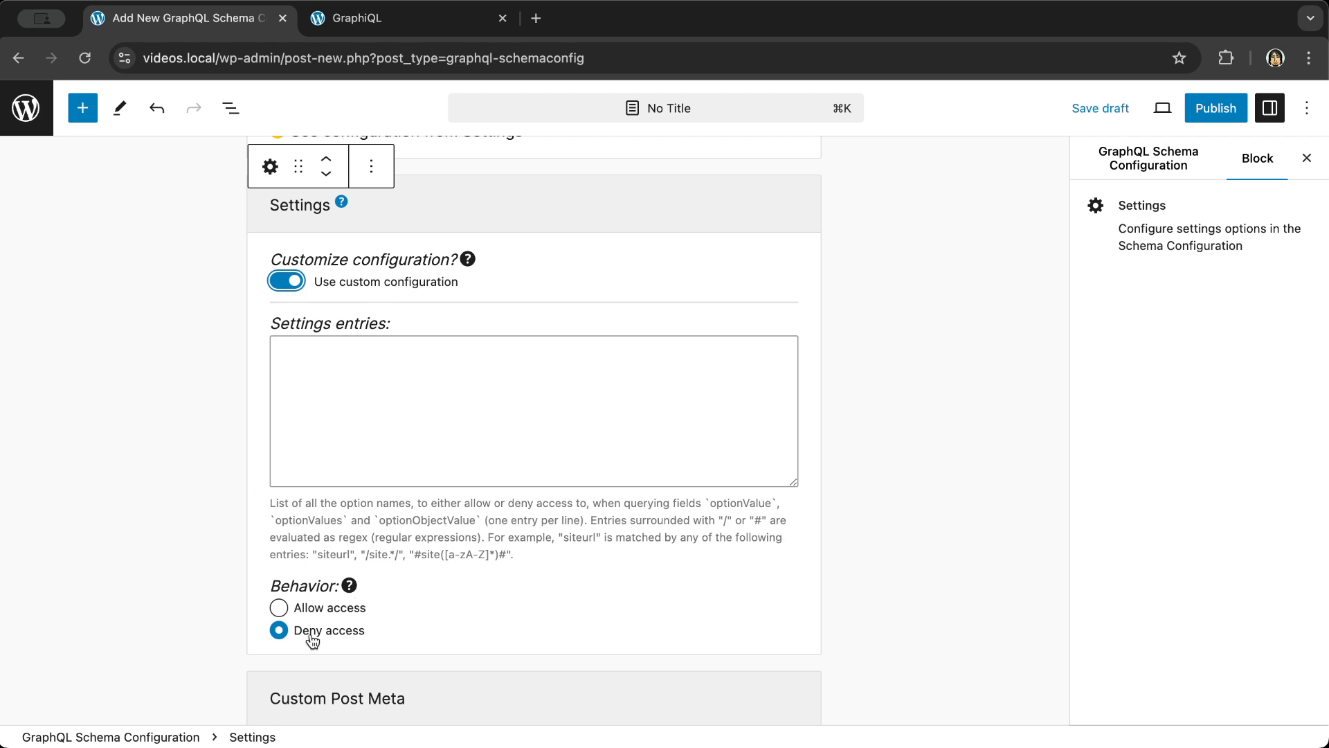
left_click(876, 510)
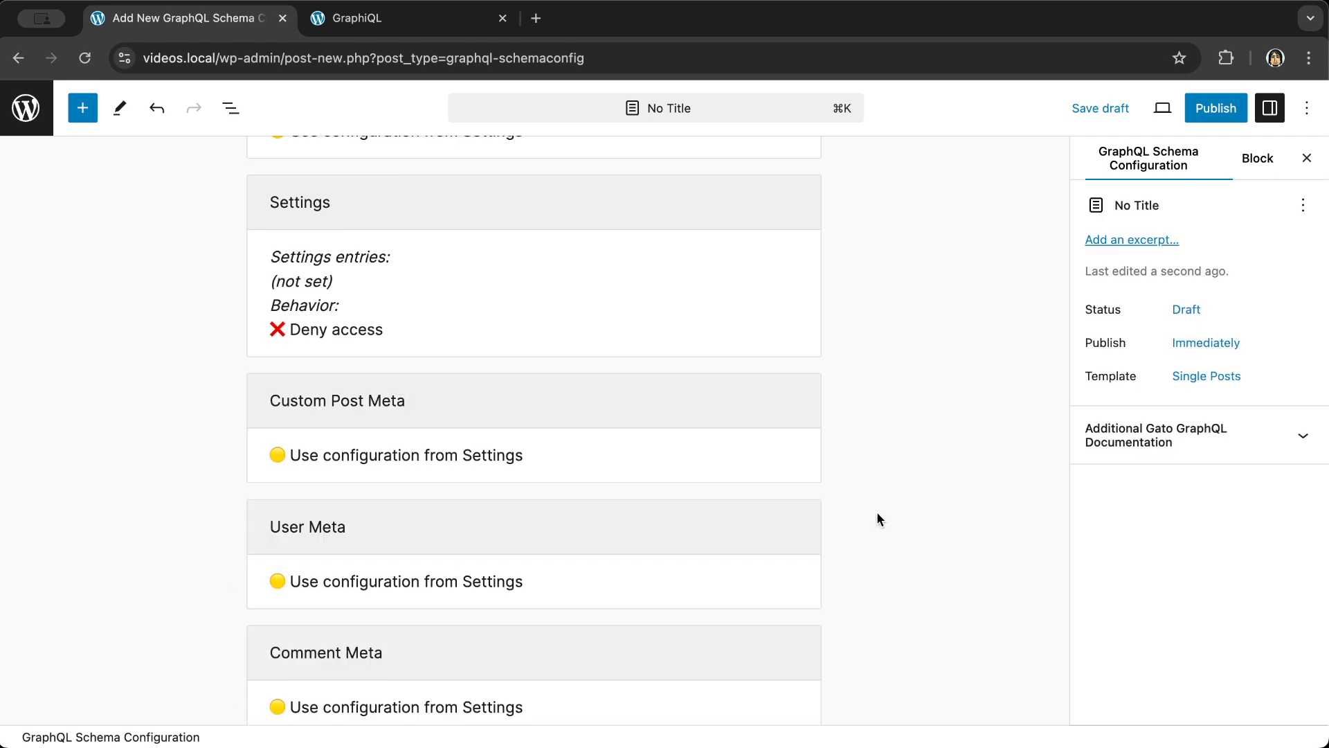
scroll(877, 511, "up", 20)
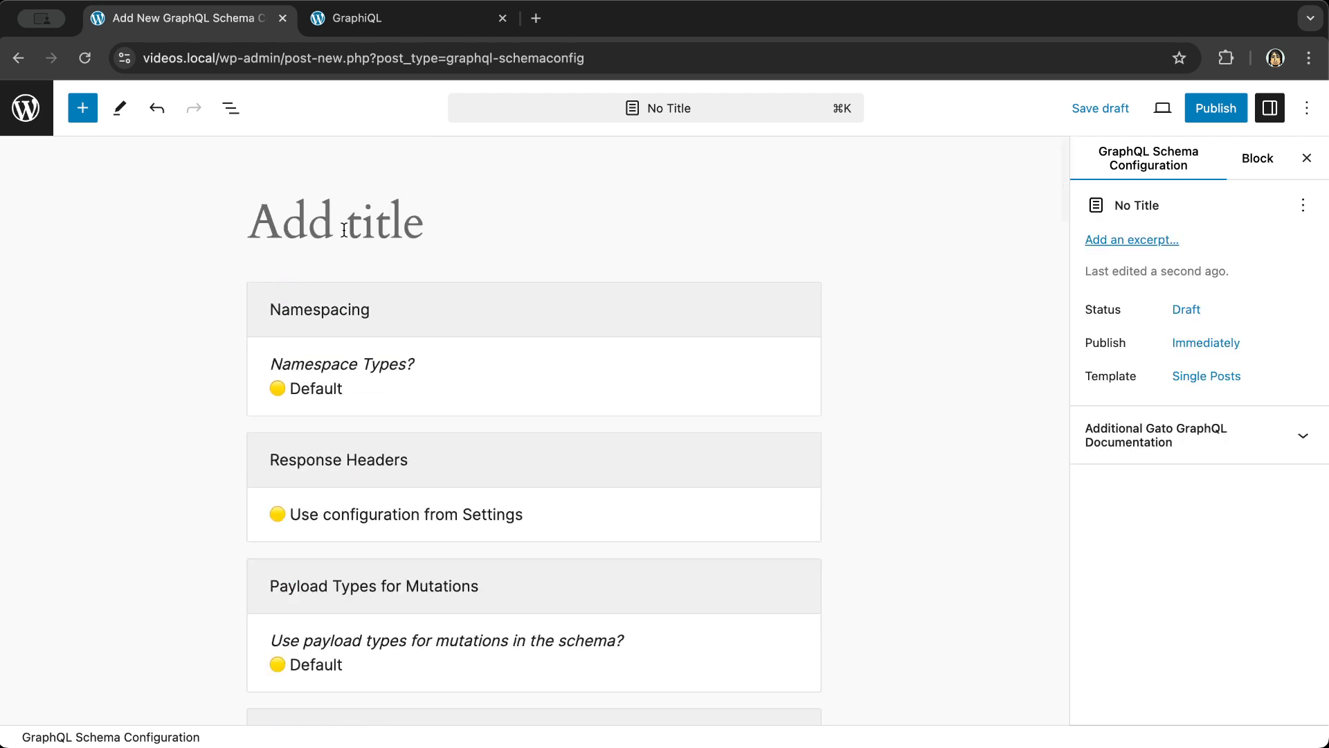
- Title the schema configuration 'With options' and publish it
left_click(344, 229)
type("with options")
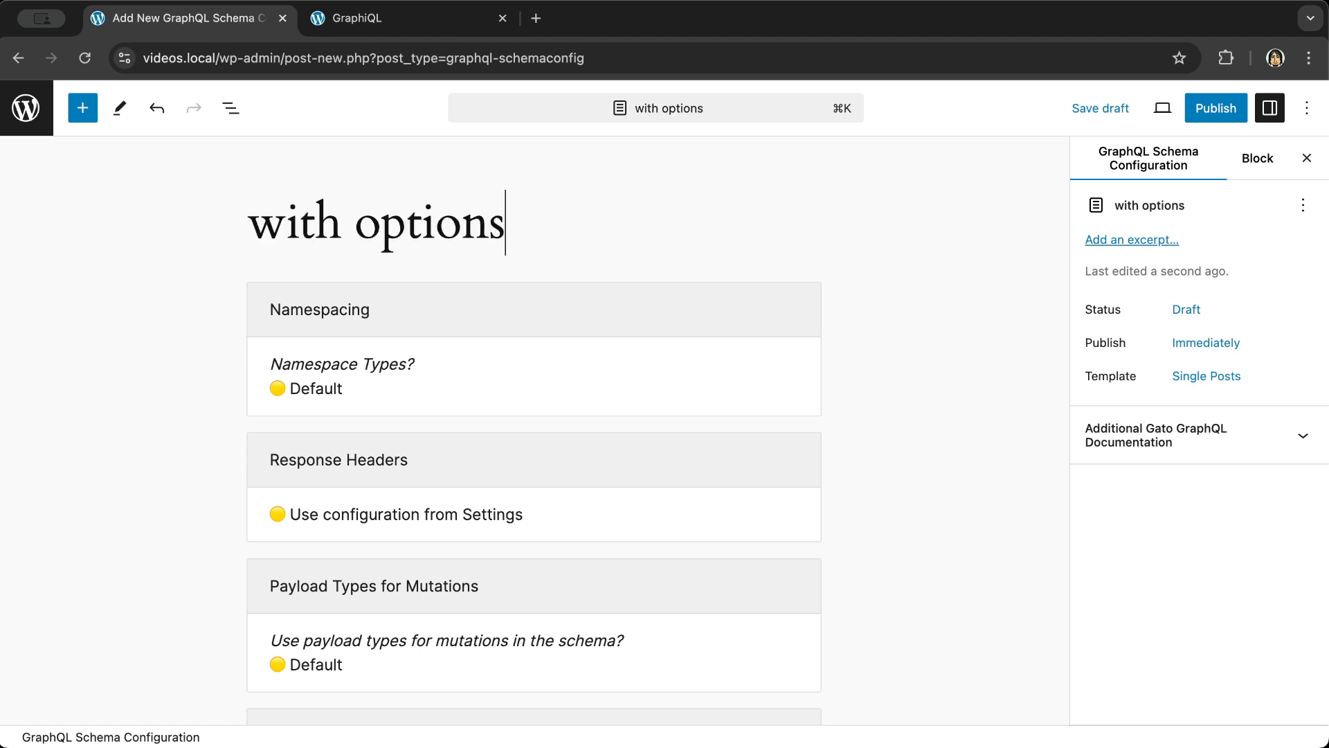
key("Home")
key("shift+Right")
type("W")
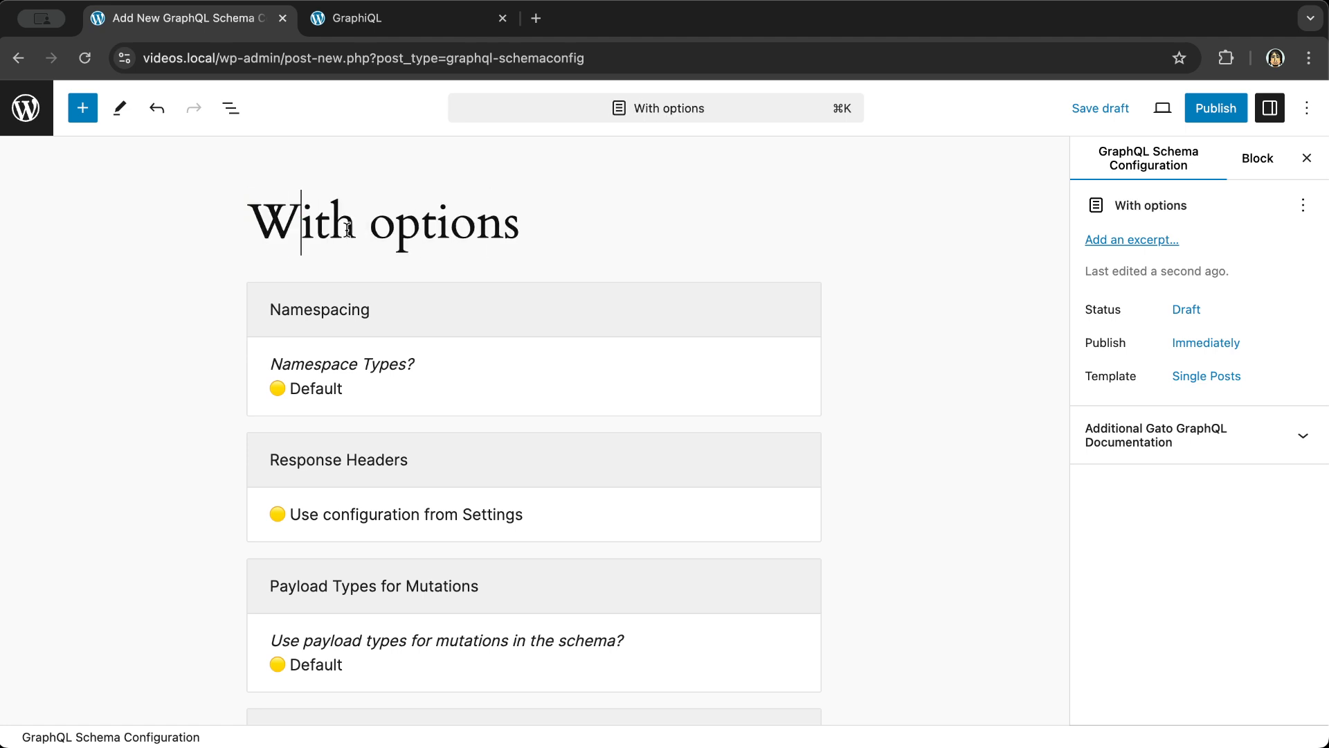
left_click(1218, 103)
left_click(1154, 115)
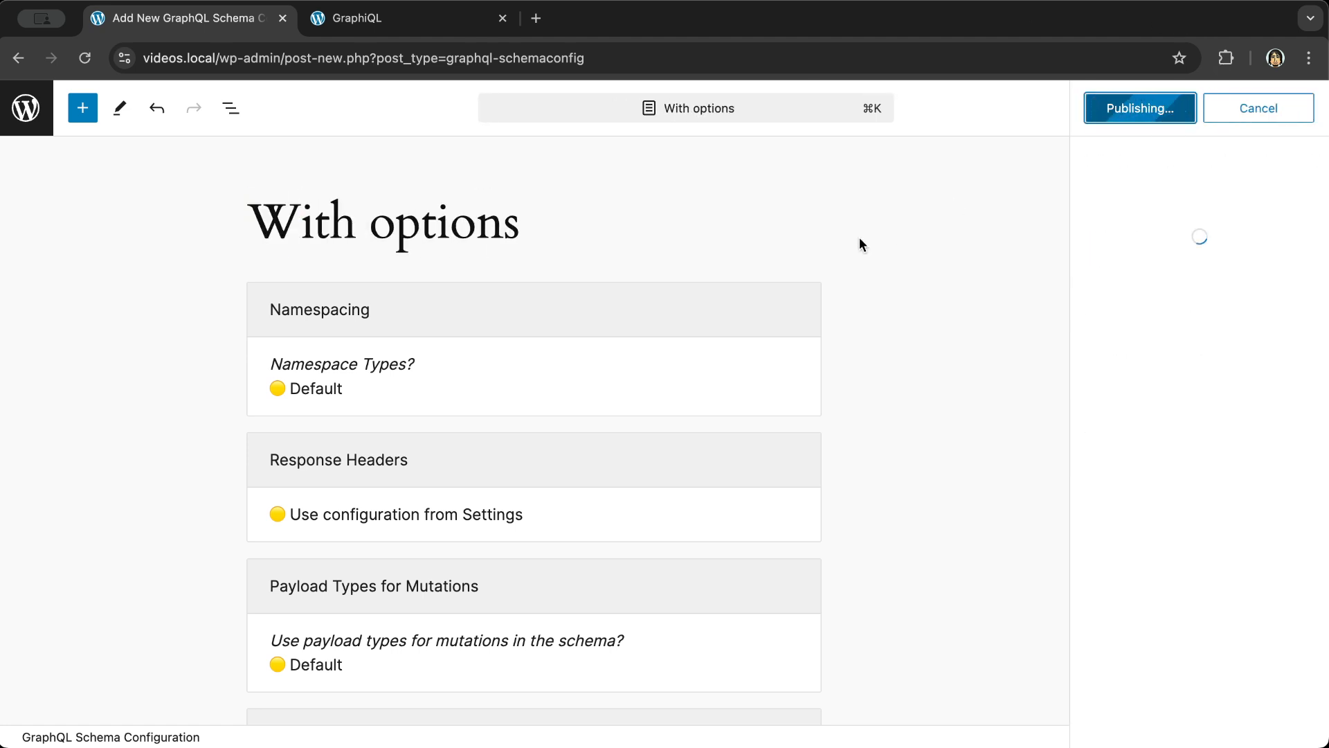
- Assign the 'With options' schema configuration to the Newsletter endpoint and save it
left_click(30, 122)
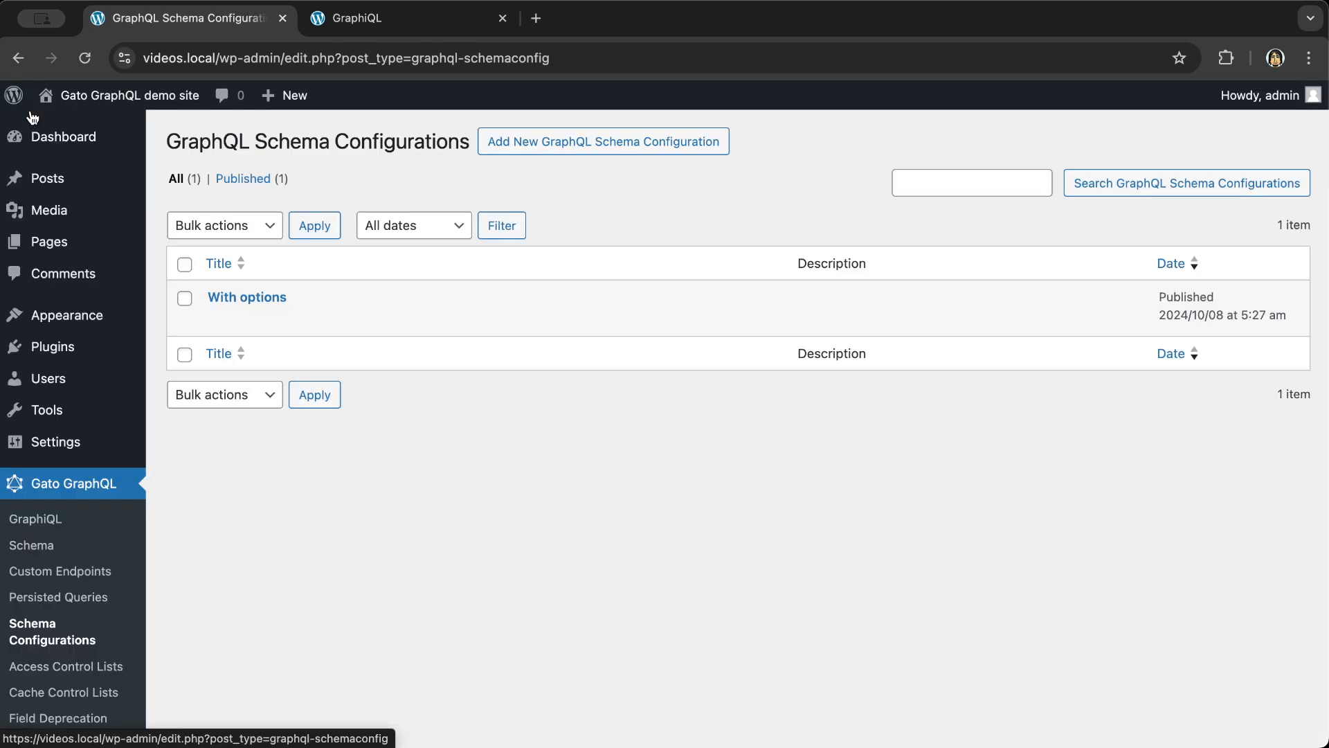
left_click(61, 572)
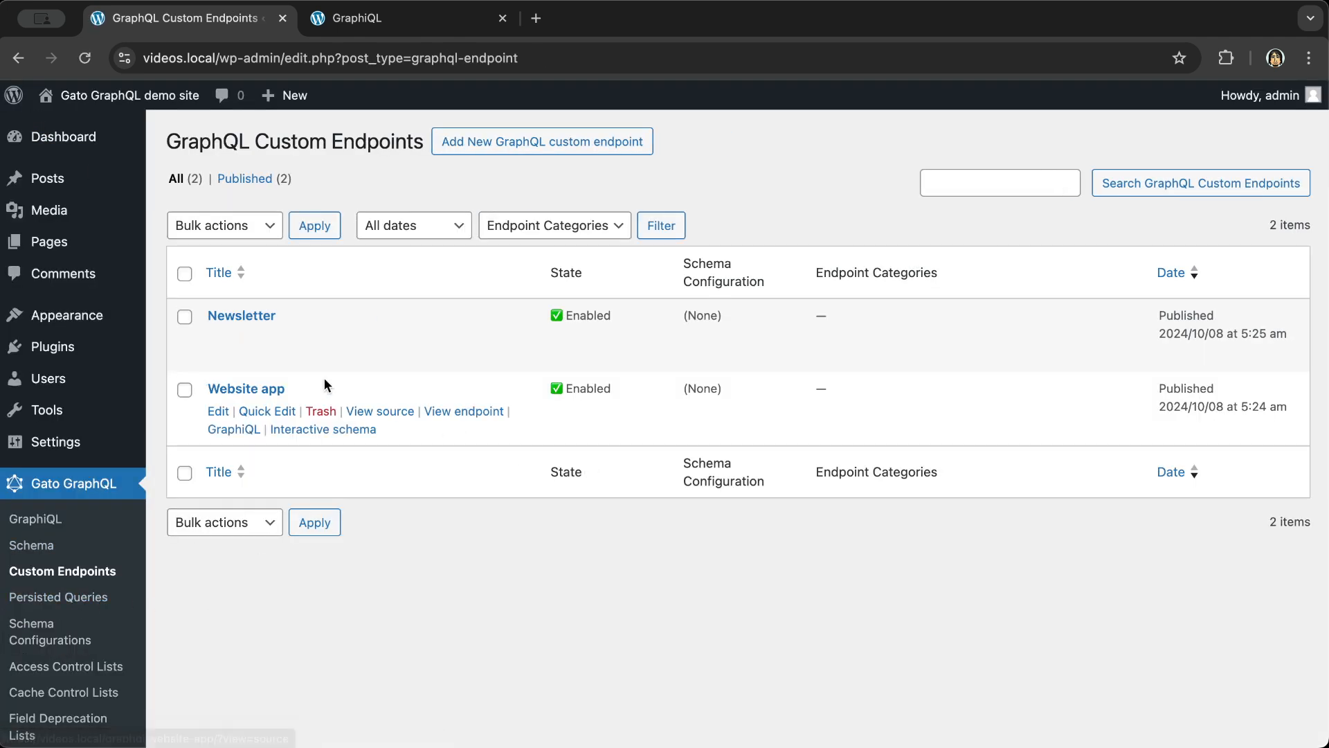
left_click(244, 317)
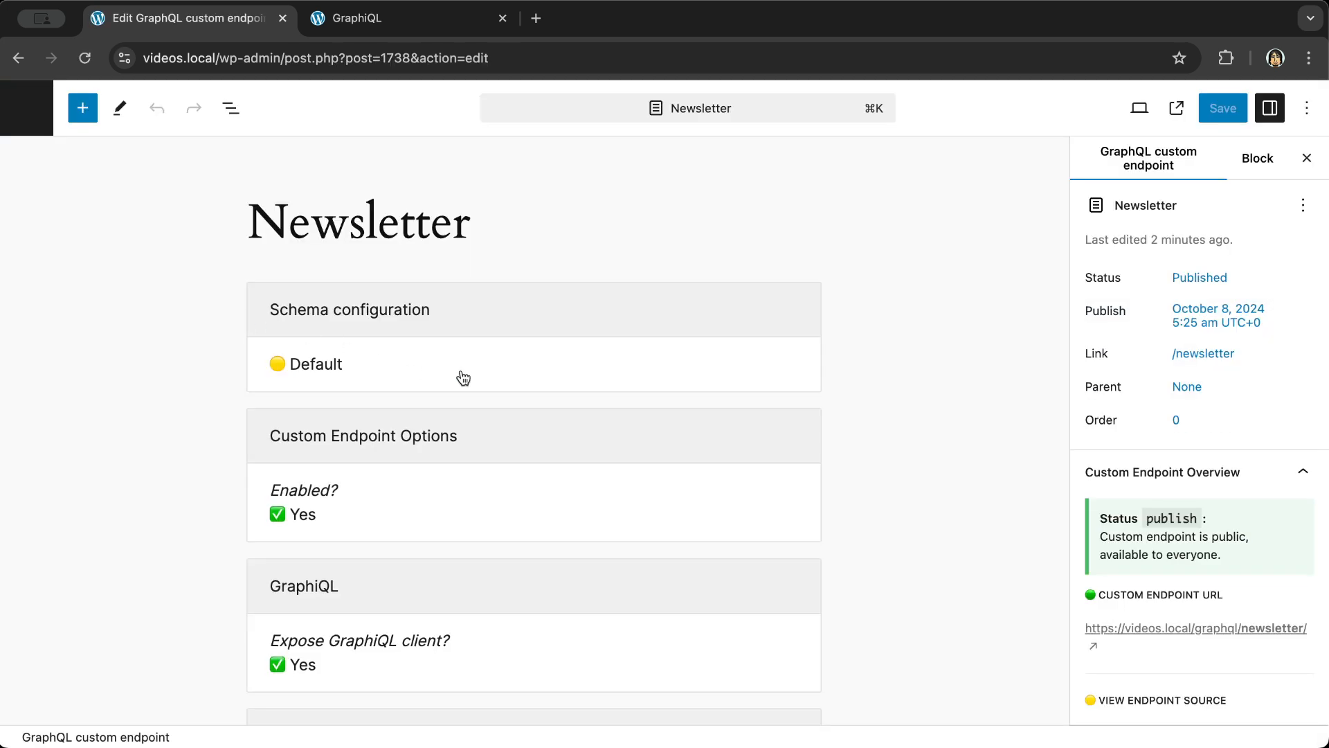
left_click(462, 376)
left_click(455, 367)
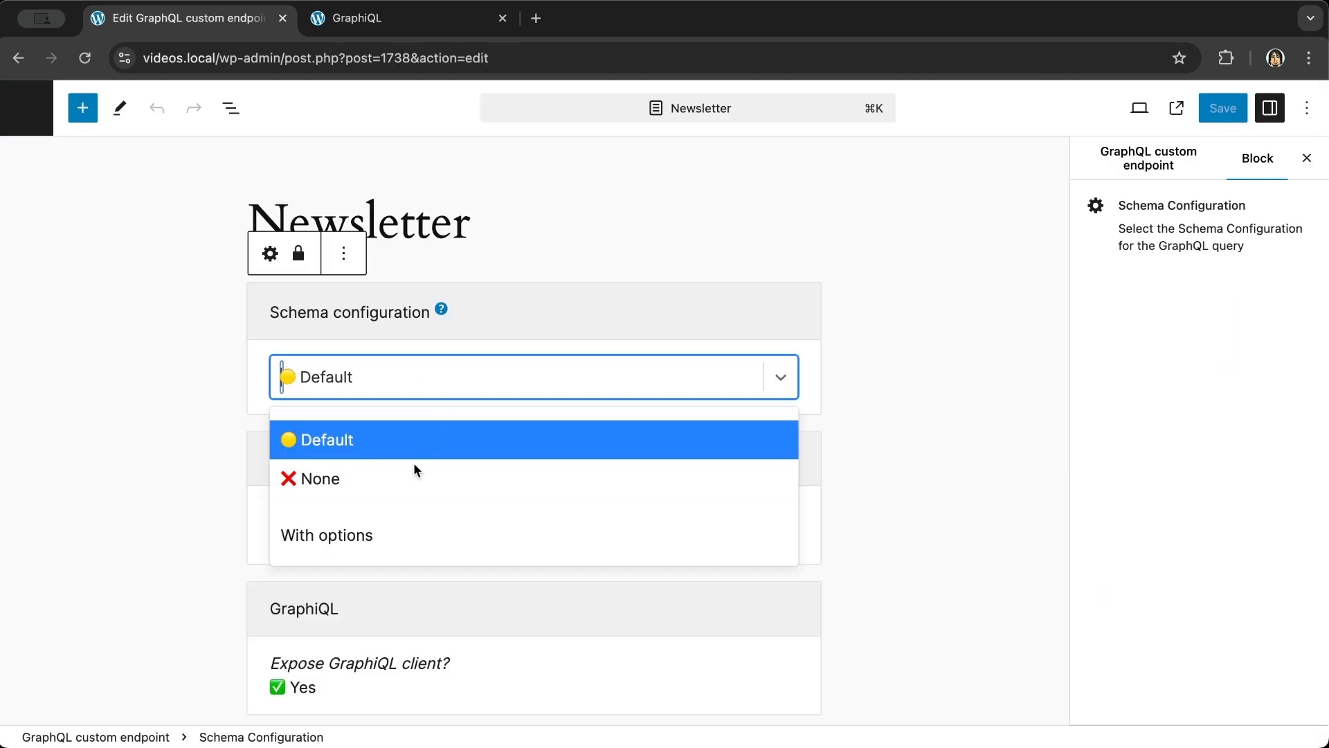
left_click(398, 533)
left_click(1222, 108)
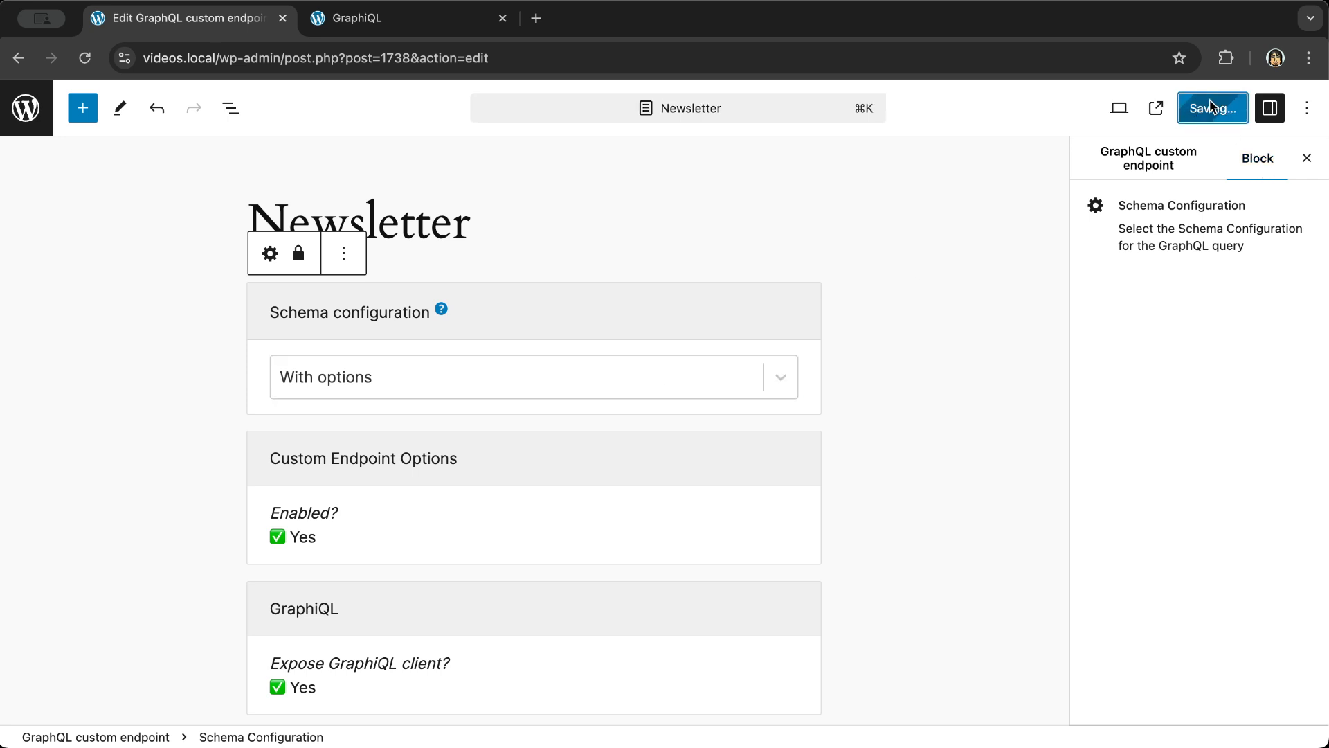
left_click(374, 21)
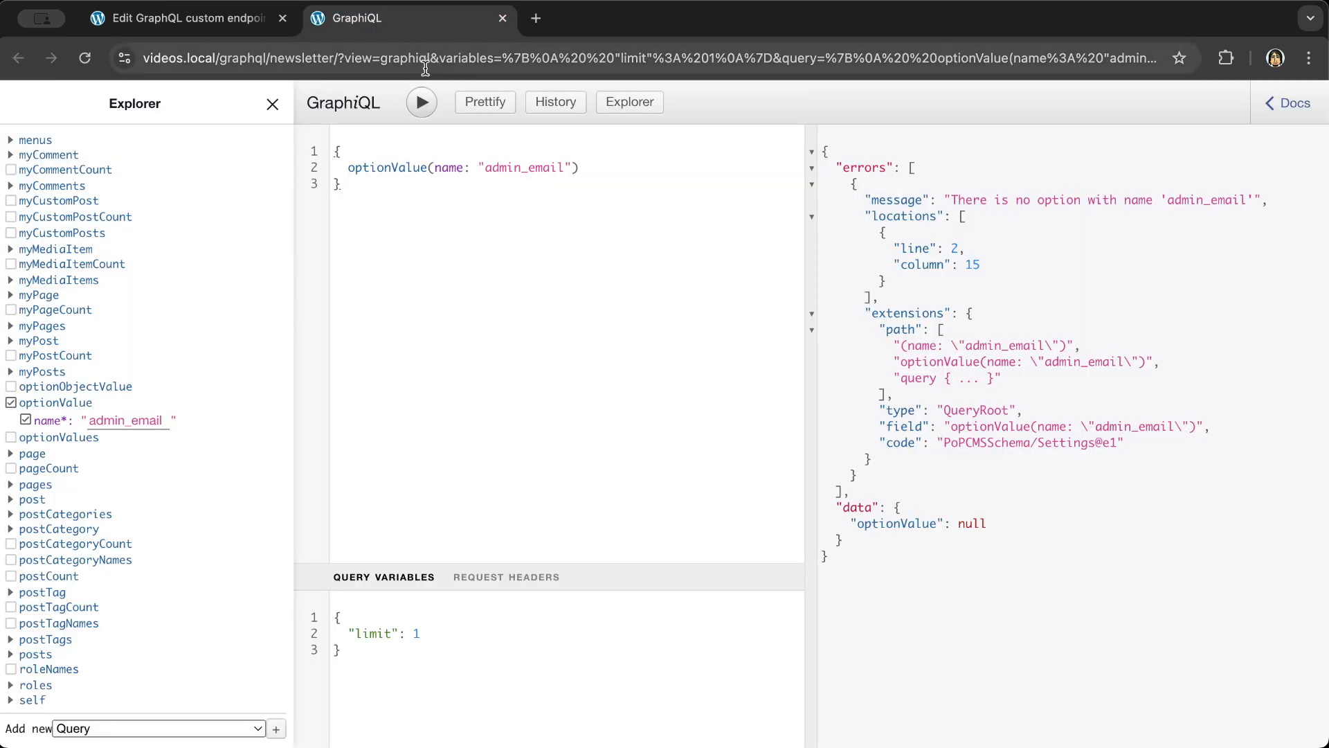
- Rerun the admin_email query, now returning the value, then close the GraphiQL tab
left_click(422, 108)
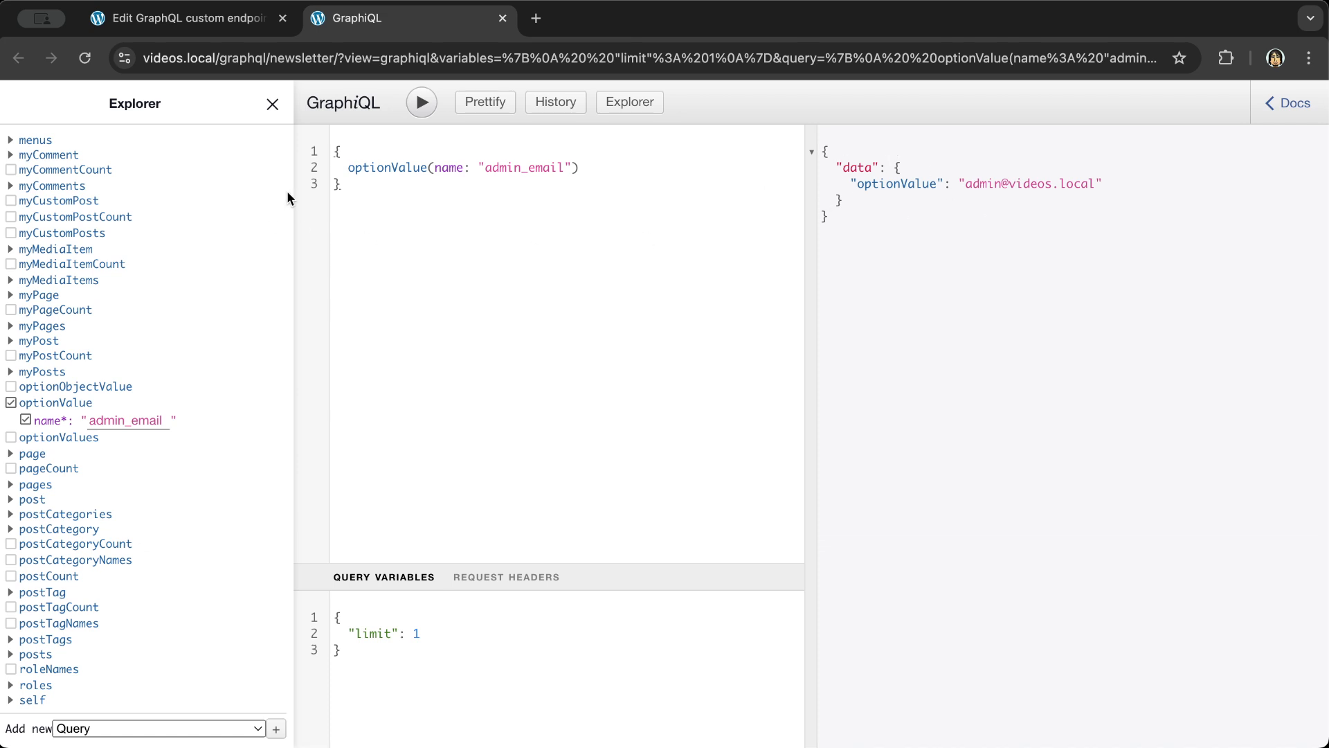
left_click(502, 21)
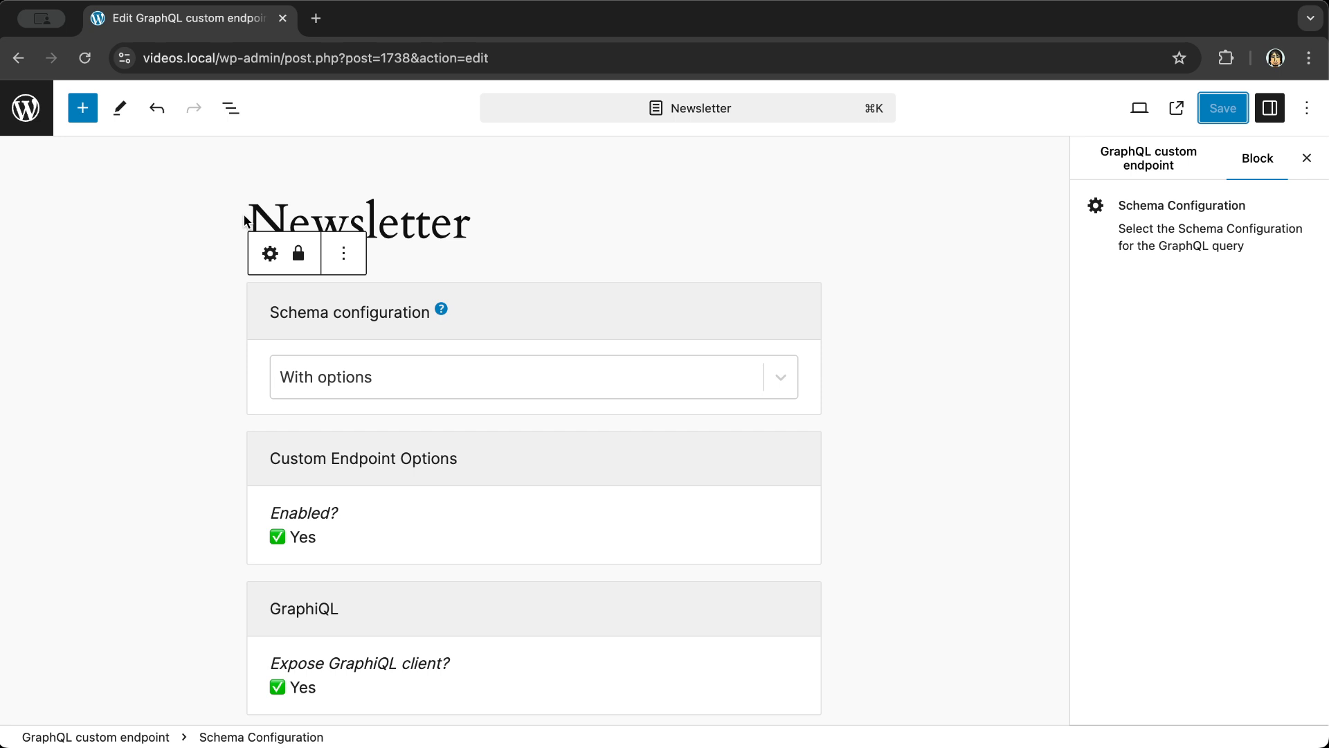
- Create and publish an 'Apps' custom endpoint using the 'With options' schema configuration
left_click(34, 116)
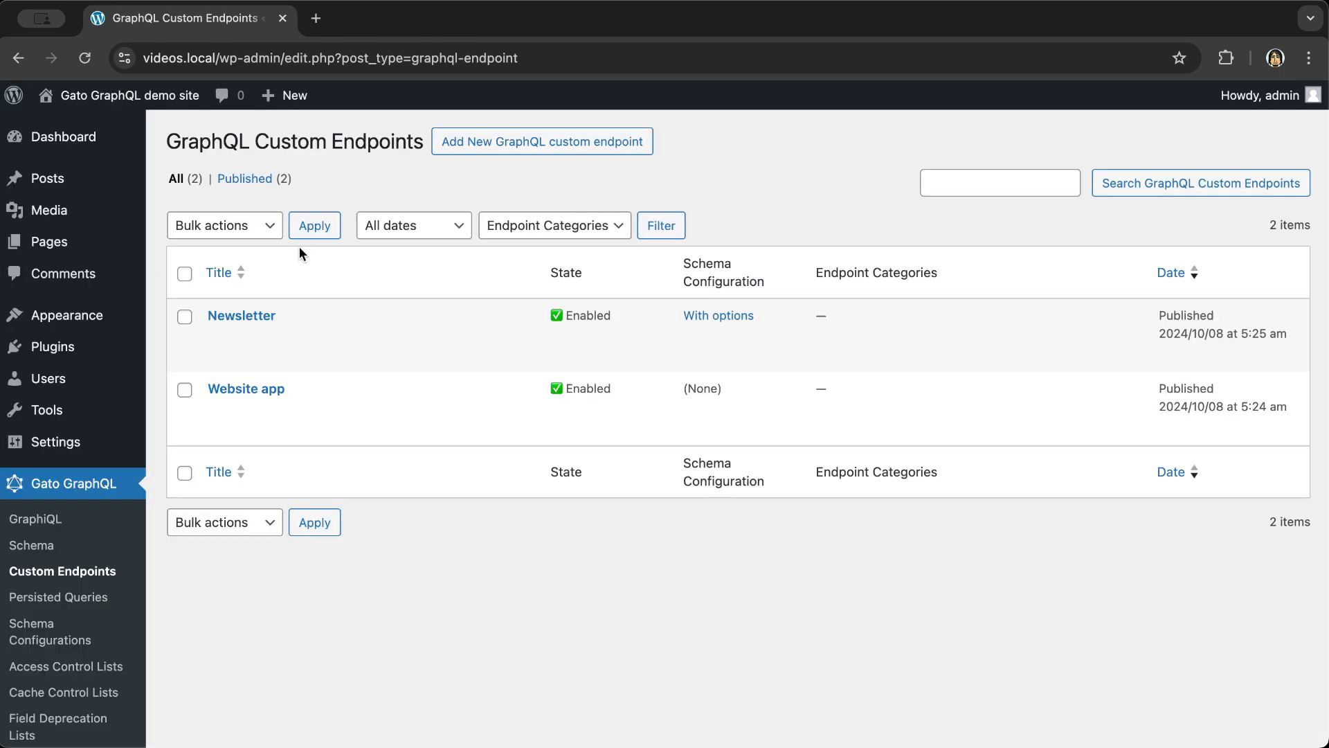
left_click(558, 148)
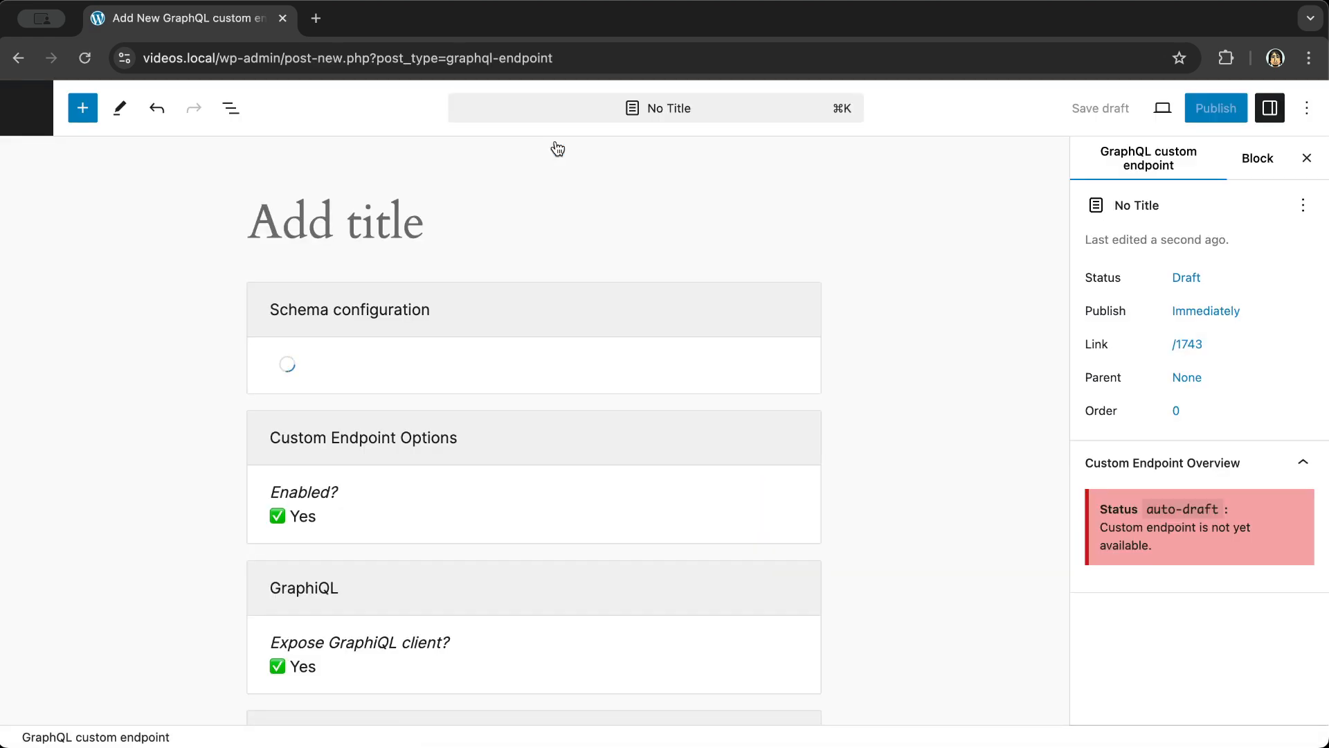
type("Apps")
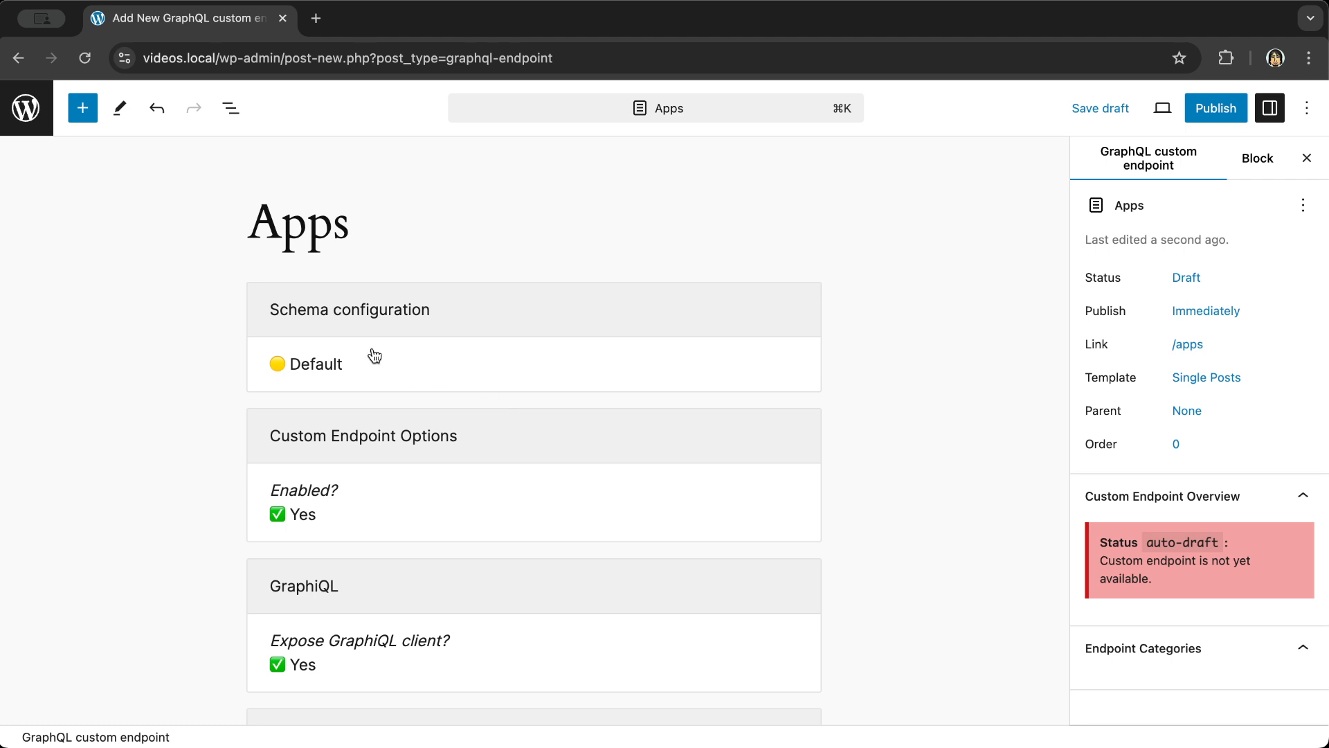
left_click(353, 374)
left_click(349, 378)
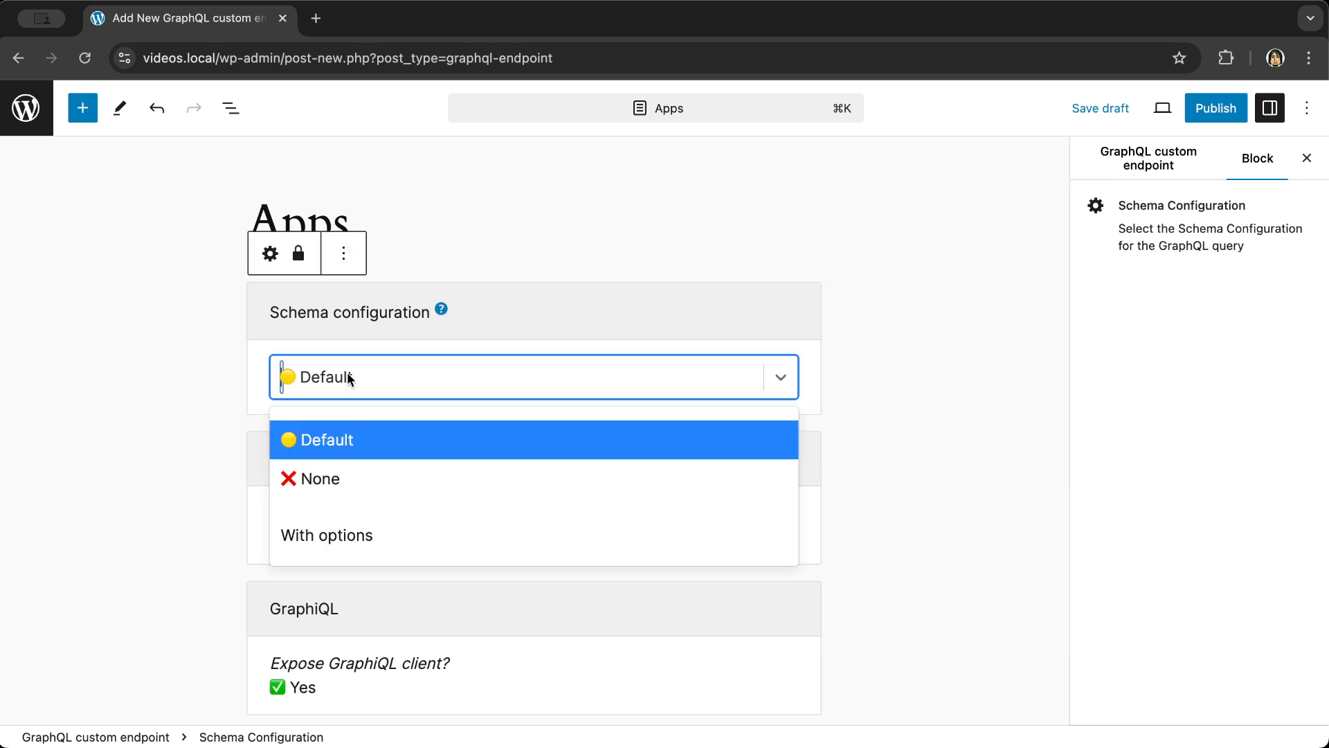
left_click(339, 538)
left_click(971, 275)
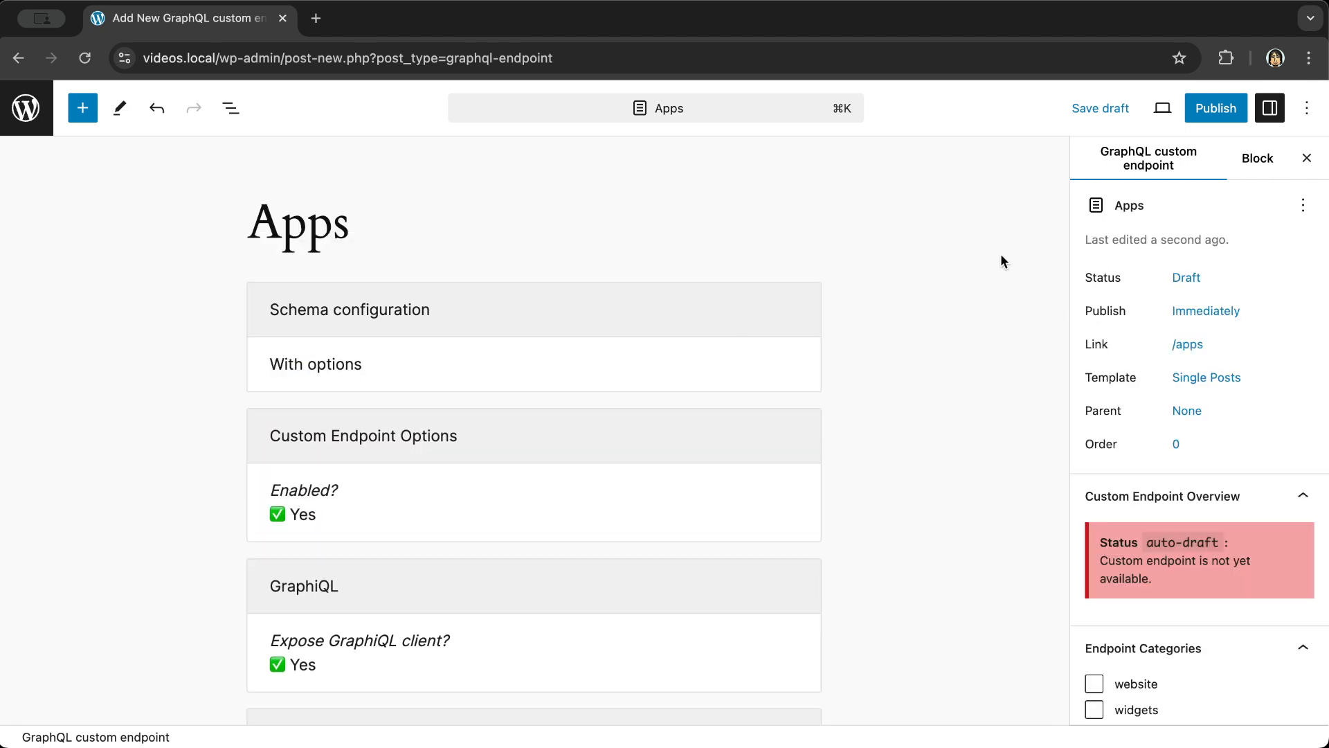
left_click(1224, 119)
left_click(1142, 110)
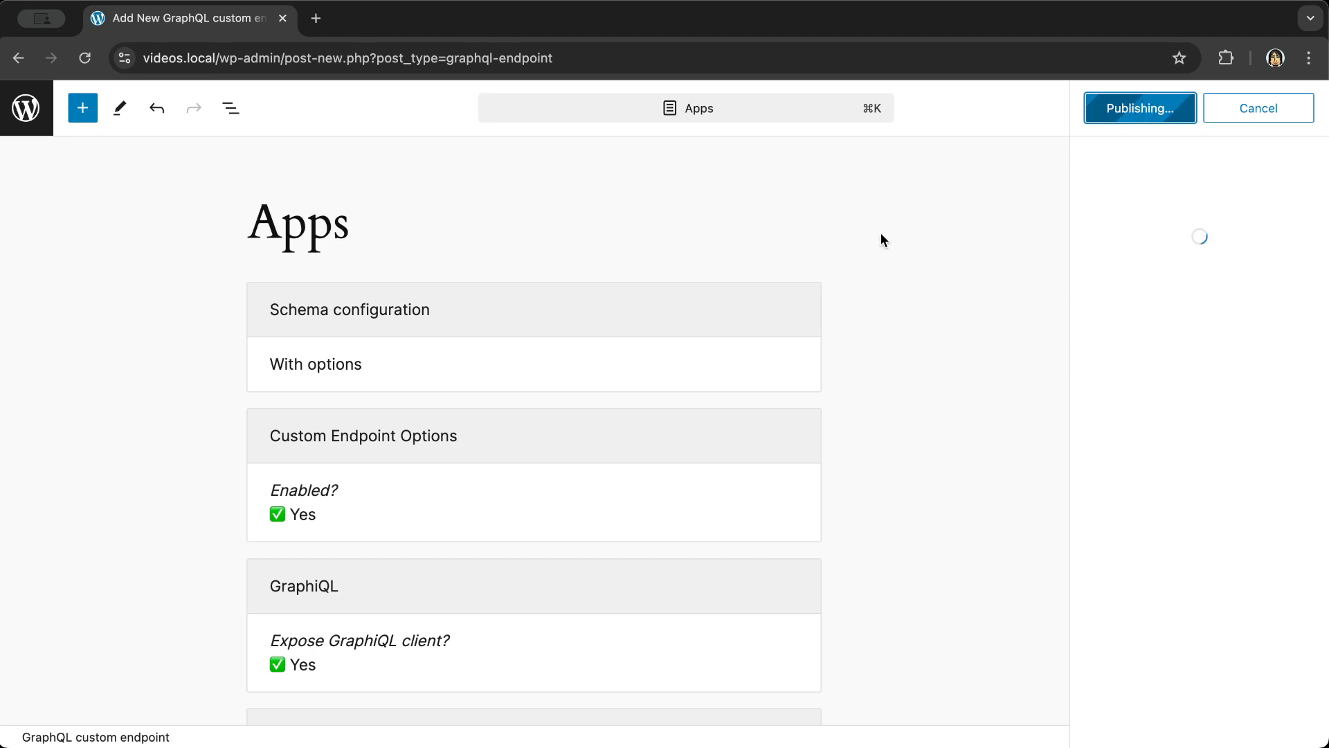
left_click(26, 108)
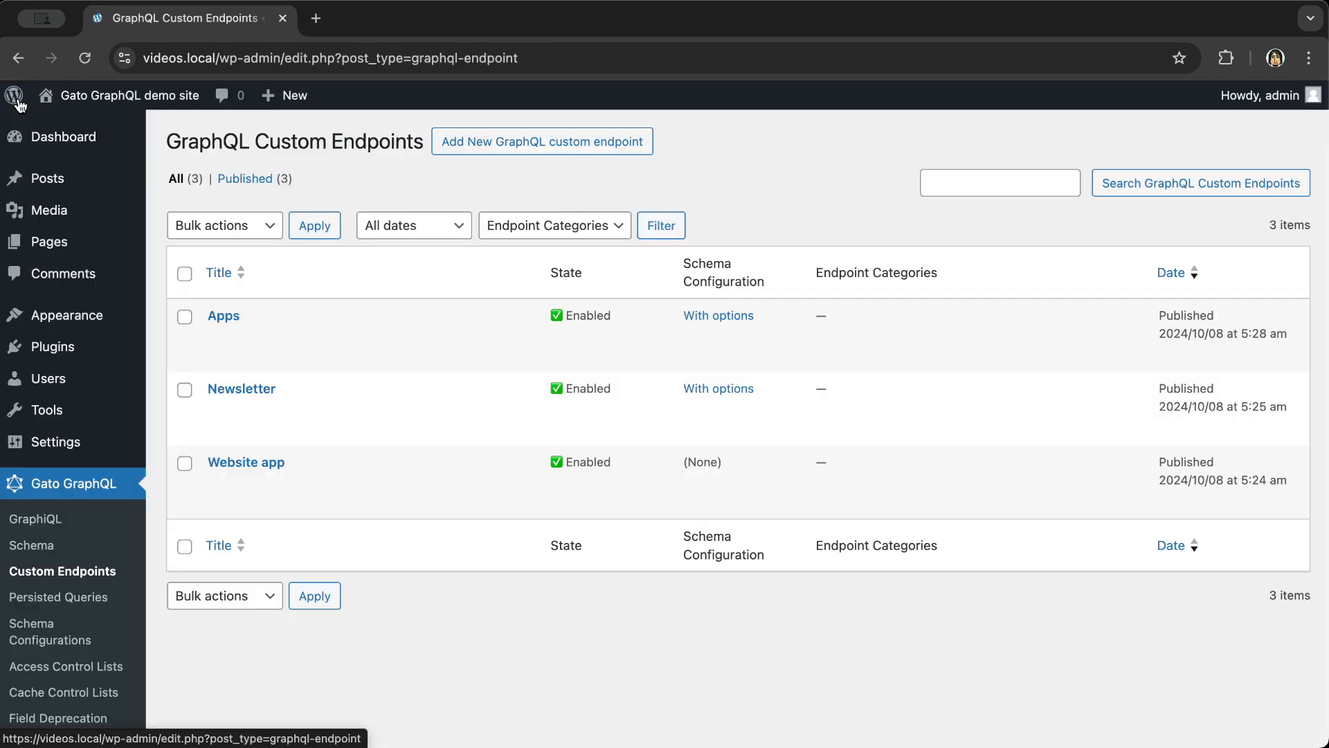
- Make Apps the parent of the Newsletter endpoint and save it
left_click(241, 389)
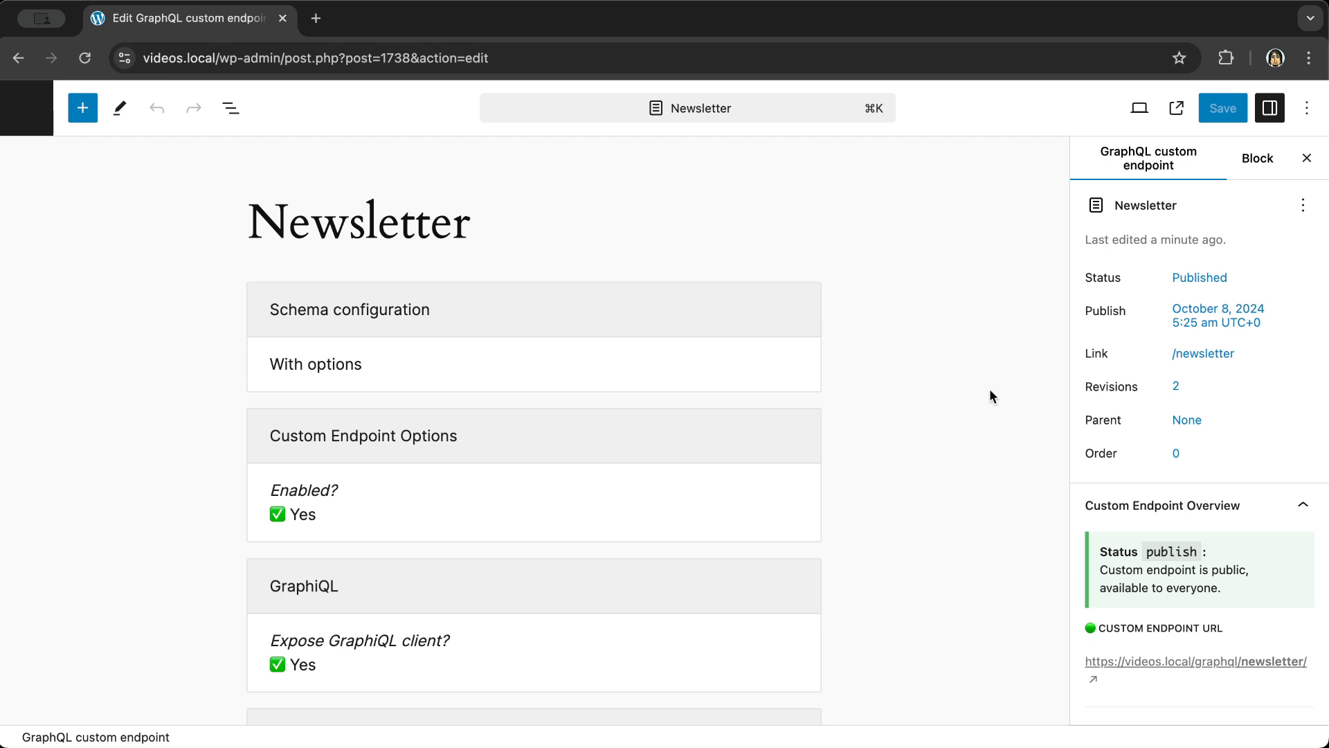
left_click(1188, 453)
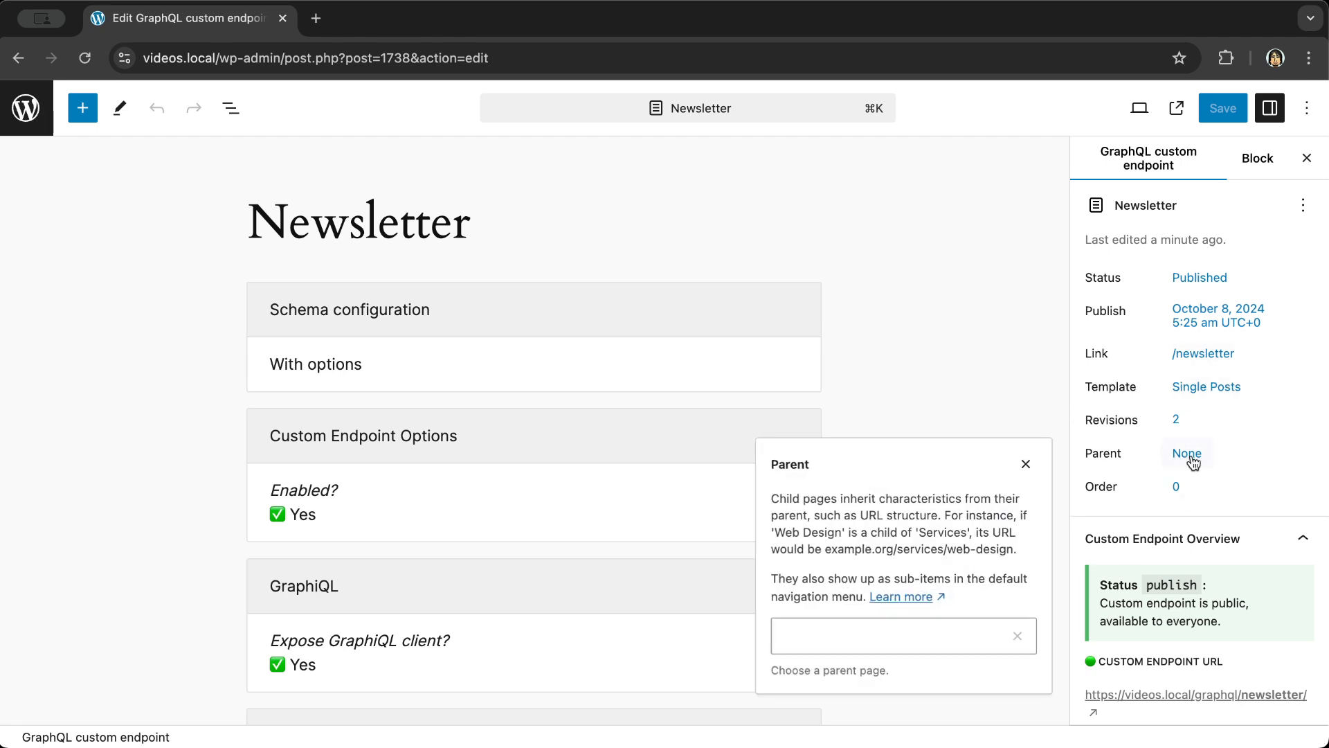
left_click(877, 627)
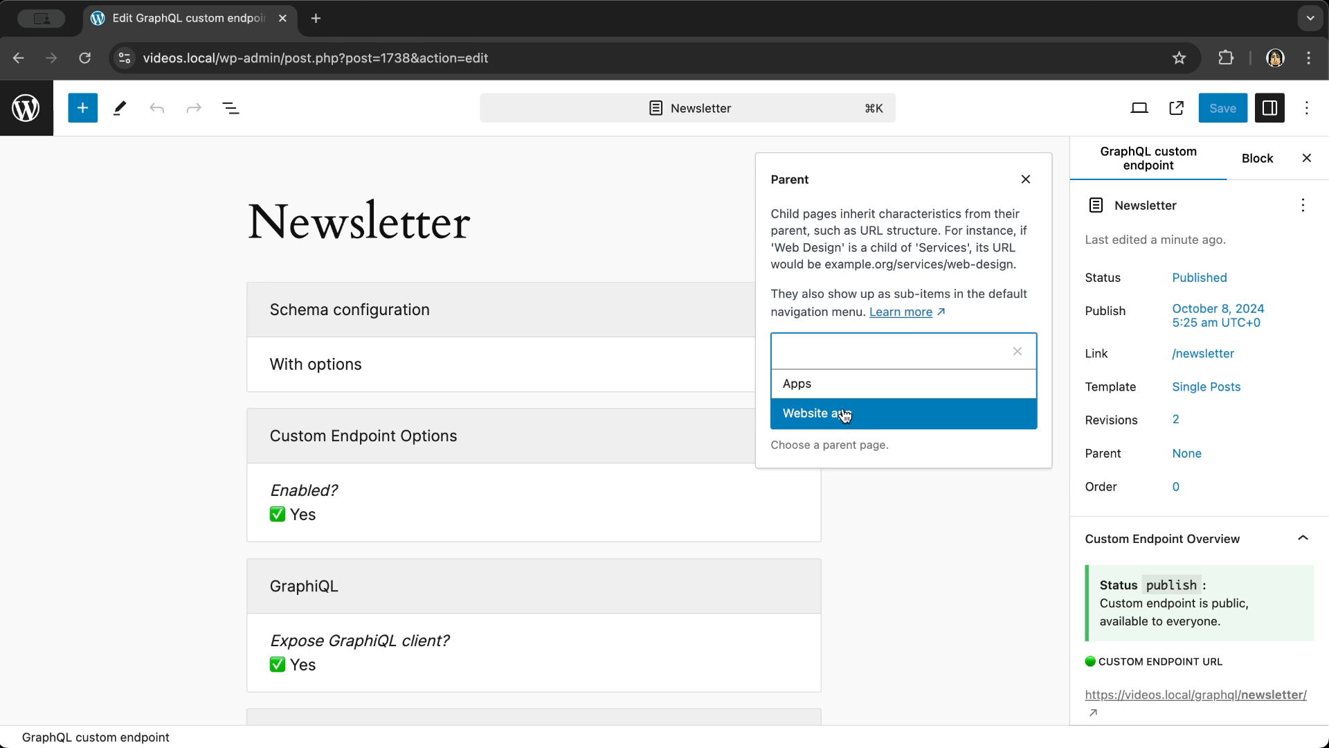
left_click(831, 380)
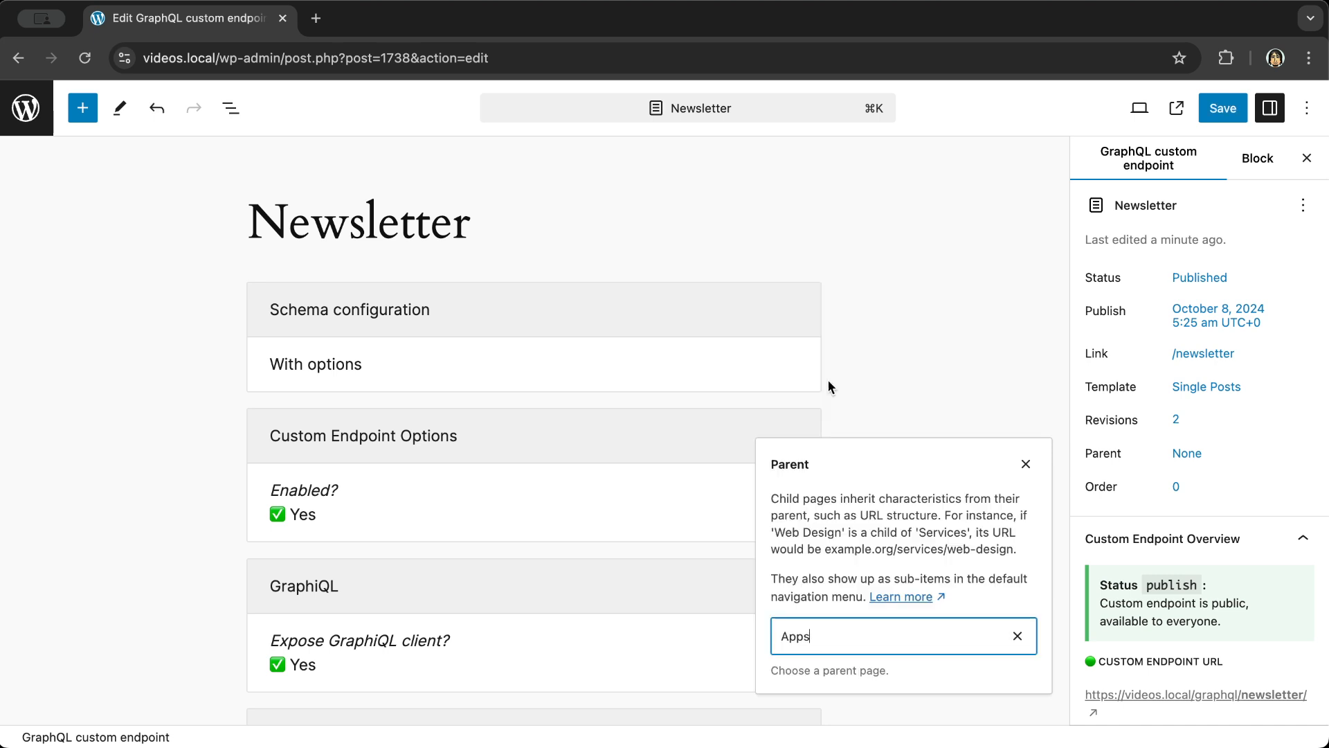
left_click(994, 372)
left_click(1223, 108)
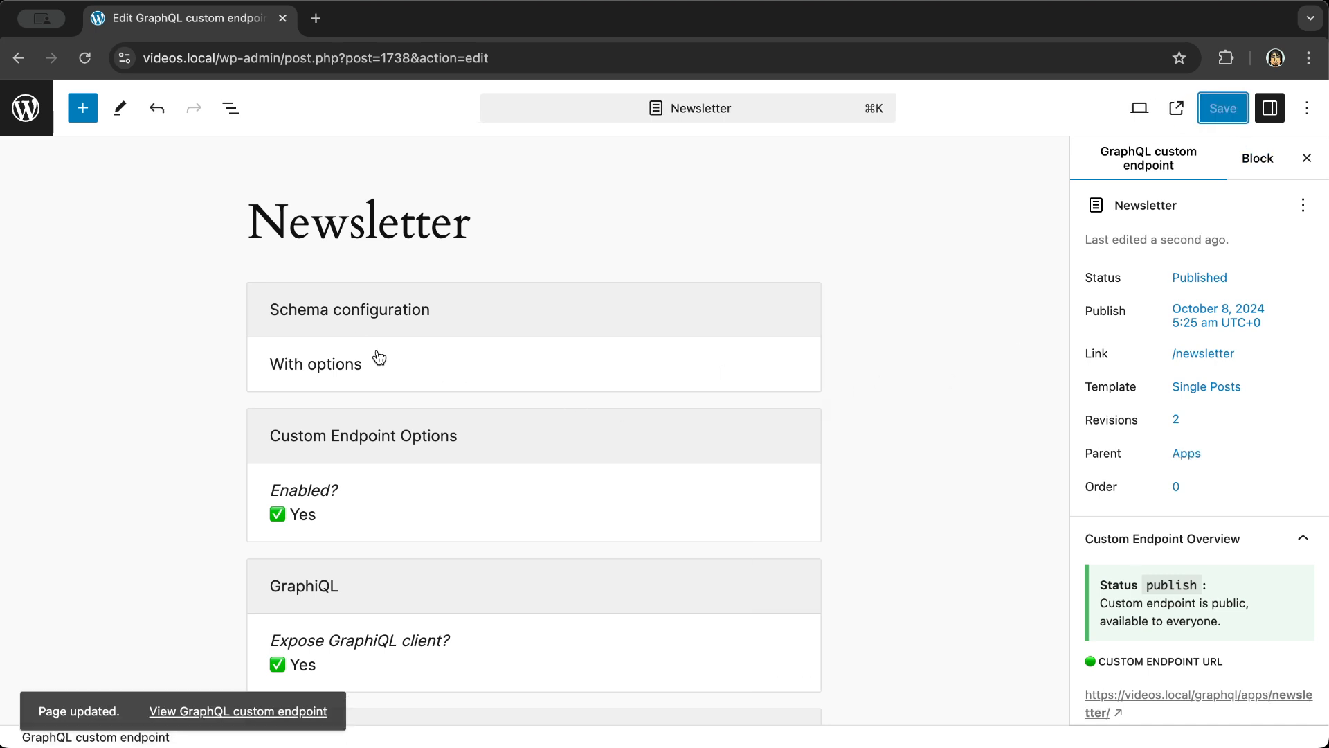
- Set Newsletter's schema configuration to 'Inherit from parent' and save
left_click(389, 375)
left_click(334, 378)
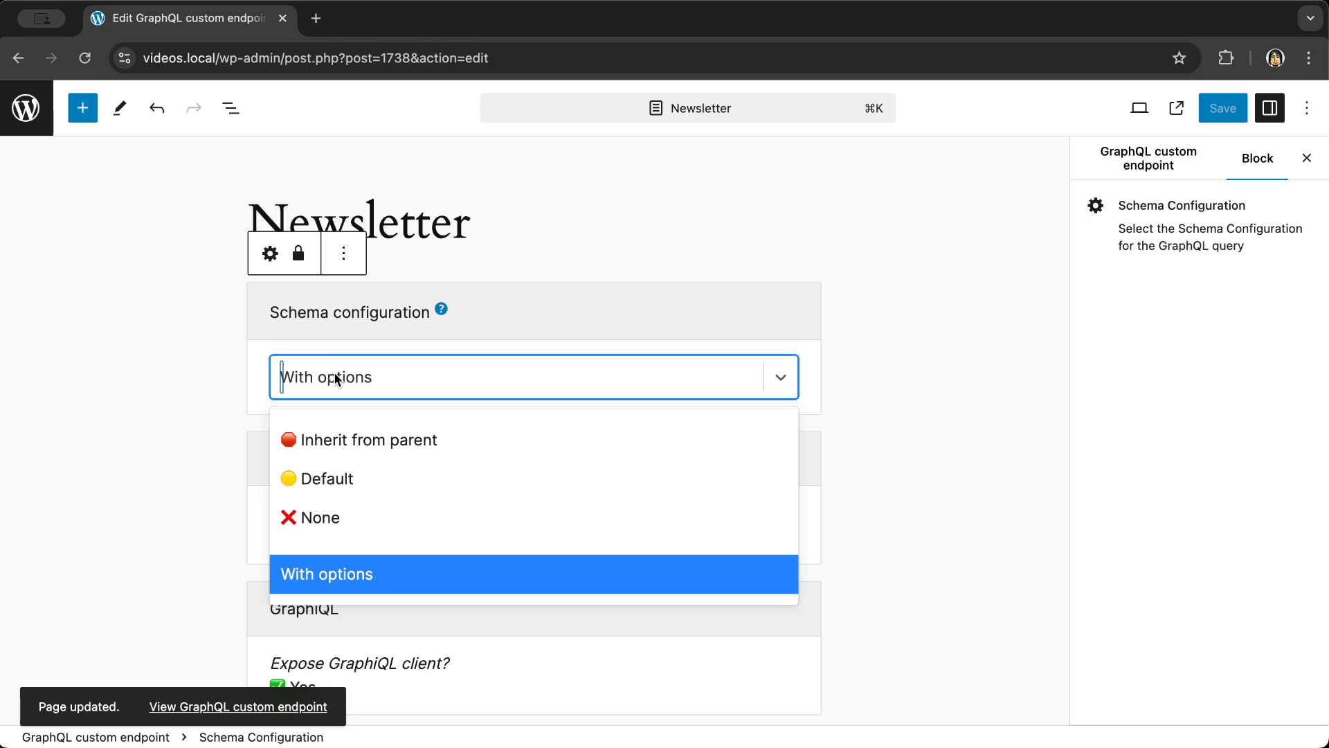
left_click(421, 438)
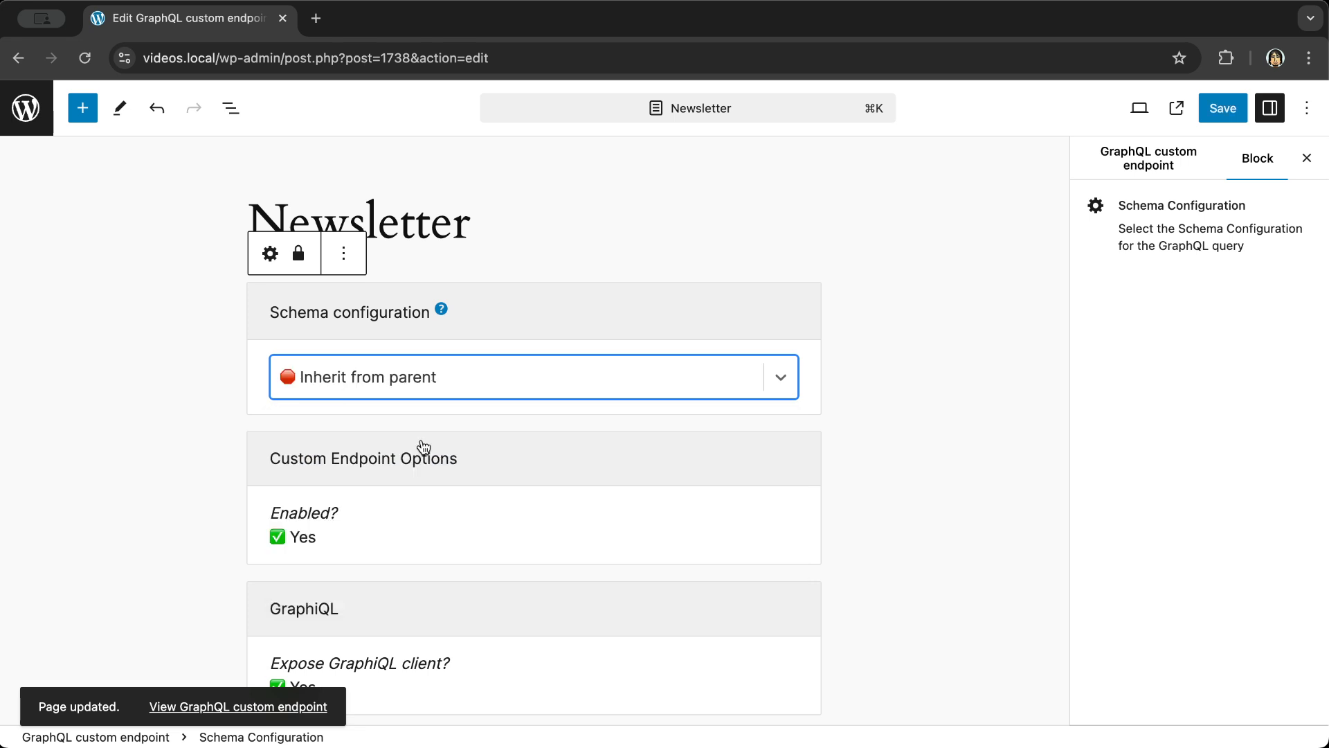
left_click(1223, 110)
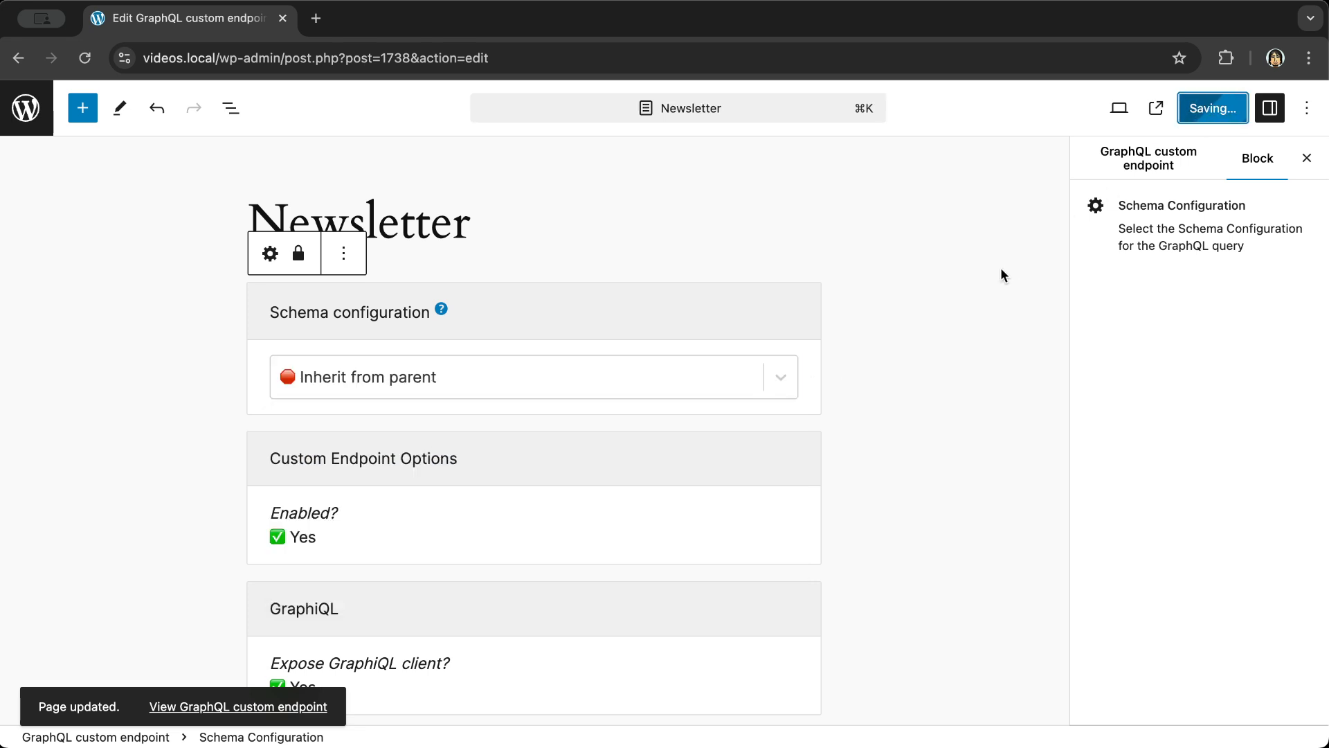
- Open the Newsletter endpoint's GraphiQL client in a new tab
left_click(1148, 157)
scroll(1173, 428, "down", 5)
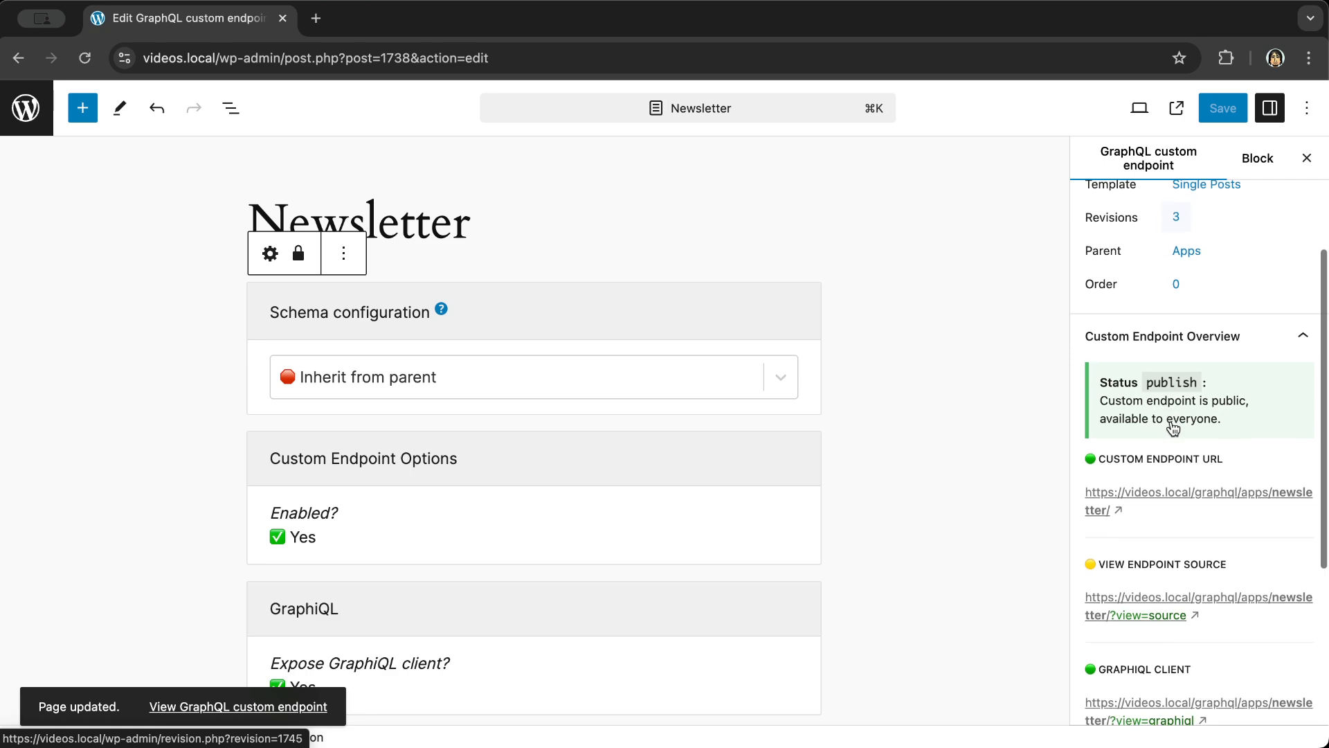
left_click(1162, 548)
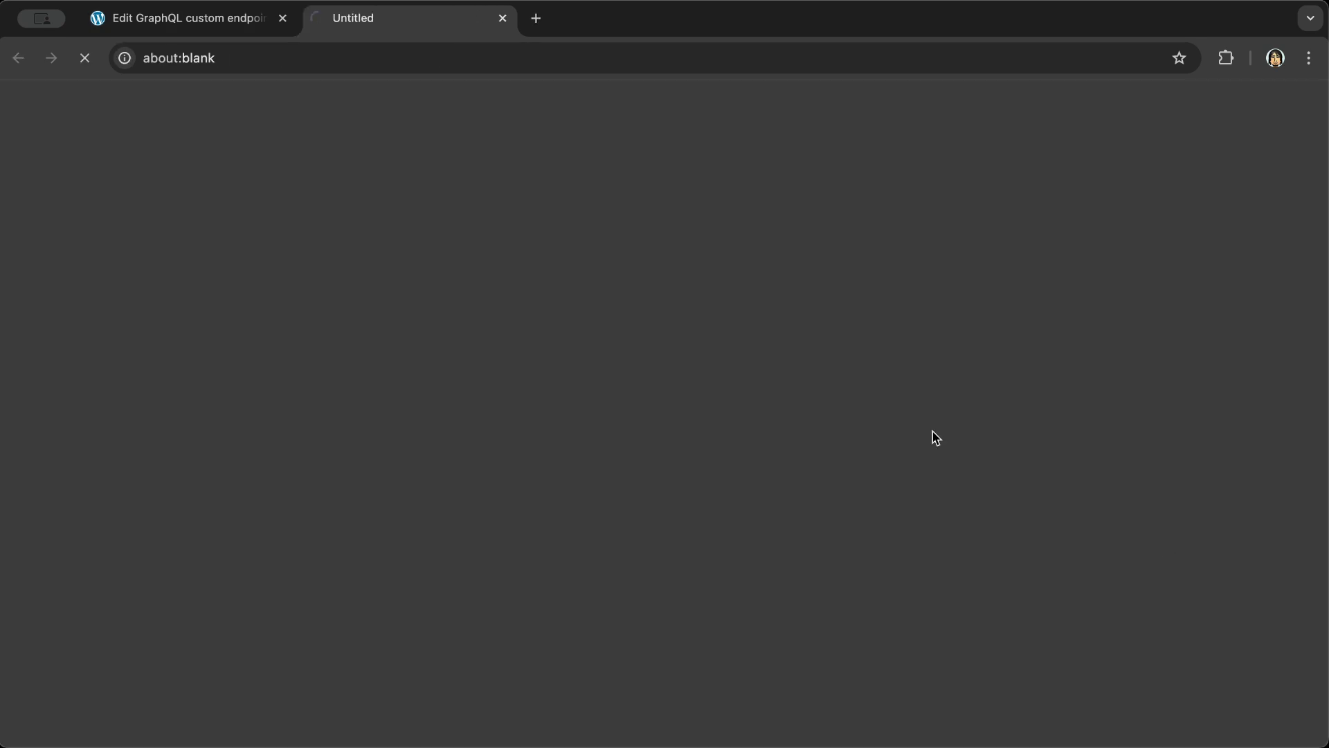
- Rerun the admin_email optionValue query from History on /graphql/apps/newsletter/, then return to the endpoints list
left_click(551, 102)
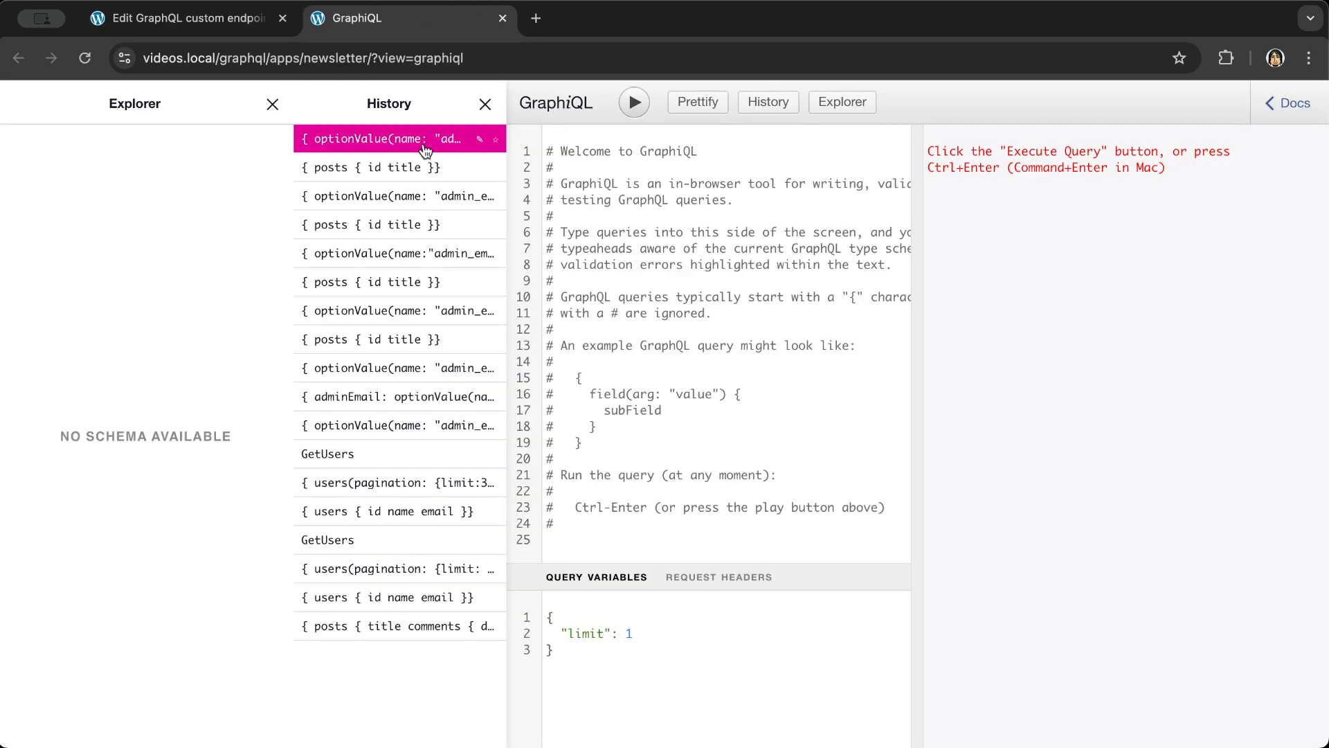
left_click(416, 139)
left_click(484, 105)
left_click(422, 103)
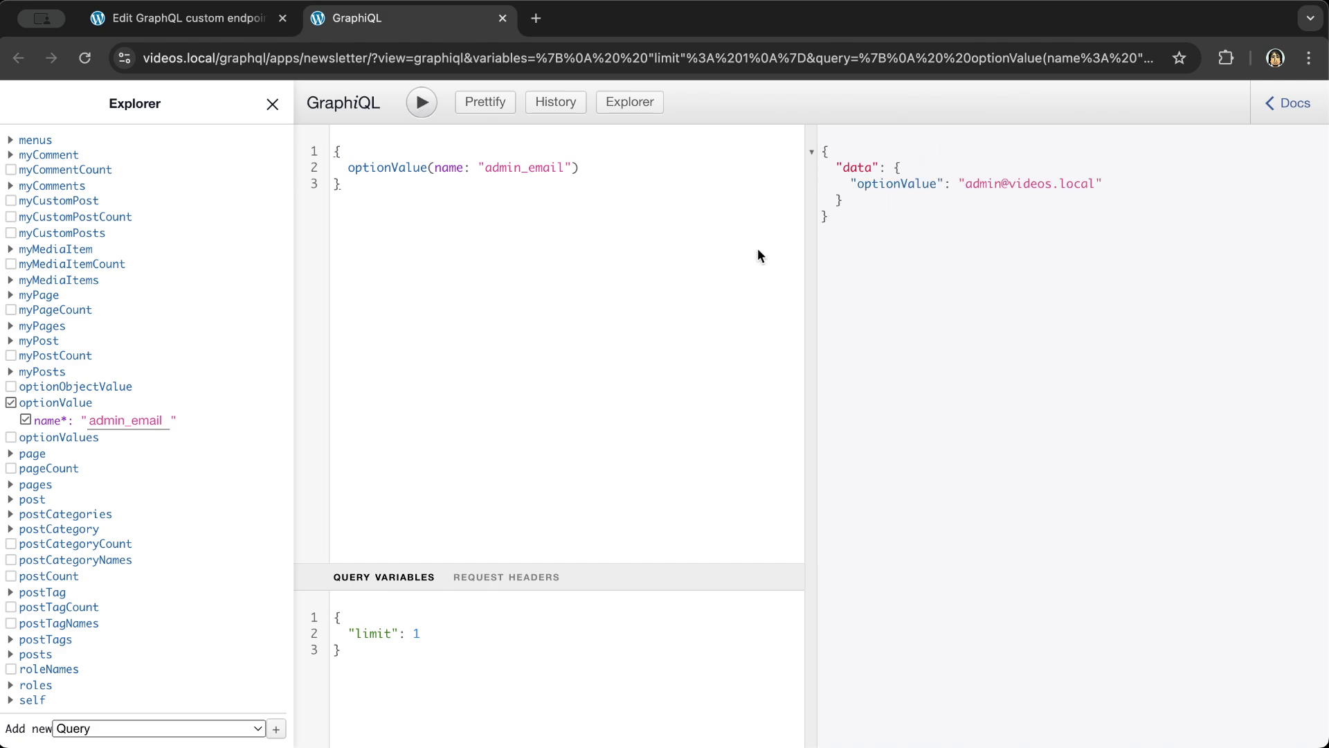
left_click(183, 18)
left_click(14, 110)
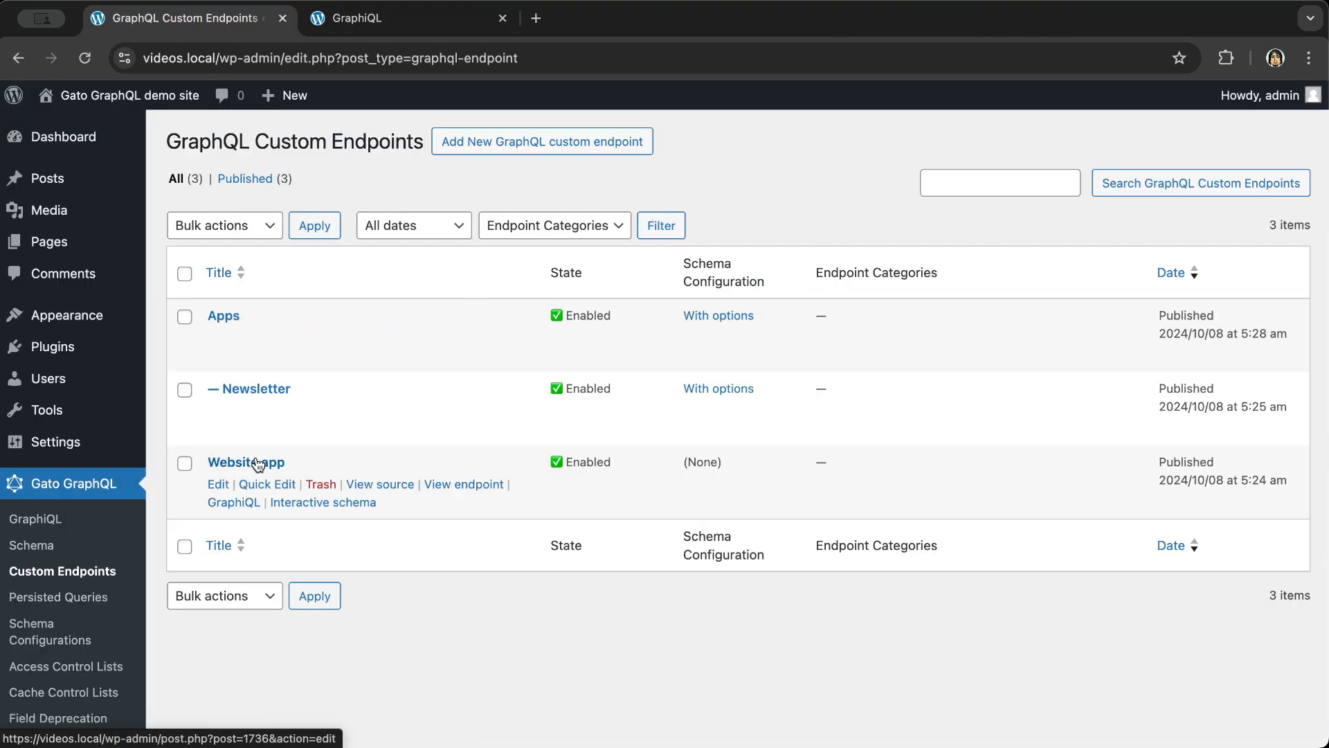
- Make Apps the parent of the Website app endpoint and save it
left_click(267, 470)
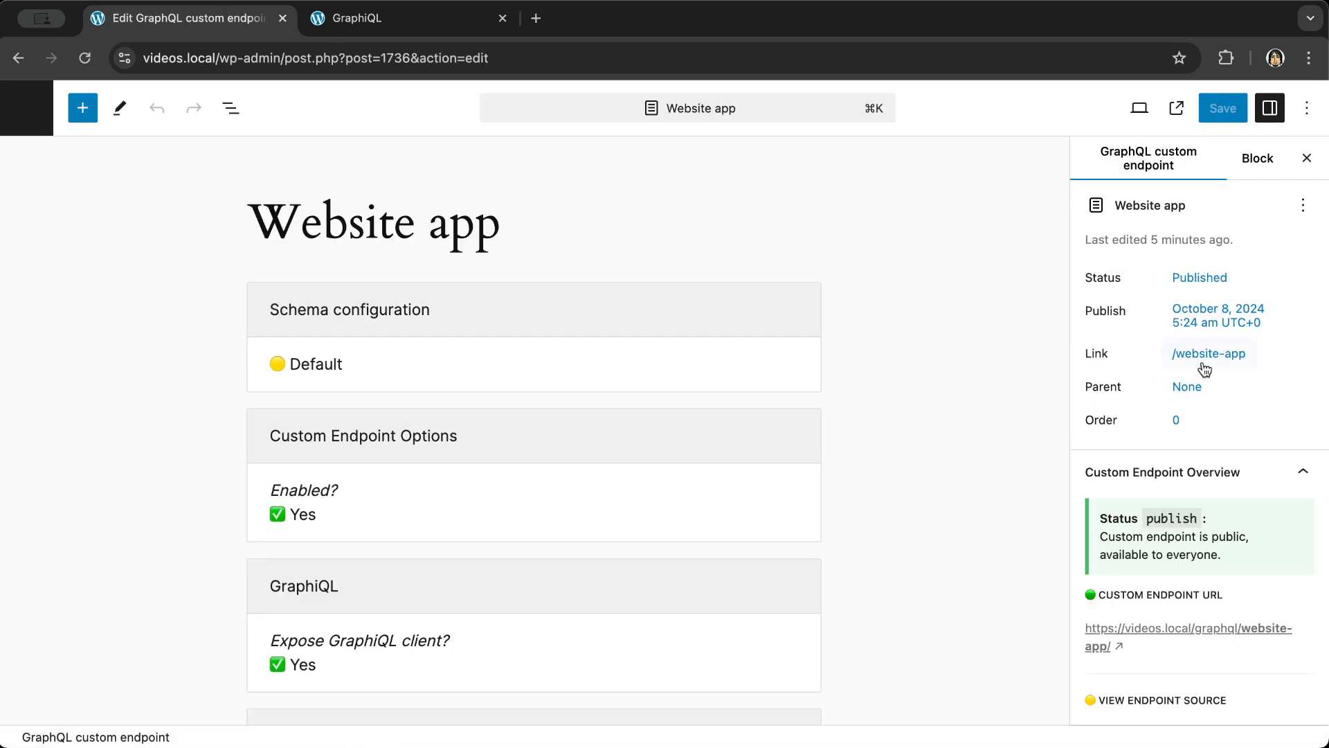
left_click(1189, 387)
left_click(875, 569)
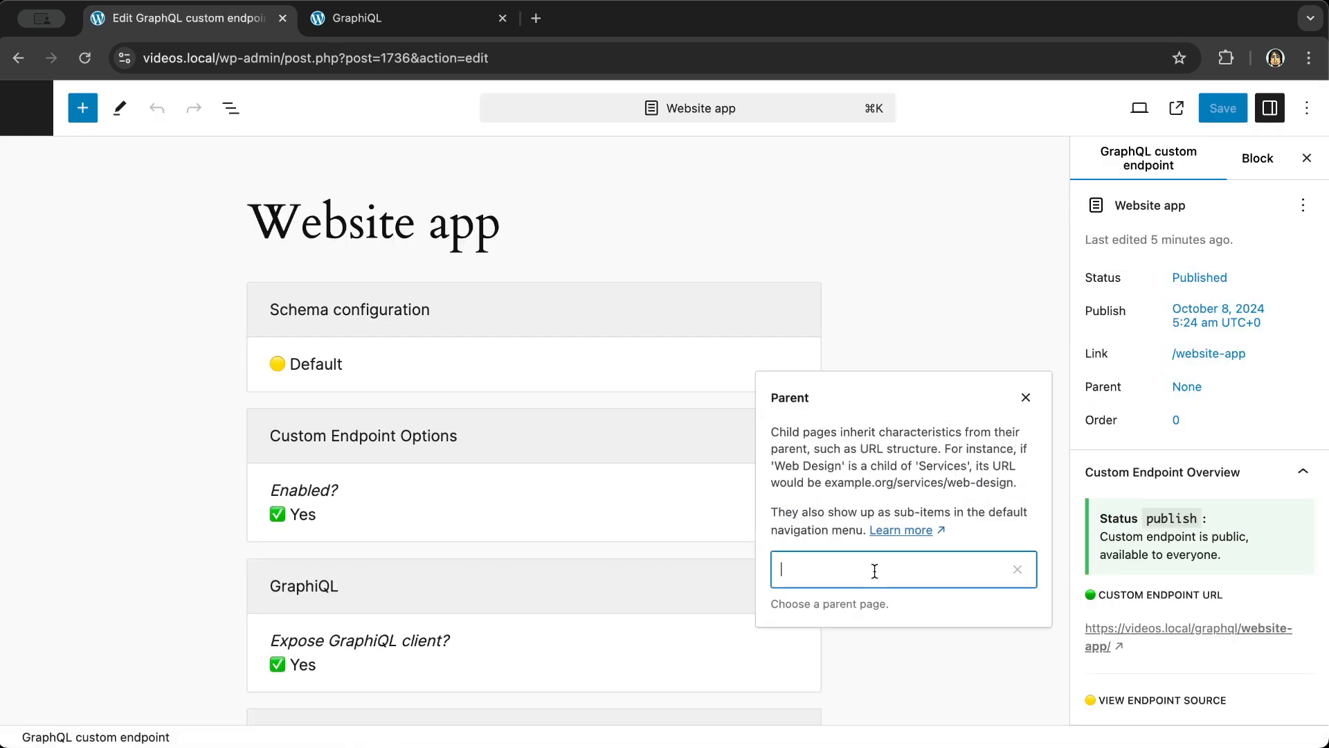
left_click(841, 642)
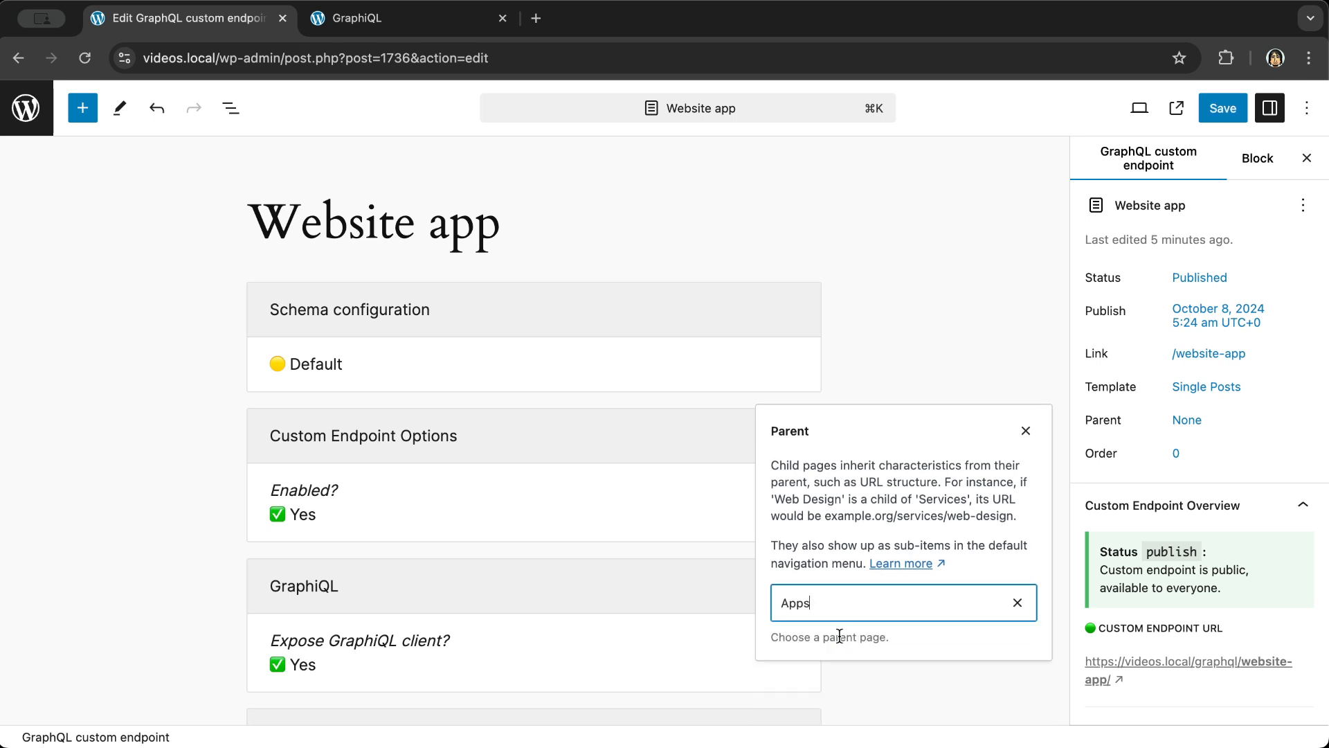
left_click(1052, 358)
left_click(1211, 111)
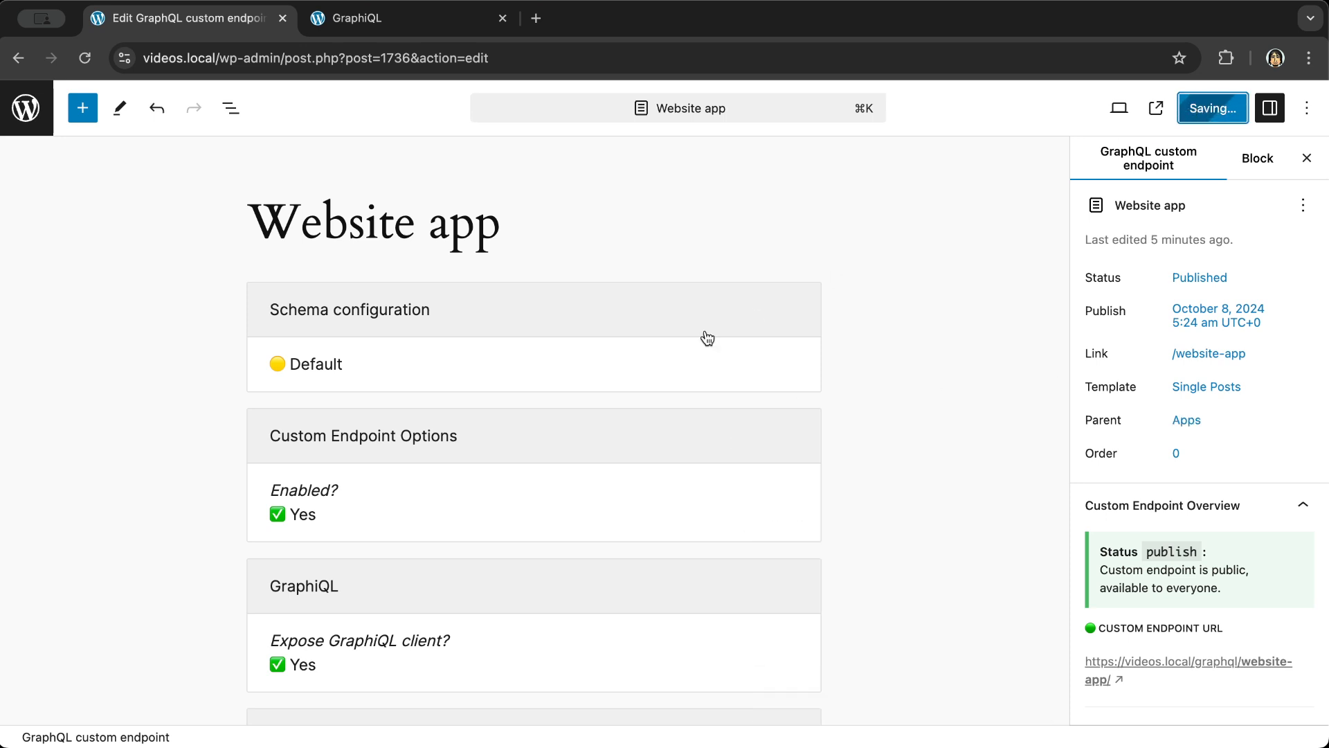
- Set Website app's schema configuration to 'Inherit from parent', save, and return to the list
left_click(620, 361)
left_click(501, 377)
left_click(429, 442)
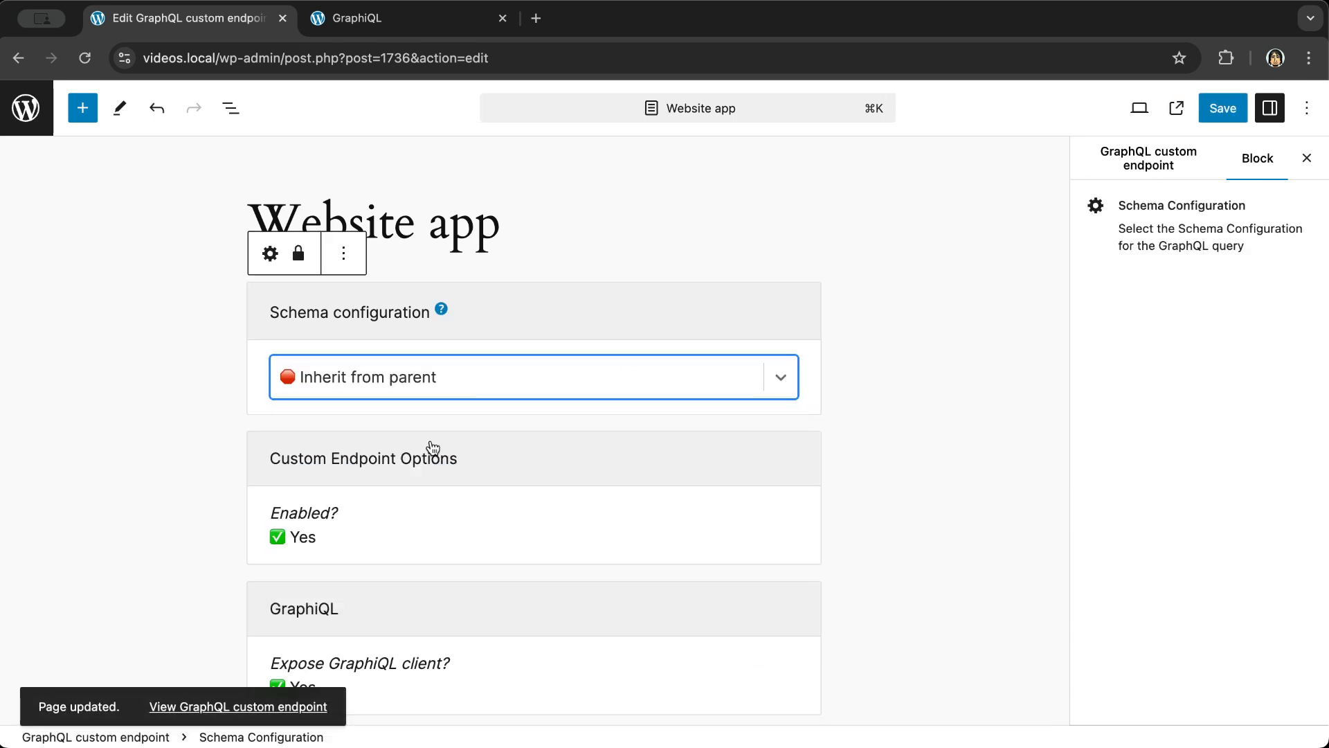
left_click(1216, 122)
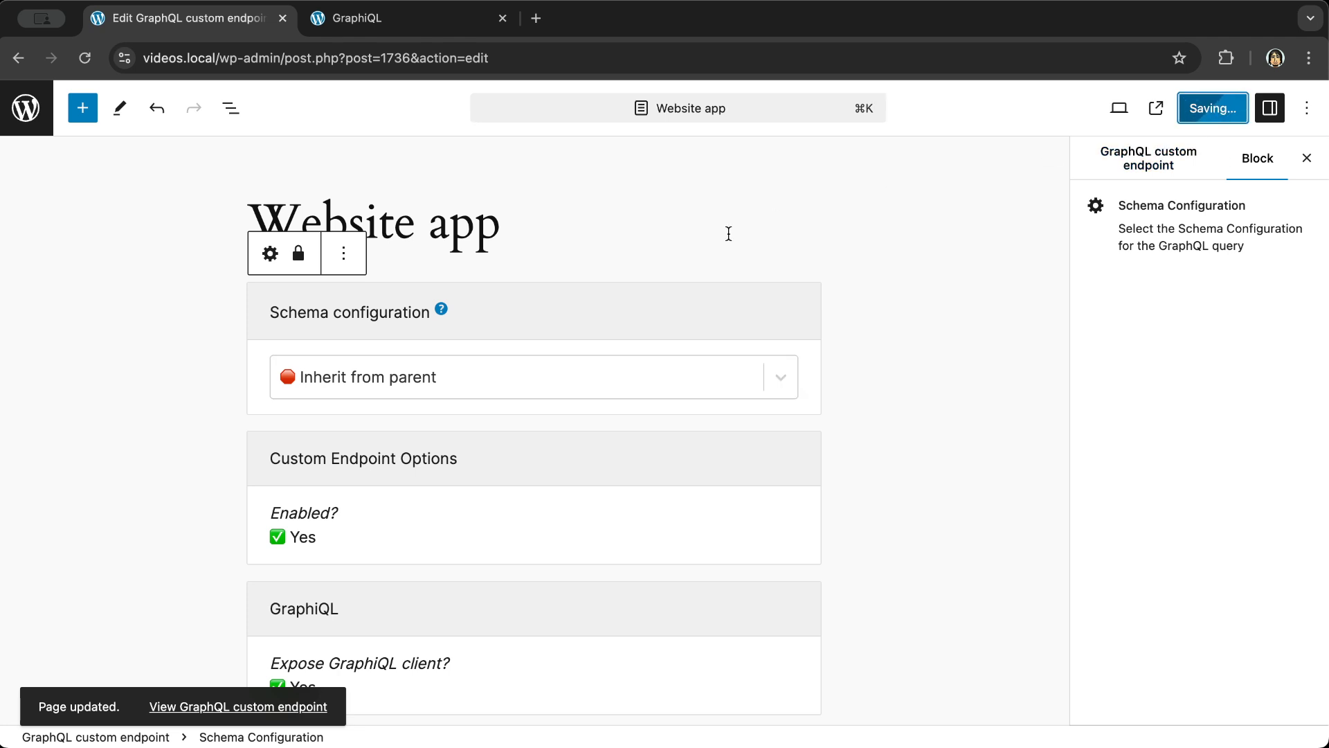
left_click(26, 108)
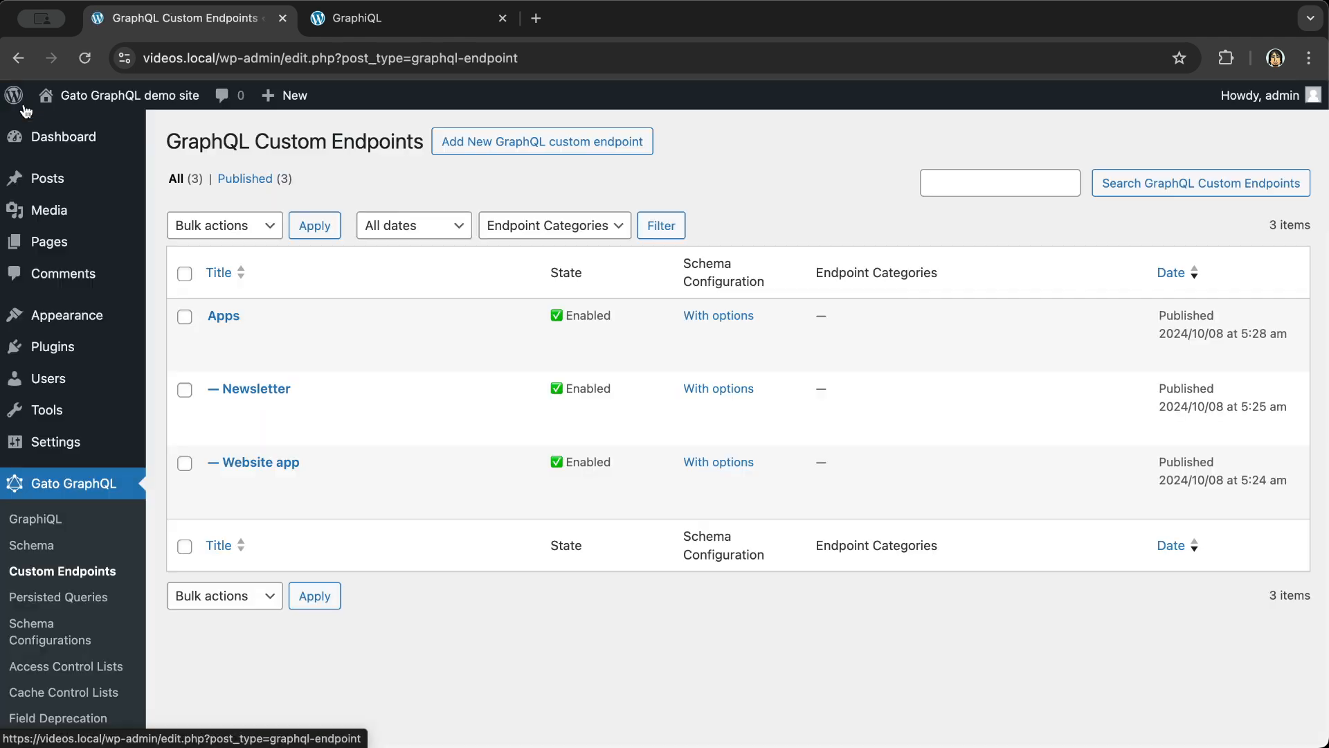
- Check that the Apps row now has Newsletter and Website app listed beneath it
mouse_move(247, 311)
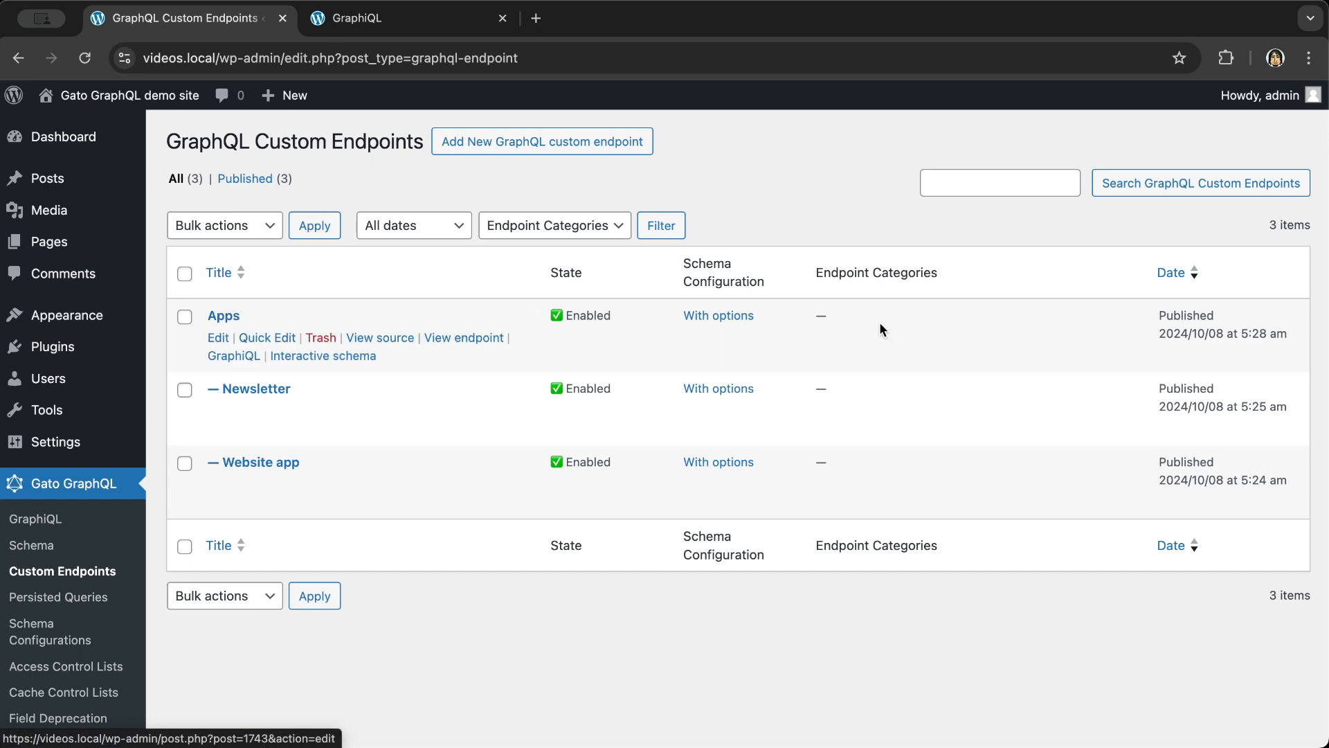
mouse_move(267, 389)
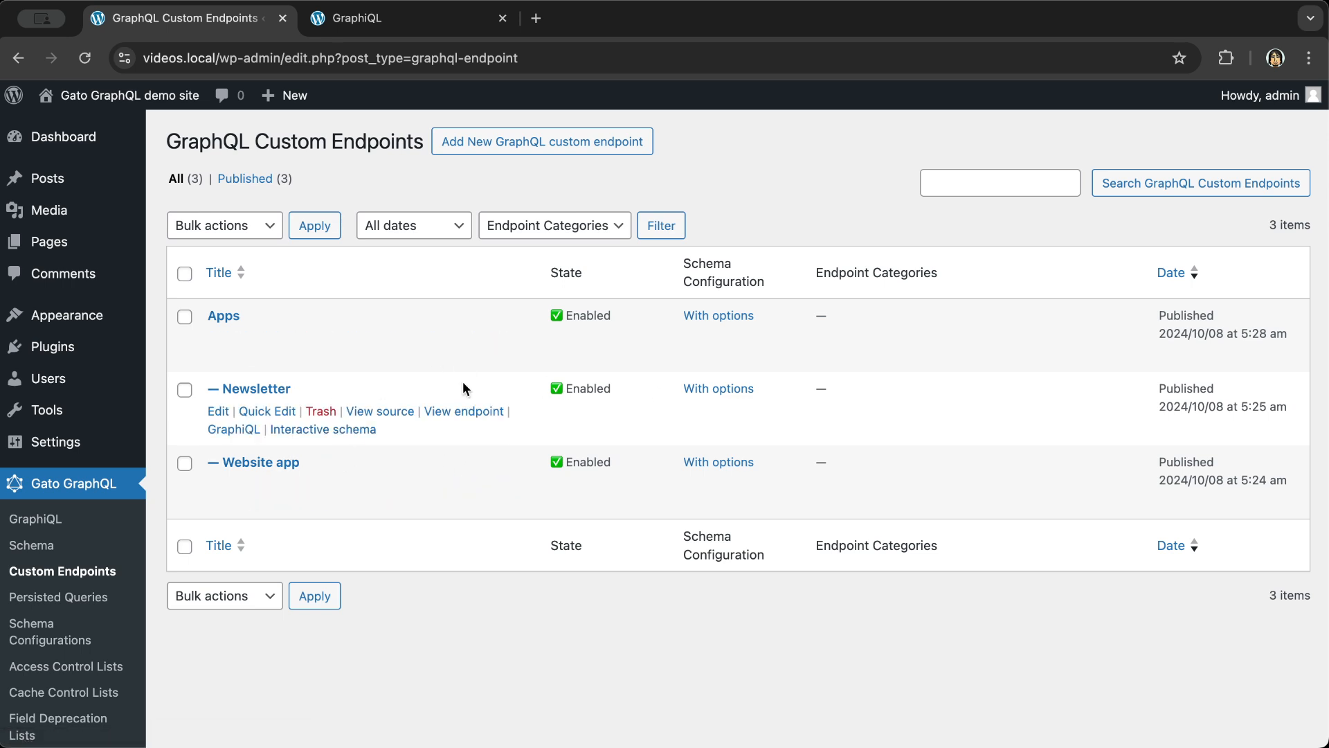
- Create a new 'clients' endpoint category, assign it to Newsletter, and save
left_click(258, 389)
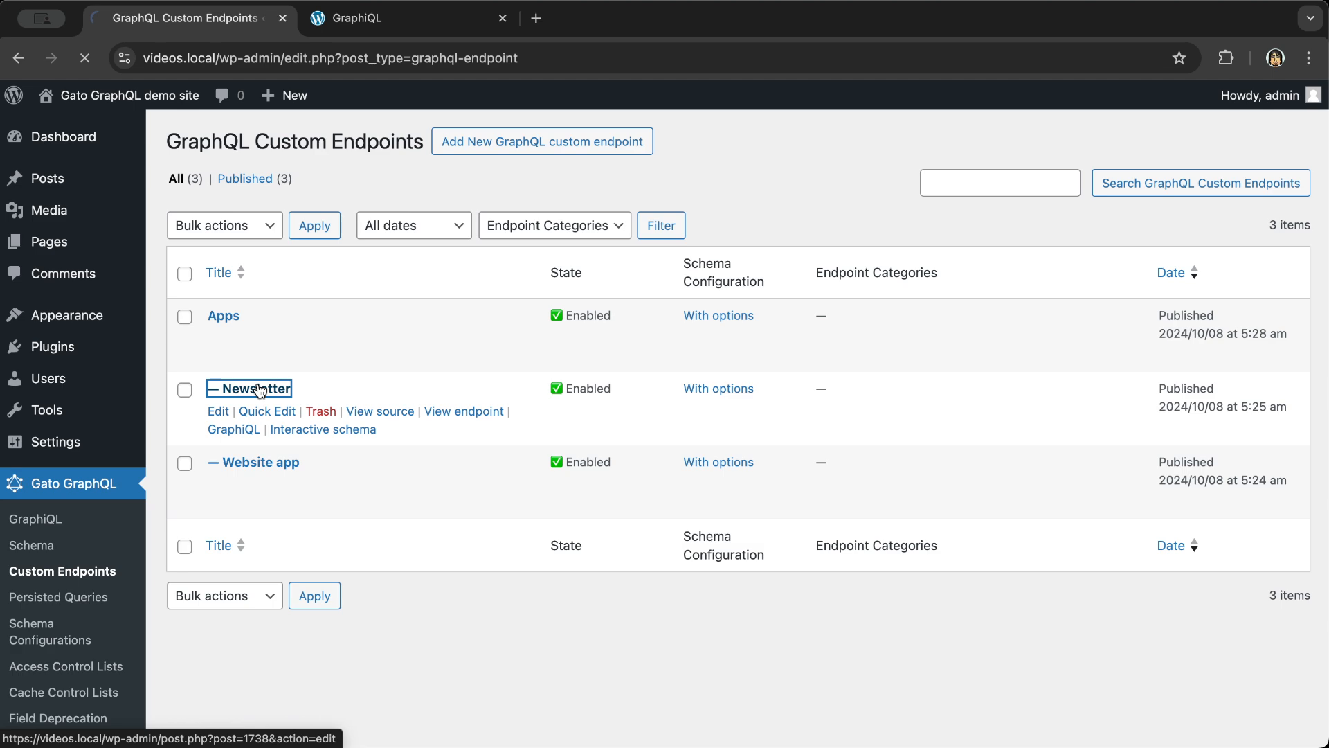
scroll(1166, 459, "down", 5)
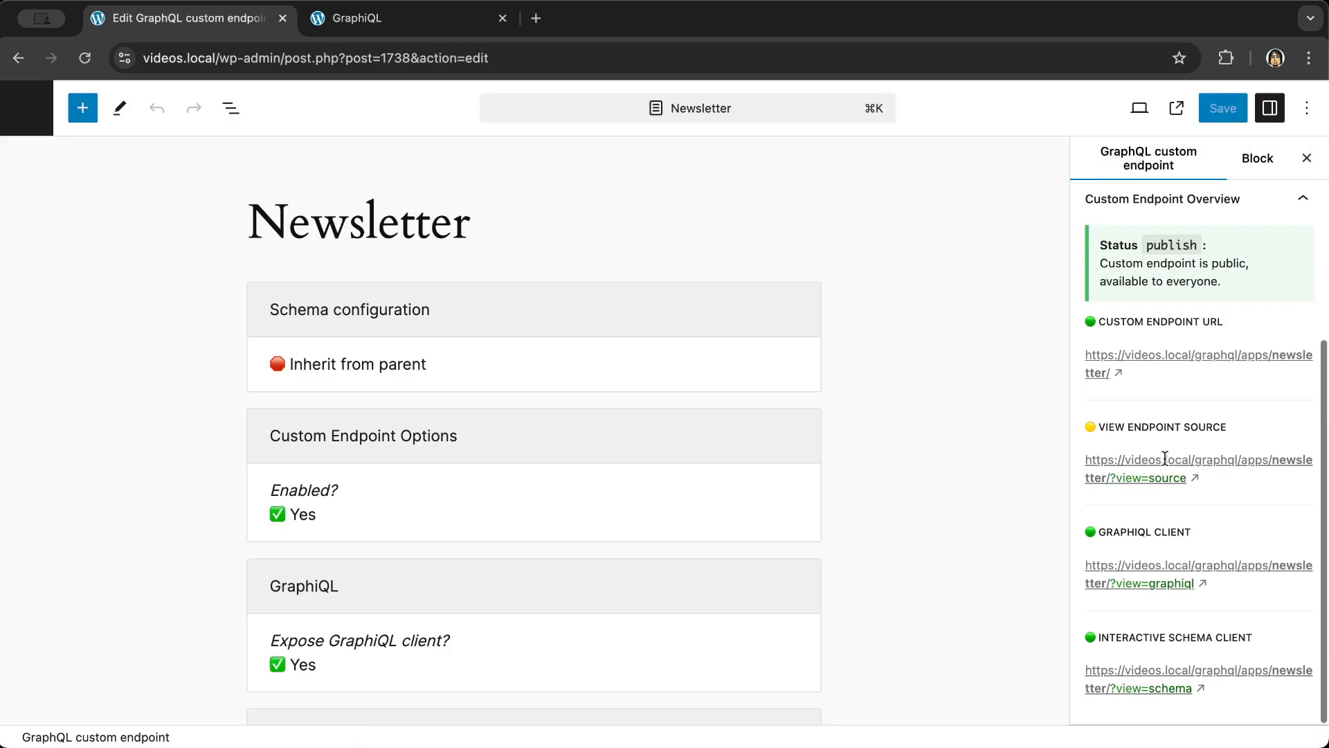
scroll(1167, 464, "up", 5)
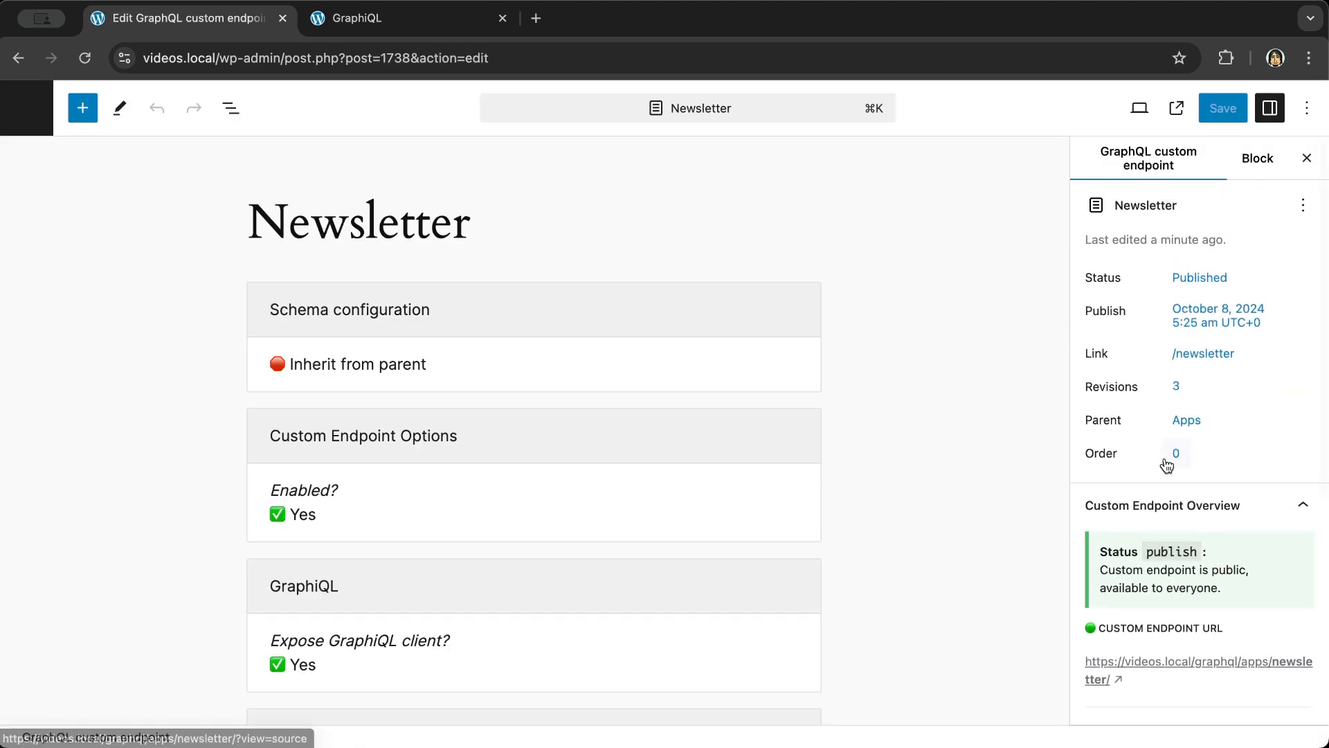
scroll(1167, 465, "down", 6)
scroll(1163, 679, "down", 2)
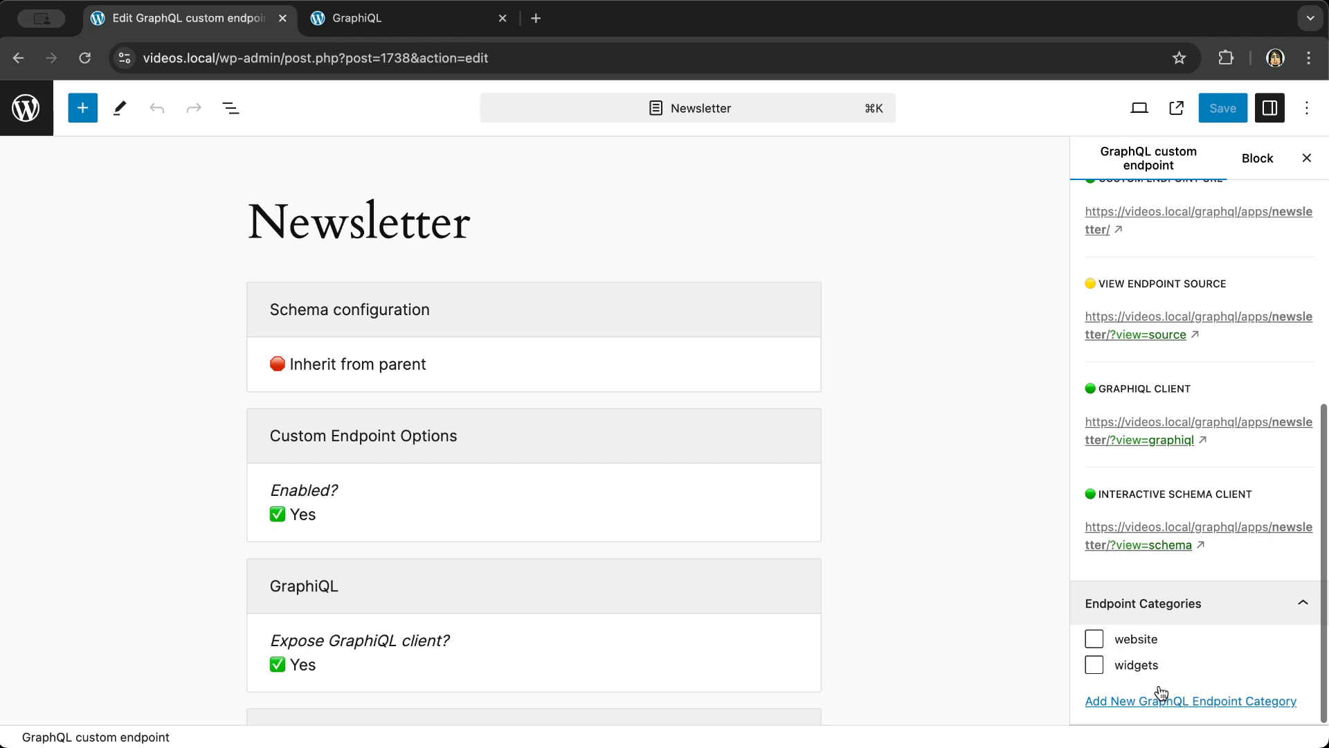
left_click(1142, 701)
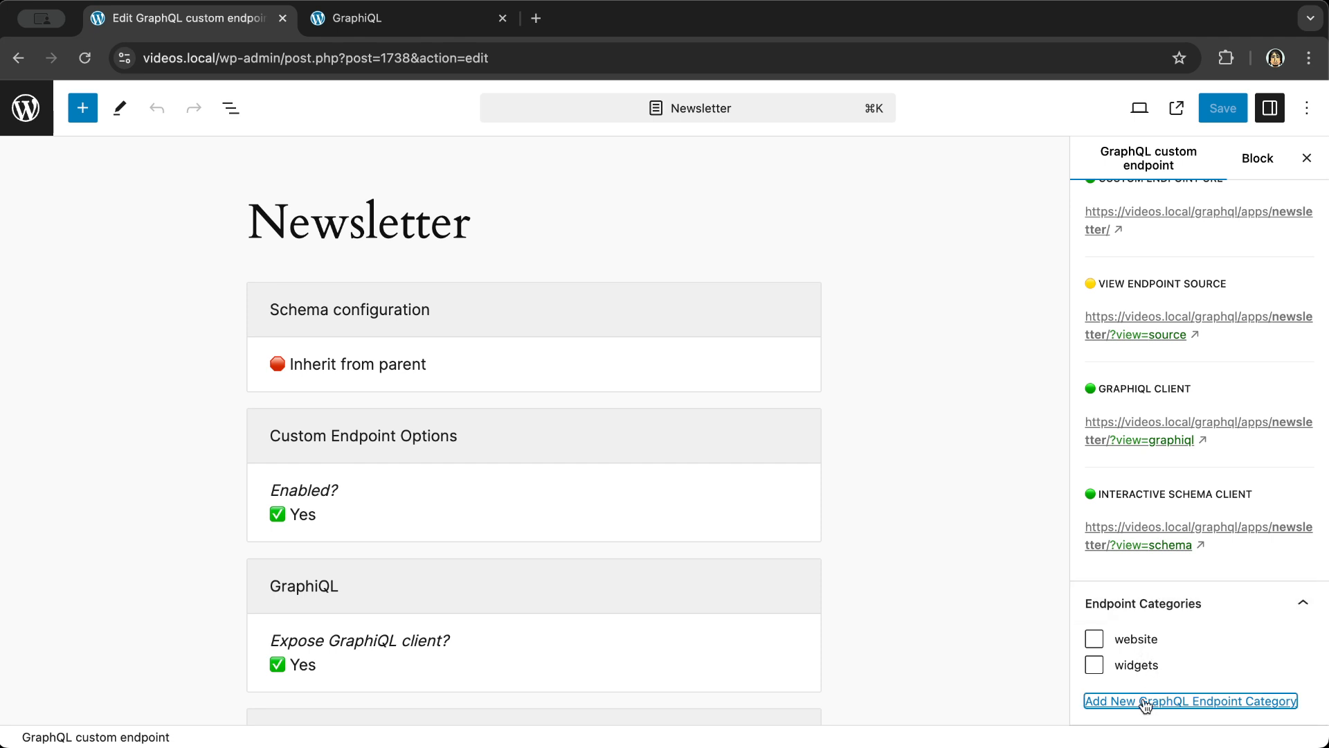
scroll(1143, 701, "down", 2)
left_click(1142, 657)
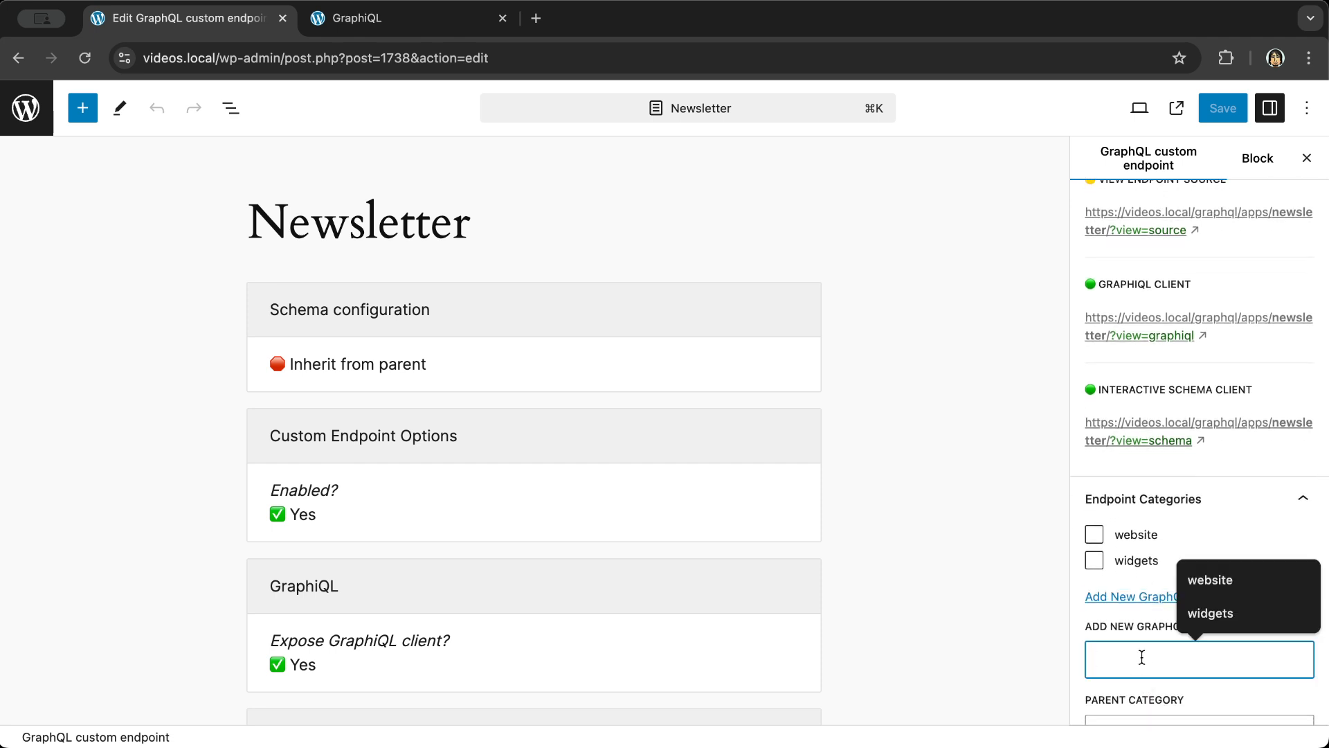
type("clients")
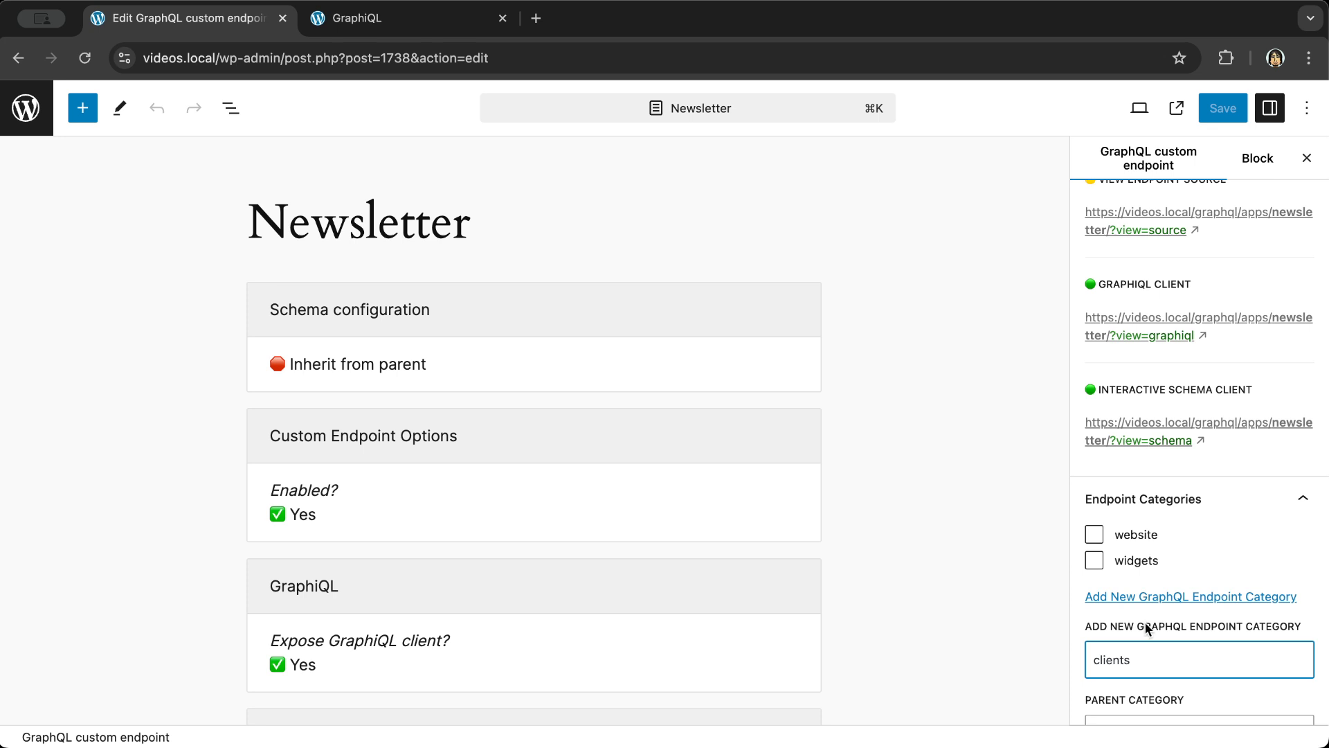
key("Return")
scroll(1158, 558, "down", 2)
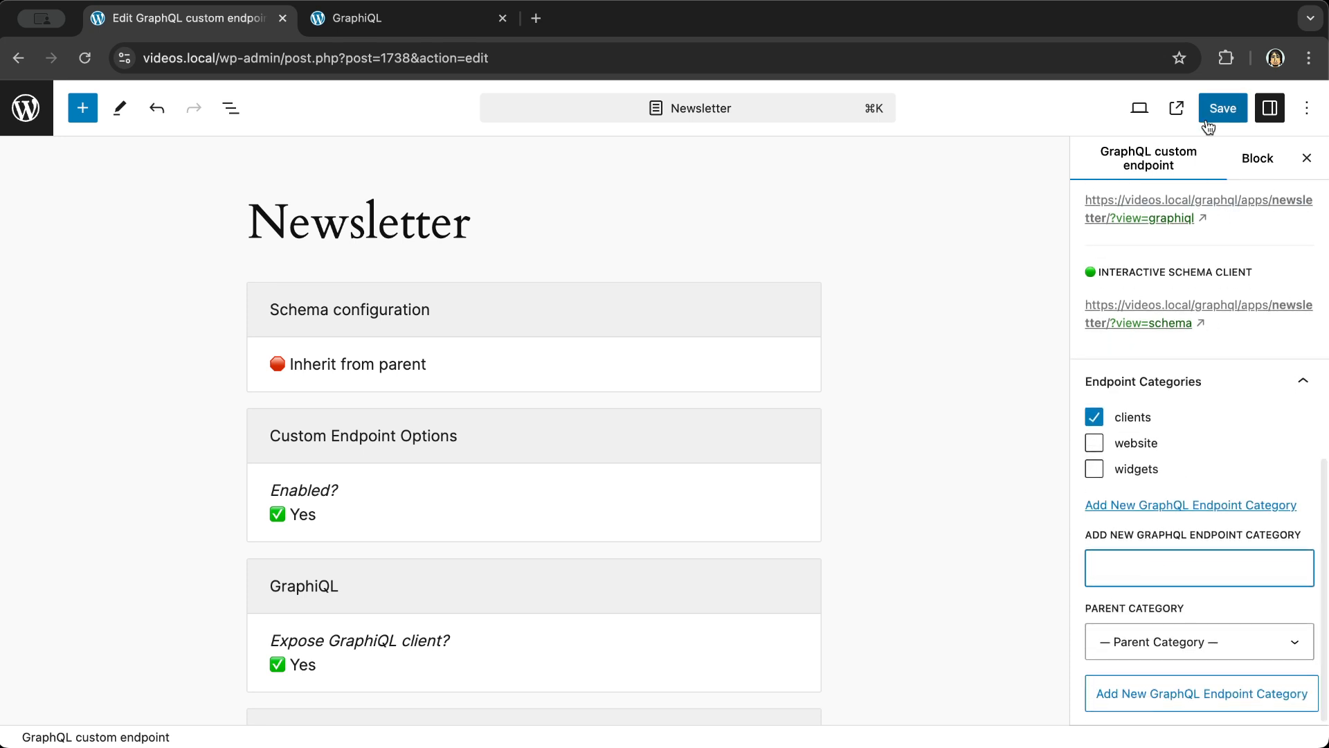
left_click(1223, 108)
left_click(14, 126)
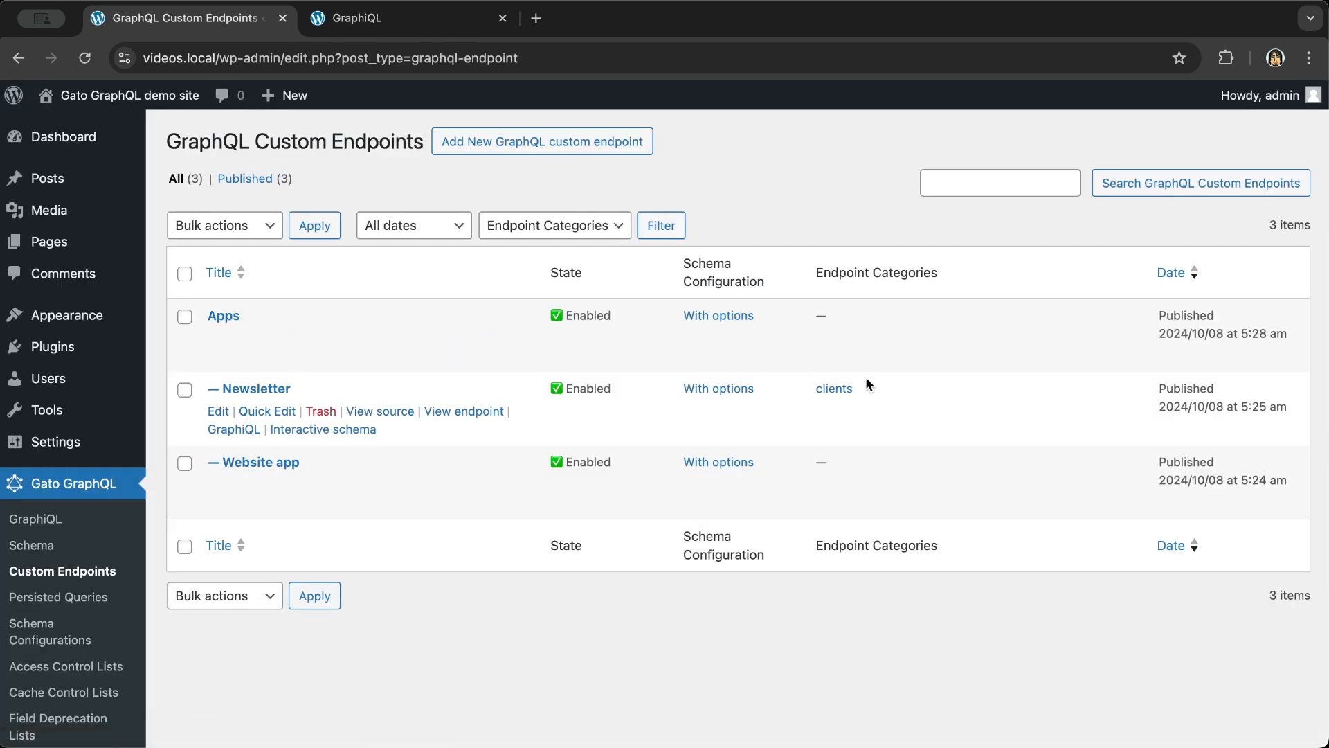
- Filter endpoints by the clients category, clear the filter, and reopen Newsletter for editing
left_click(843, 395)
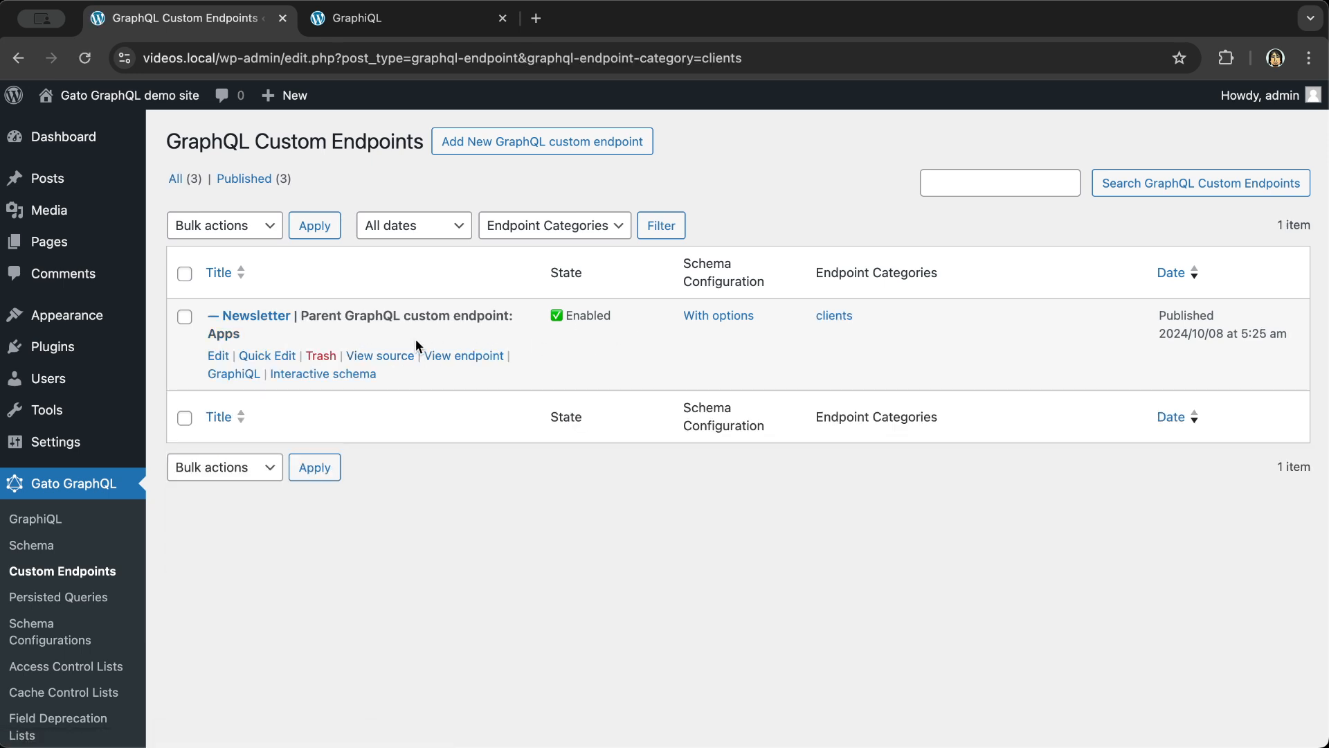
left_click(96, 571)
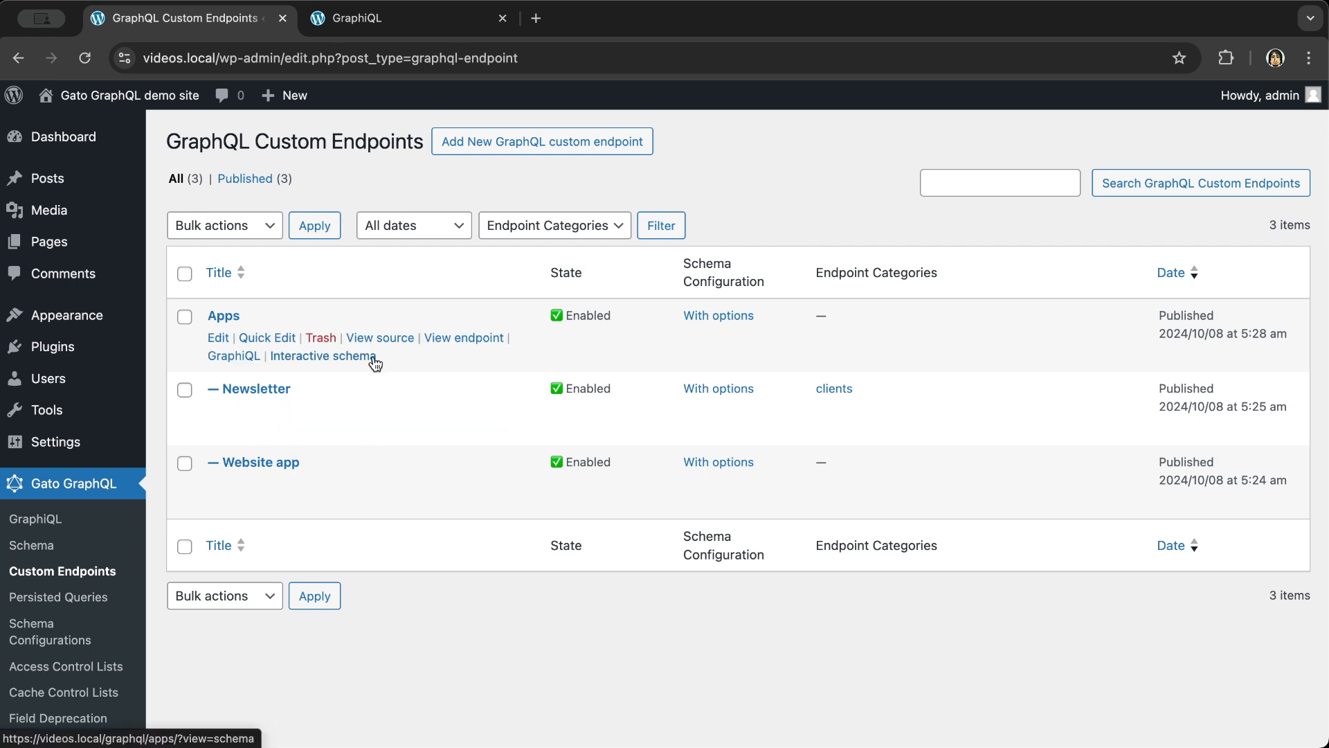
left_click(277, 394)
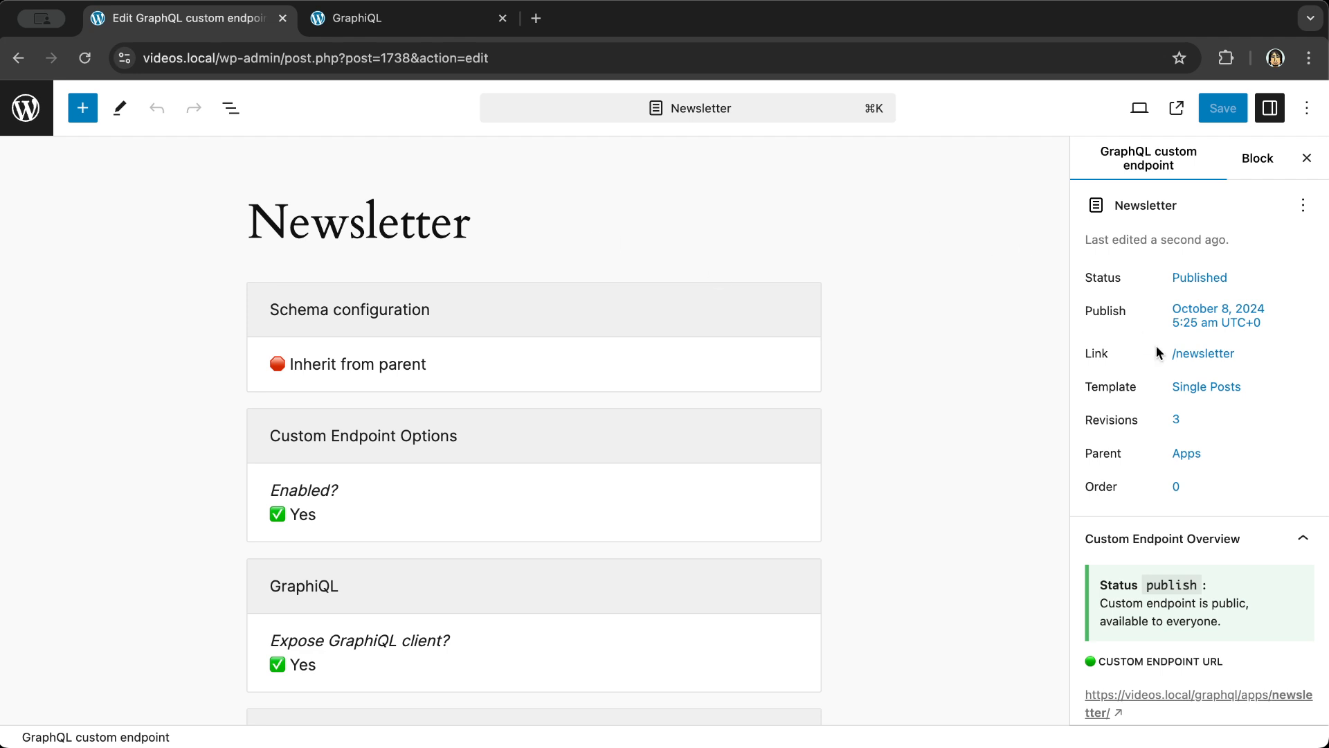
- Open the Newsletter endpoint's GraphiQL client from the sidebar
scroll(1156, 346, "down", 5)
scroll(1148, 588, "down", 1)
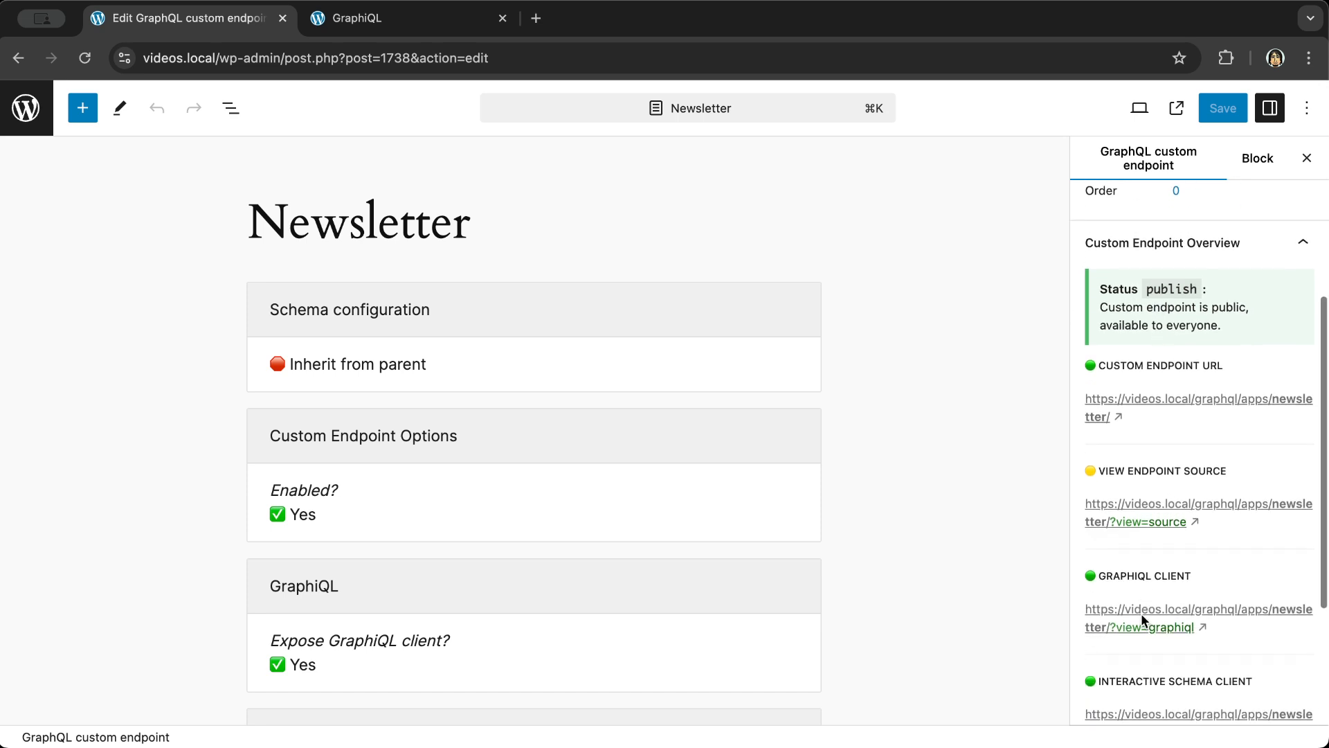
left_click(1139, 611)
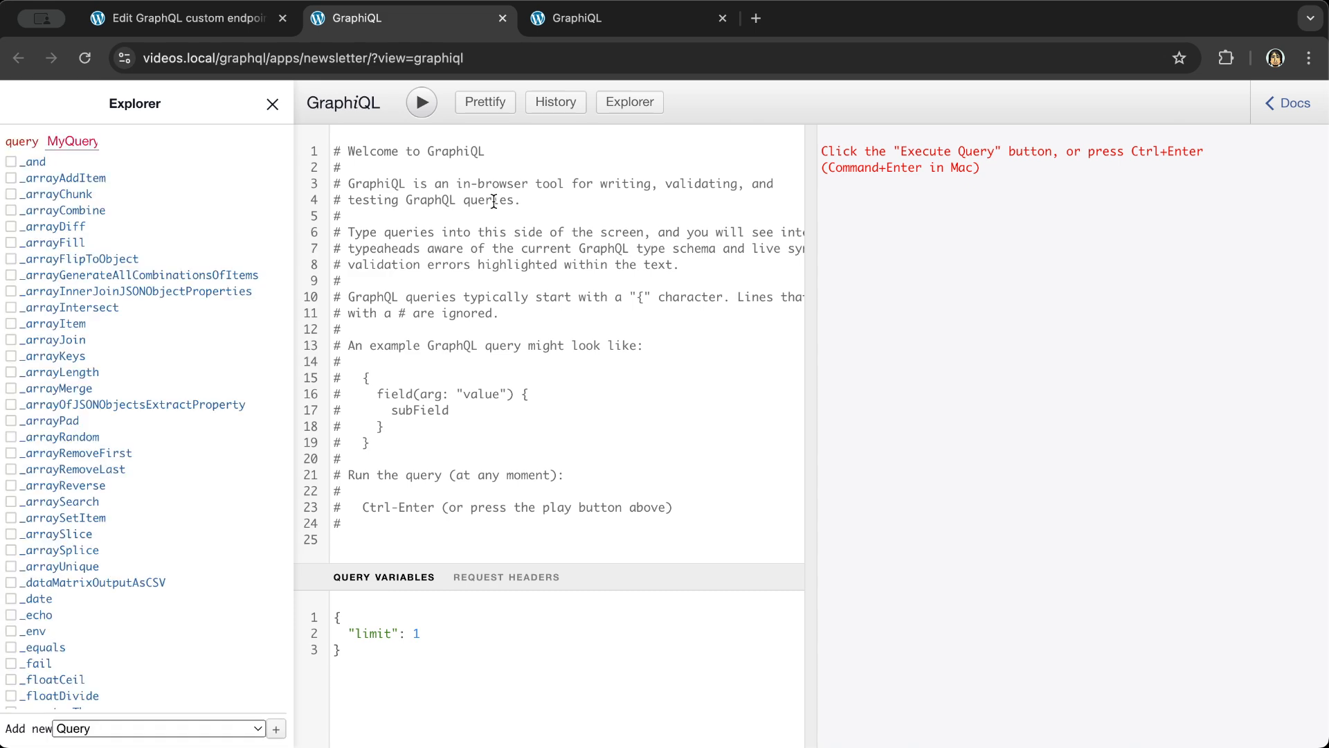
- Load the /graphql/apps/newsletter/?view=graphiql address in an incognito window, then switch back
left_click(473, 59)
key("super+c")
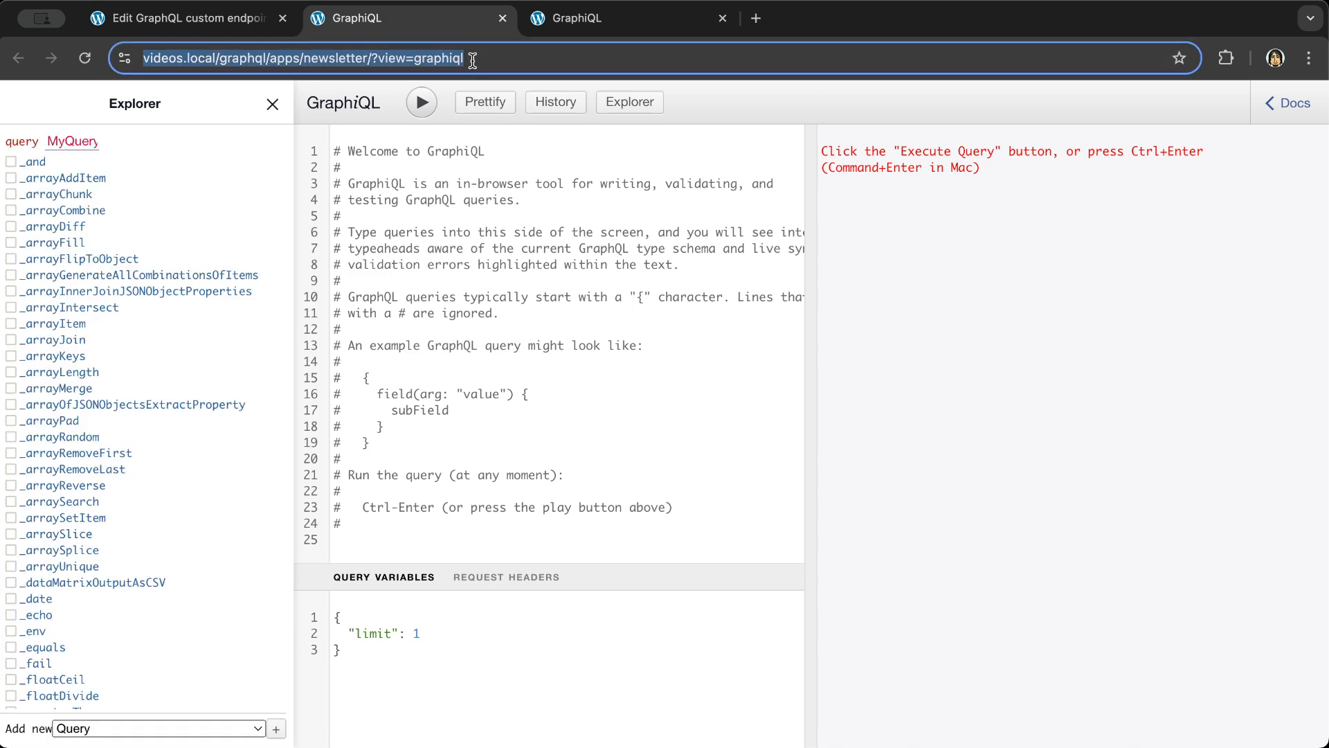
left_click(723, 19)
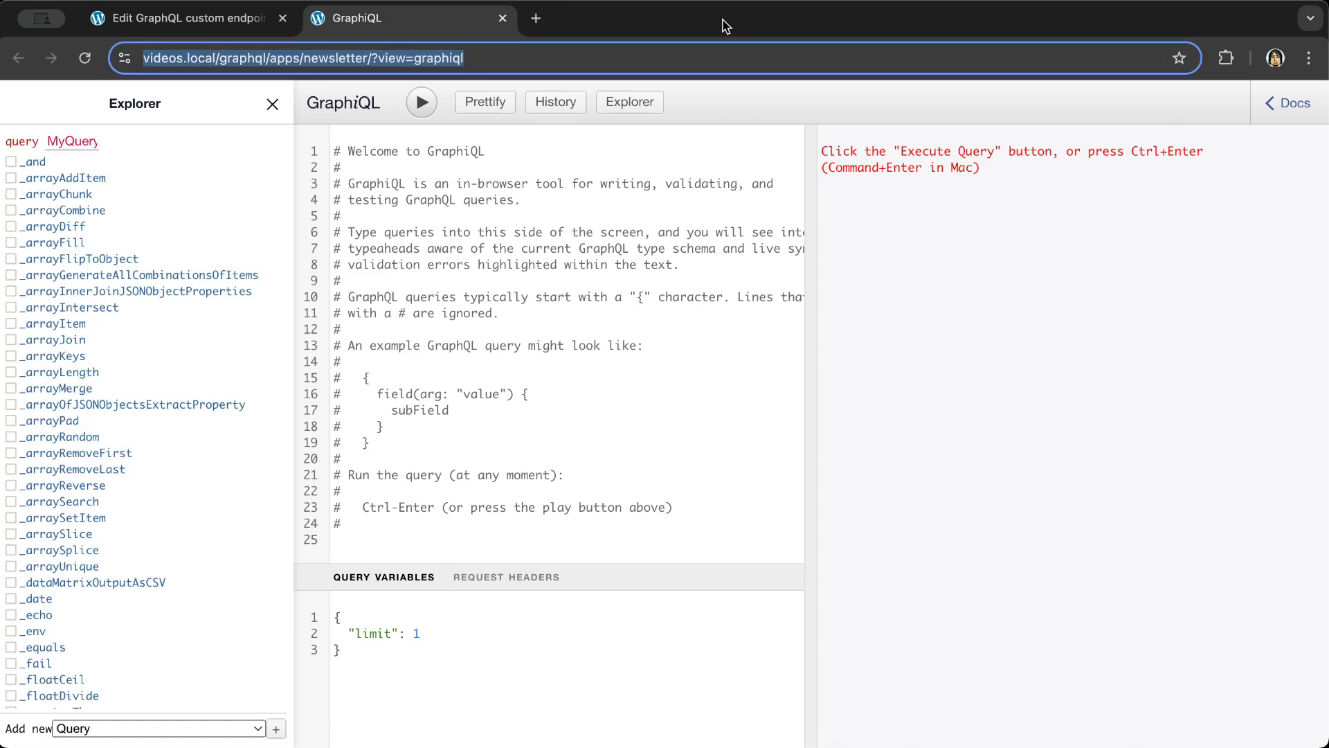
key("super+shift+n")
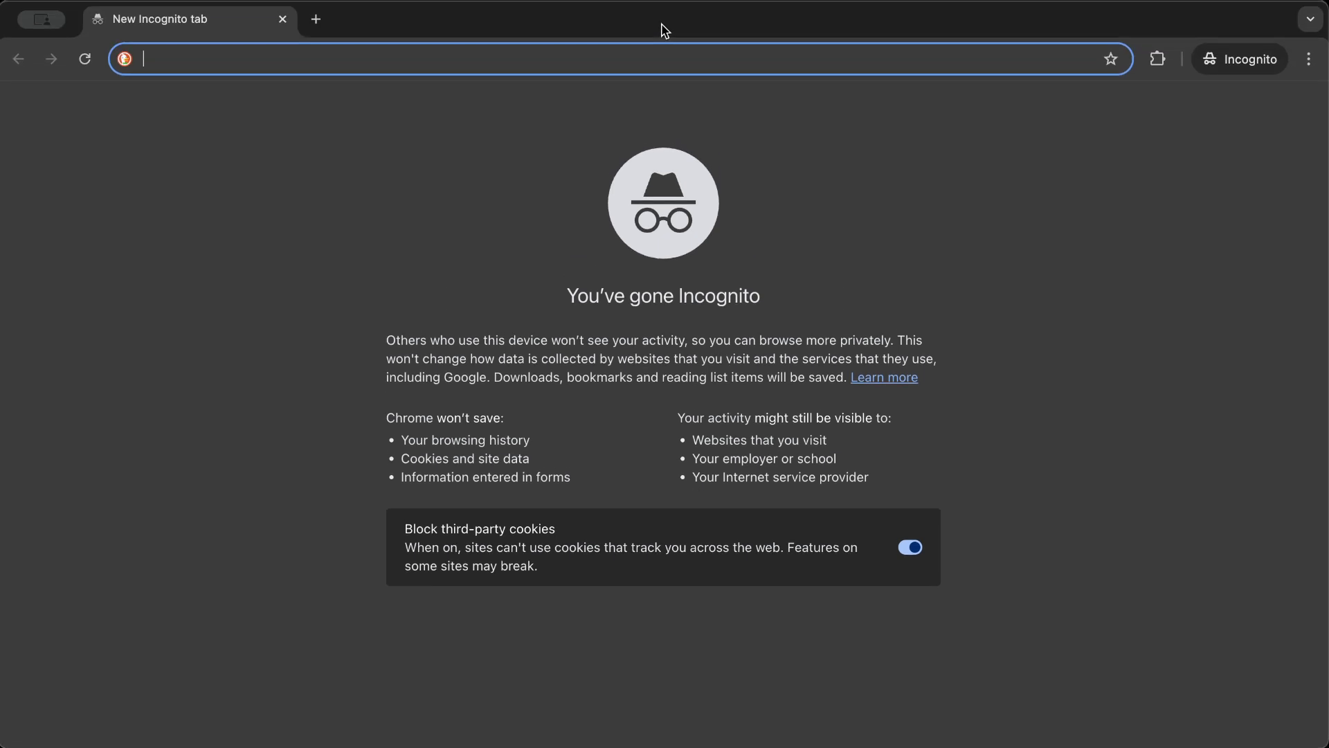
key("super+v")
key("Return")
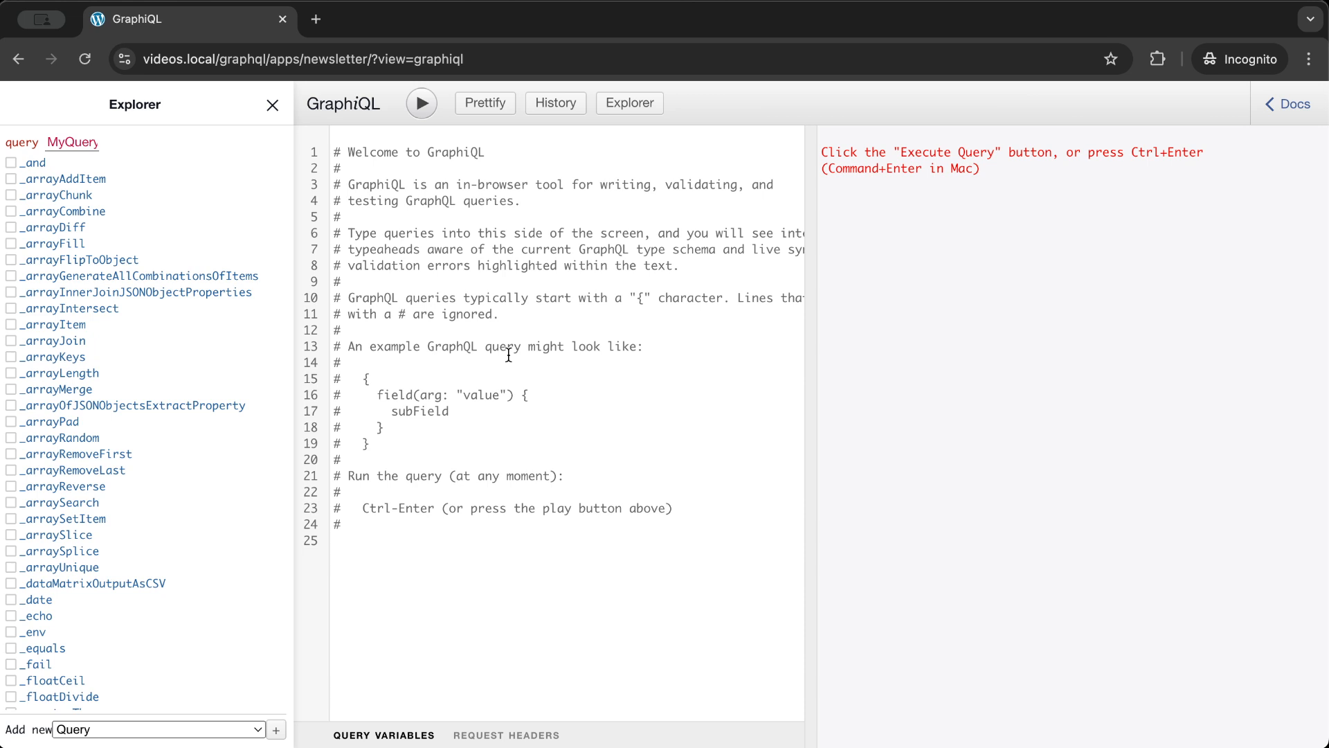
key("super+grave")
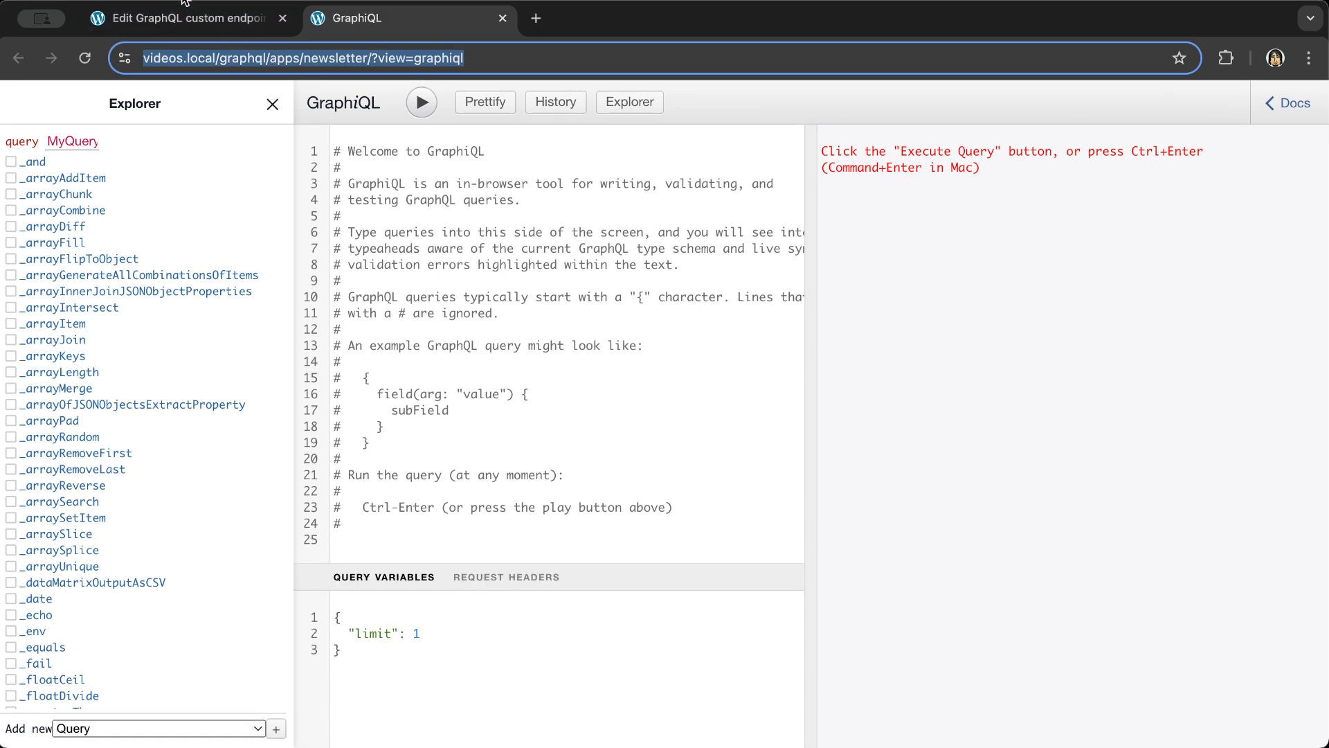
- Set the Newsletter endpoint's visibility to Password protected with a password and save it
left_click(173, 19)
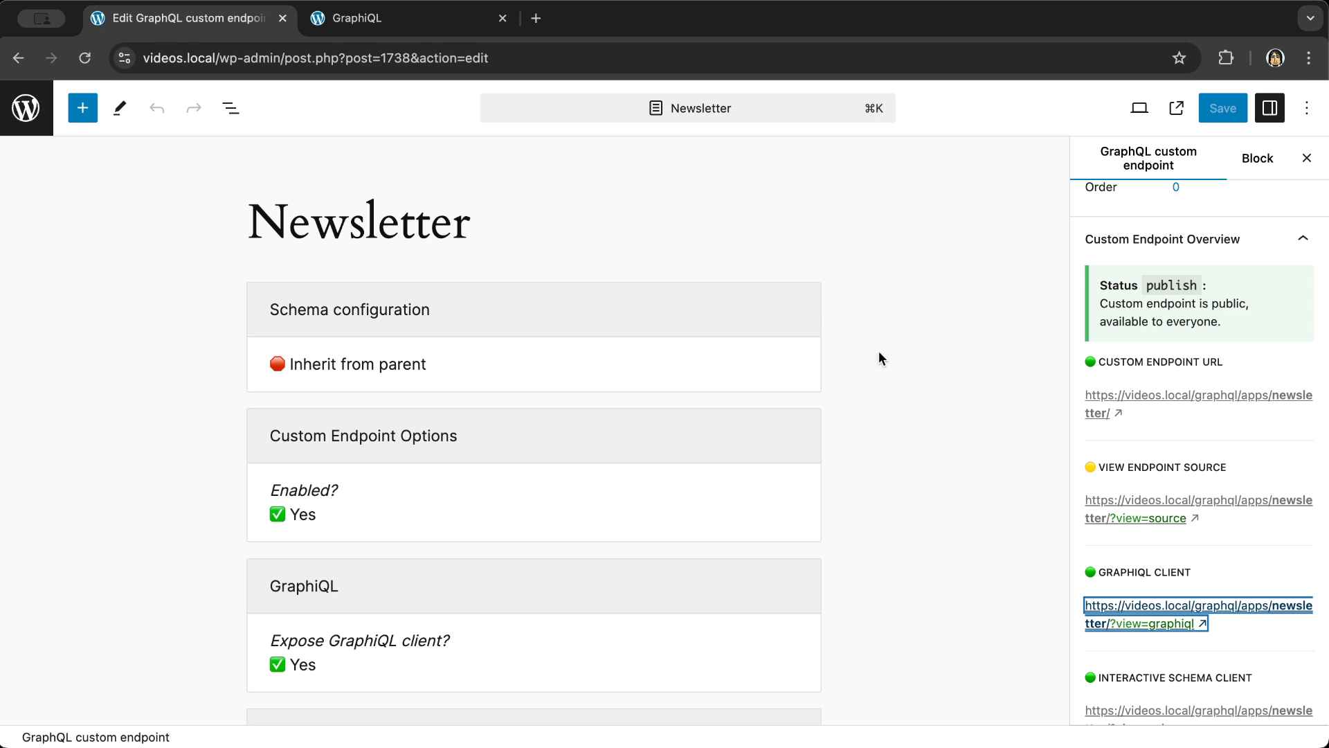
scroll(1152, 298, "up", 5)
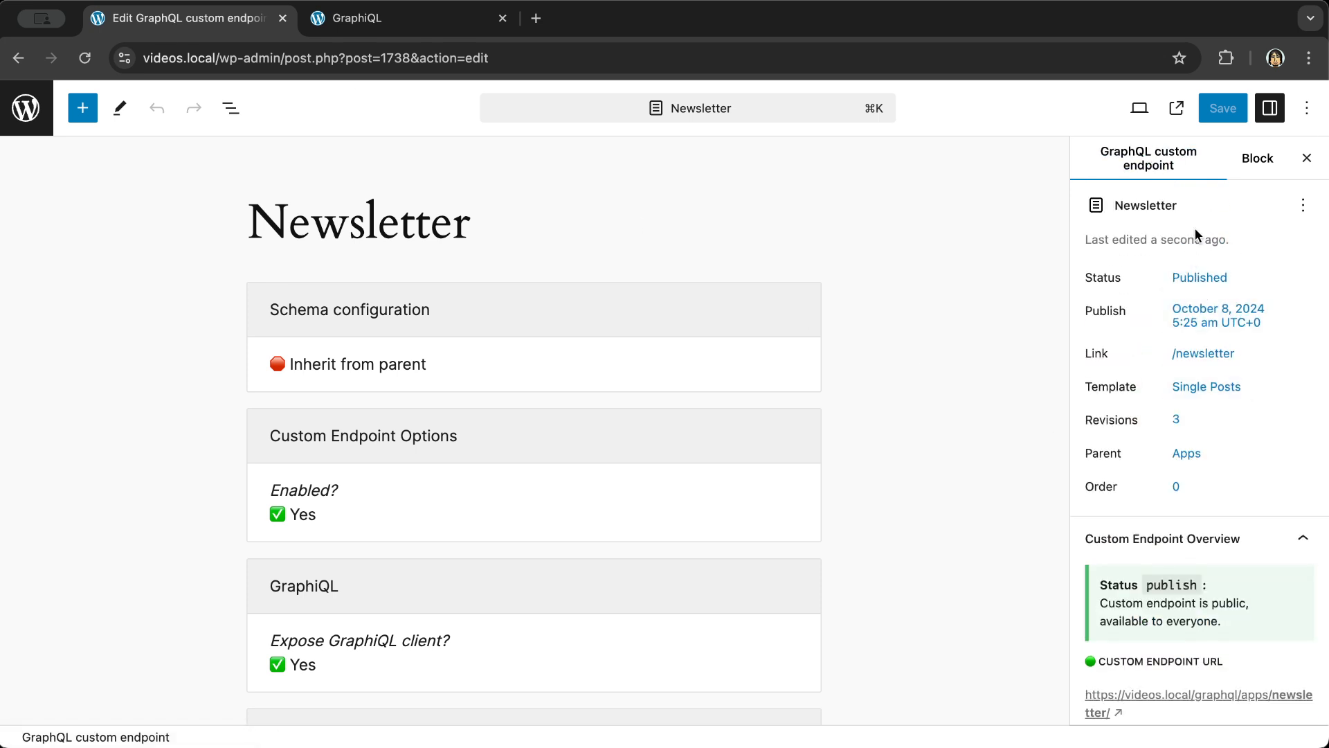
left_click(1206, 282)
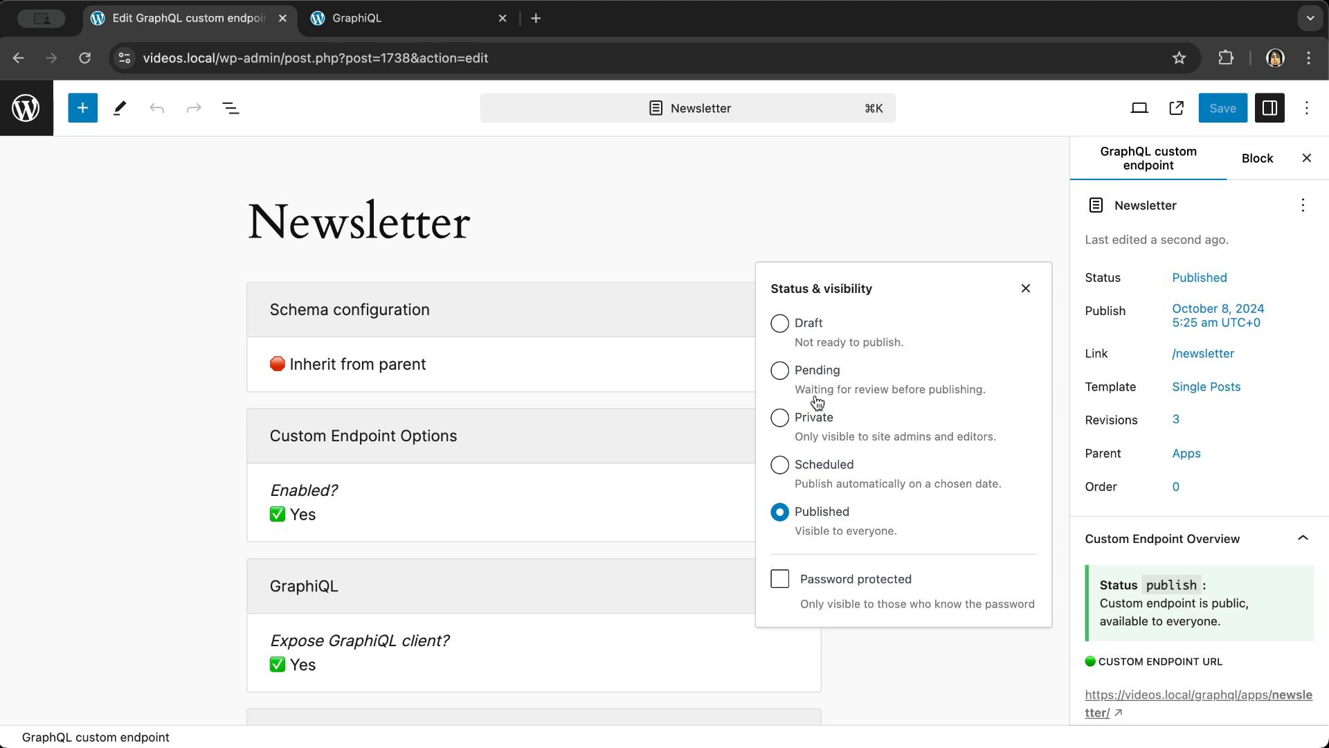
left_click(780, 586)
left_click(821, 663)
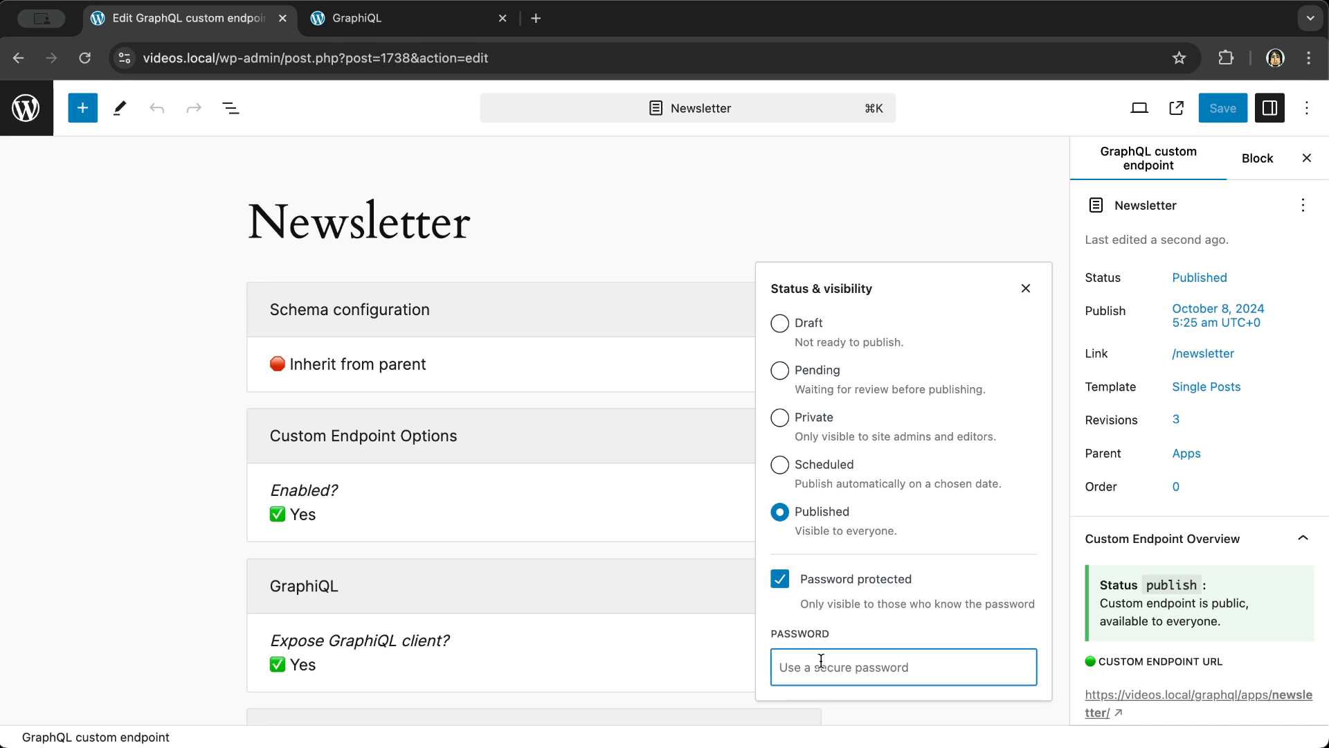
type("helloworld")
key("super+w")
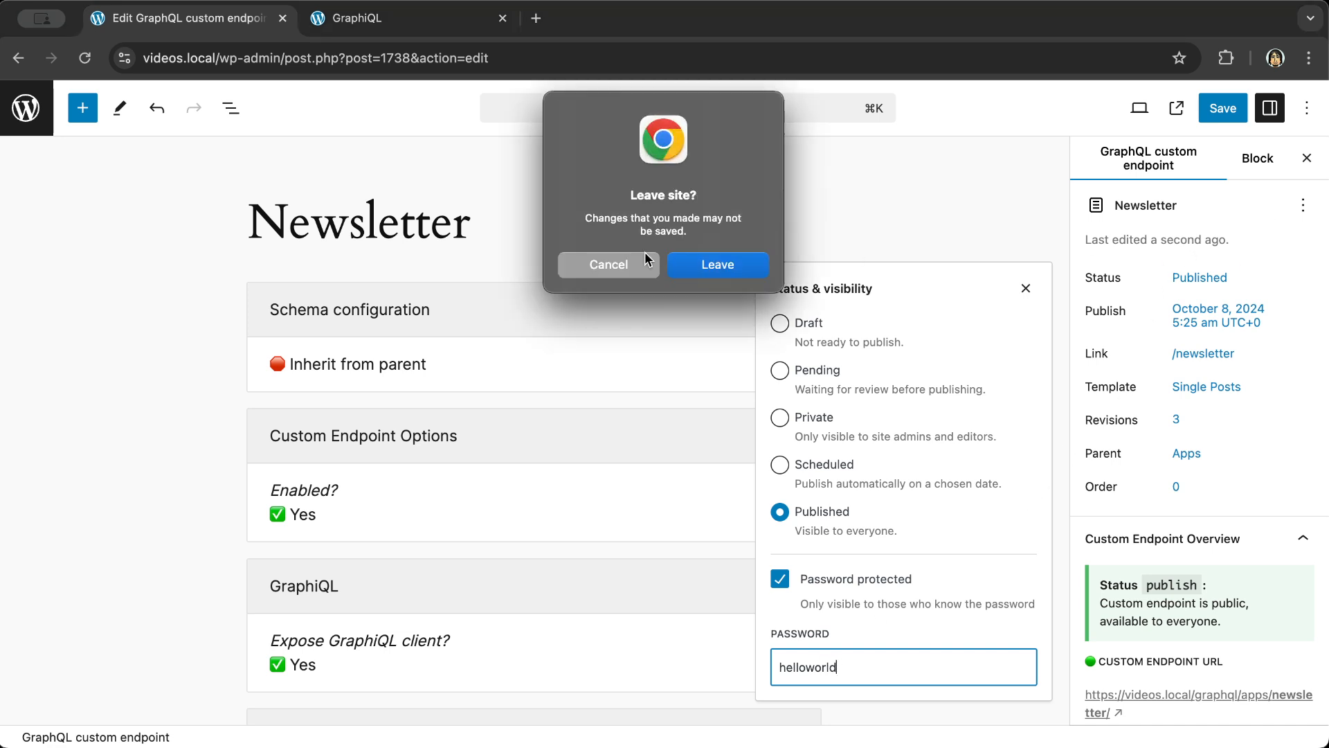
left_click(599, 264)
left_click(1226, 113)
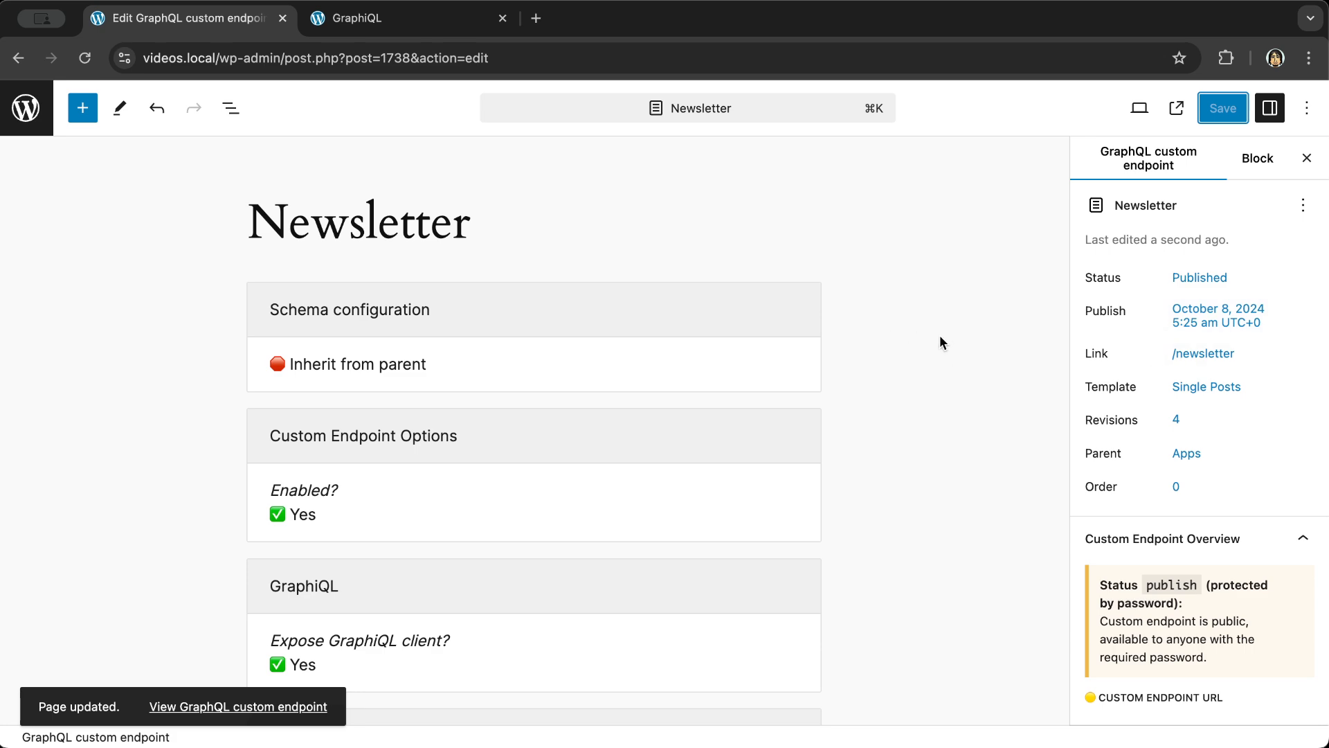
key("super+w")
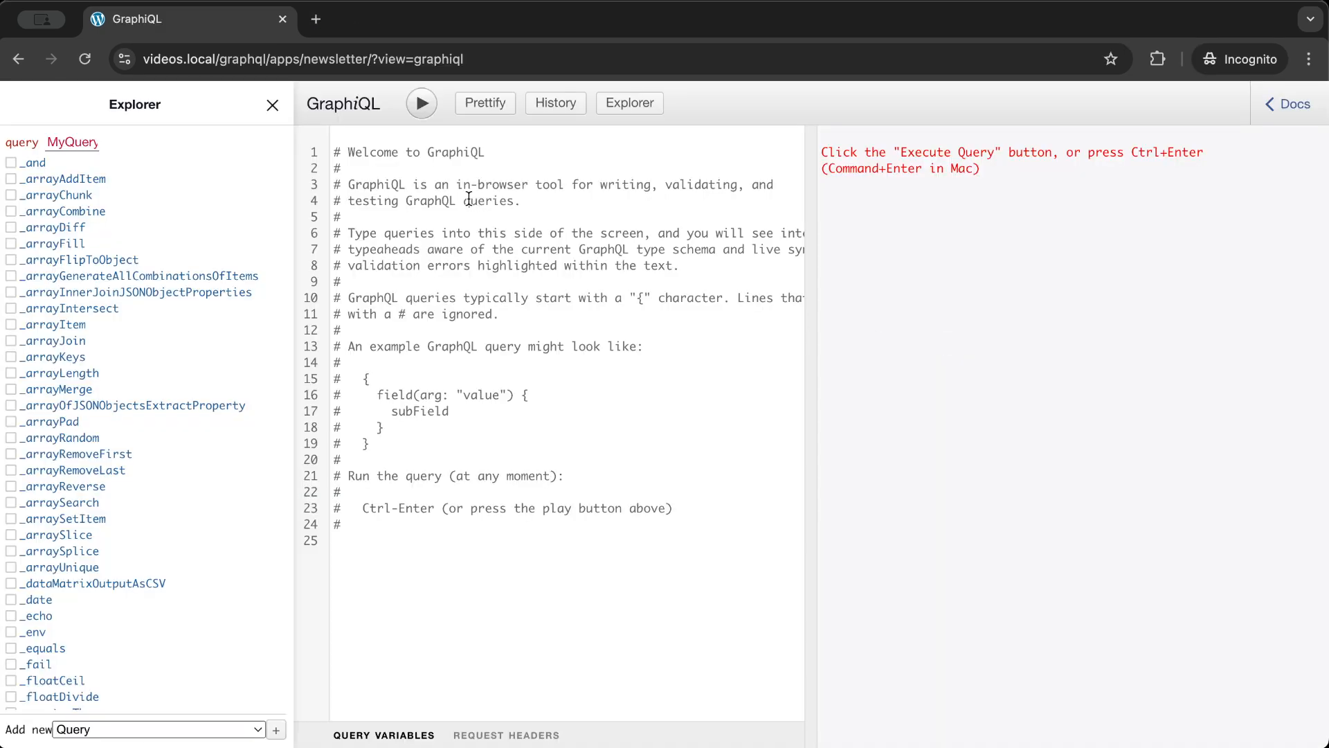
- Reload the incognito GraphiQL, unlock it with the endpoint password, then return to the editor
left_click(85, 59)
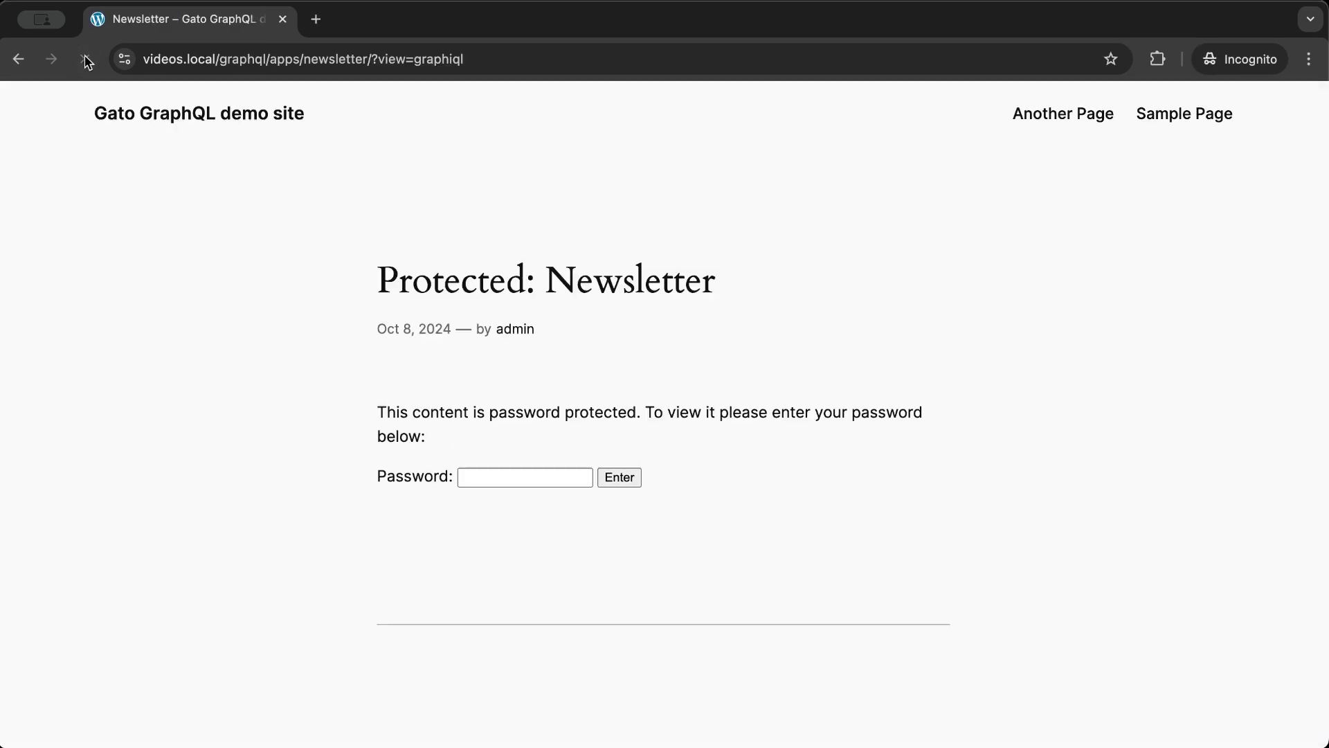
left_click(505, 476)
type("•••••••••")
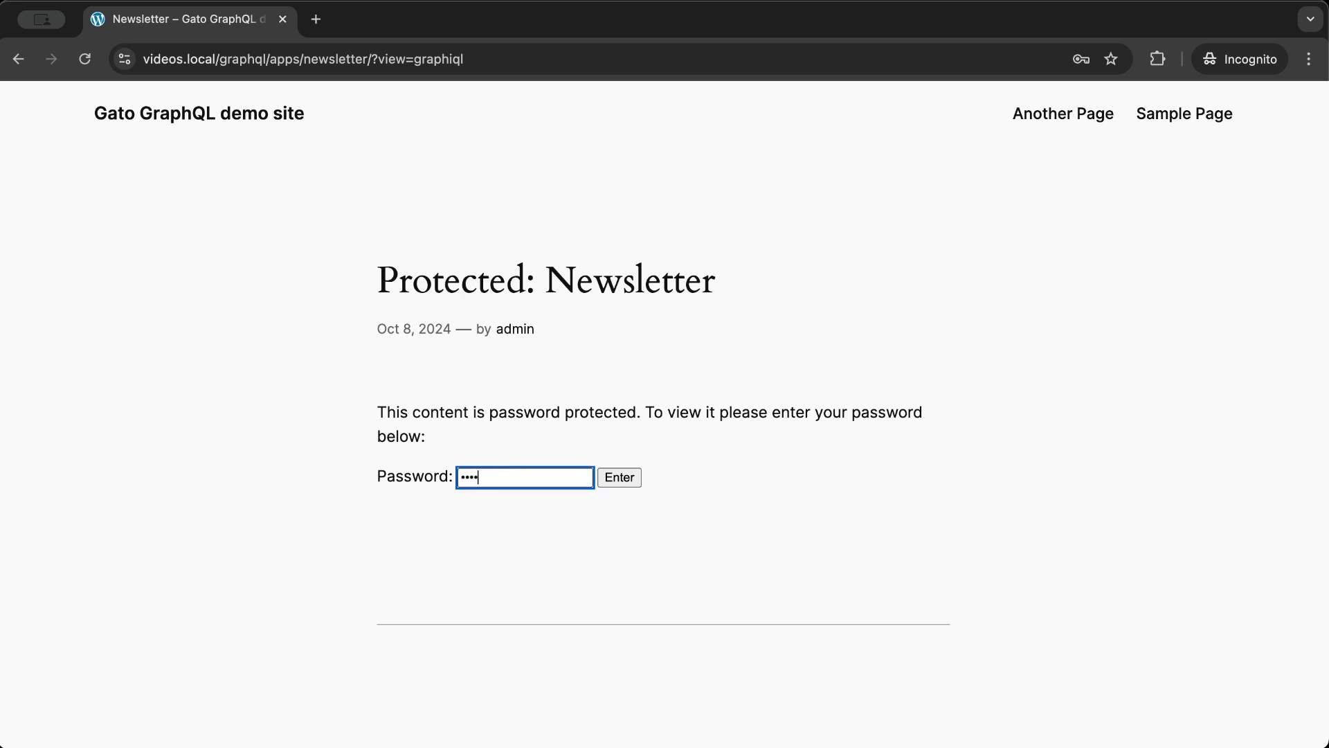
type("•")
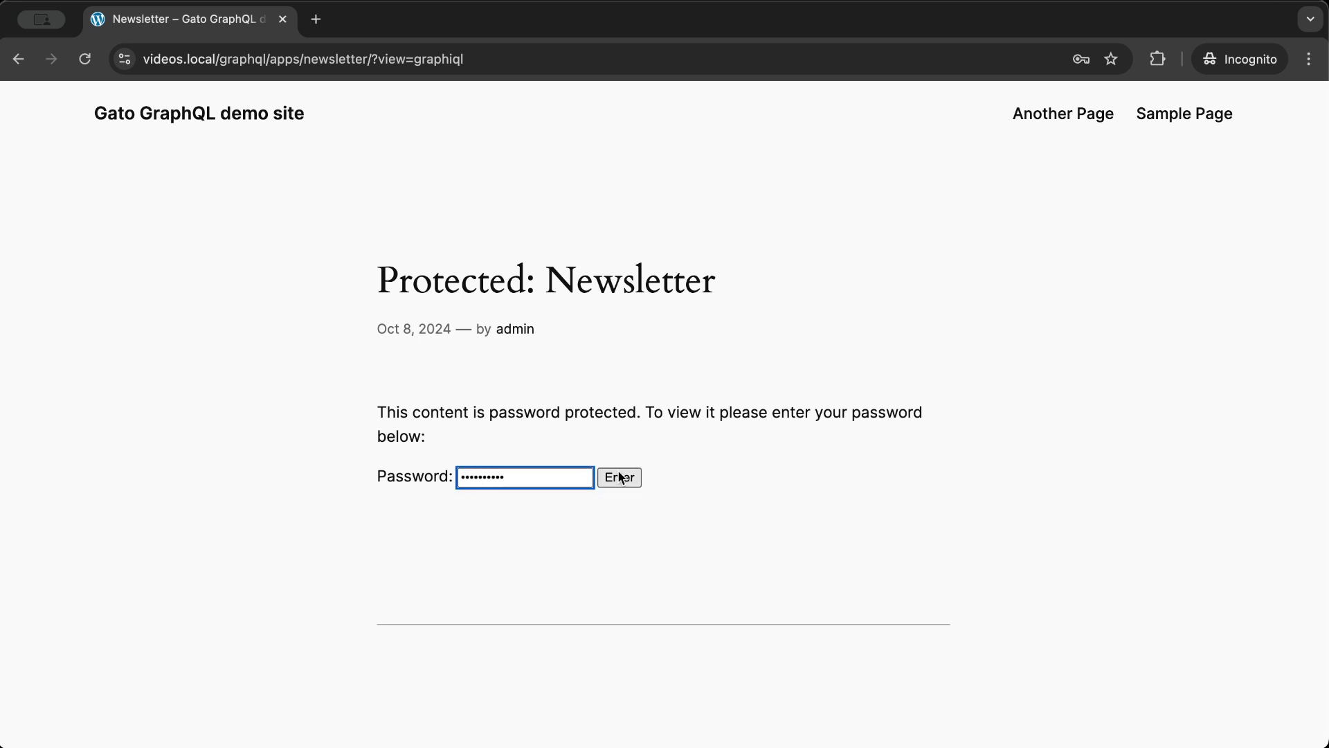
left_click(620, 477)
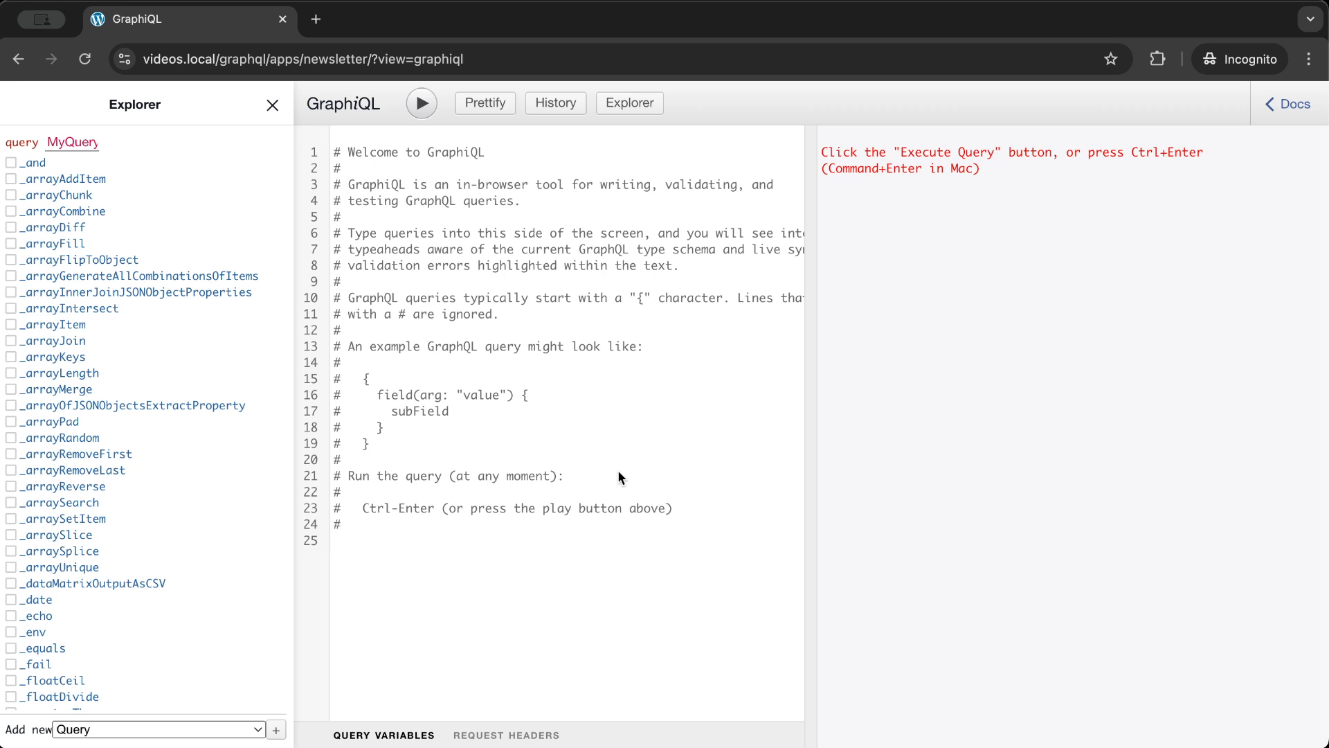
key("super+grave")
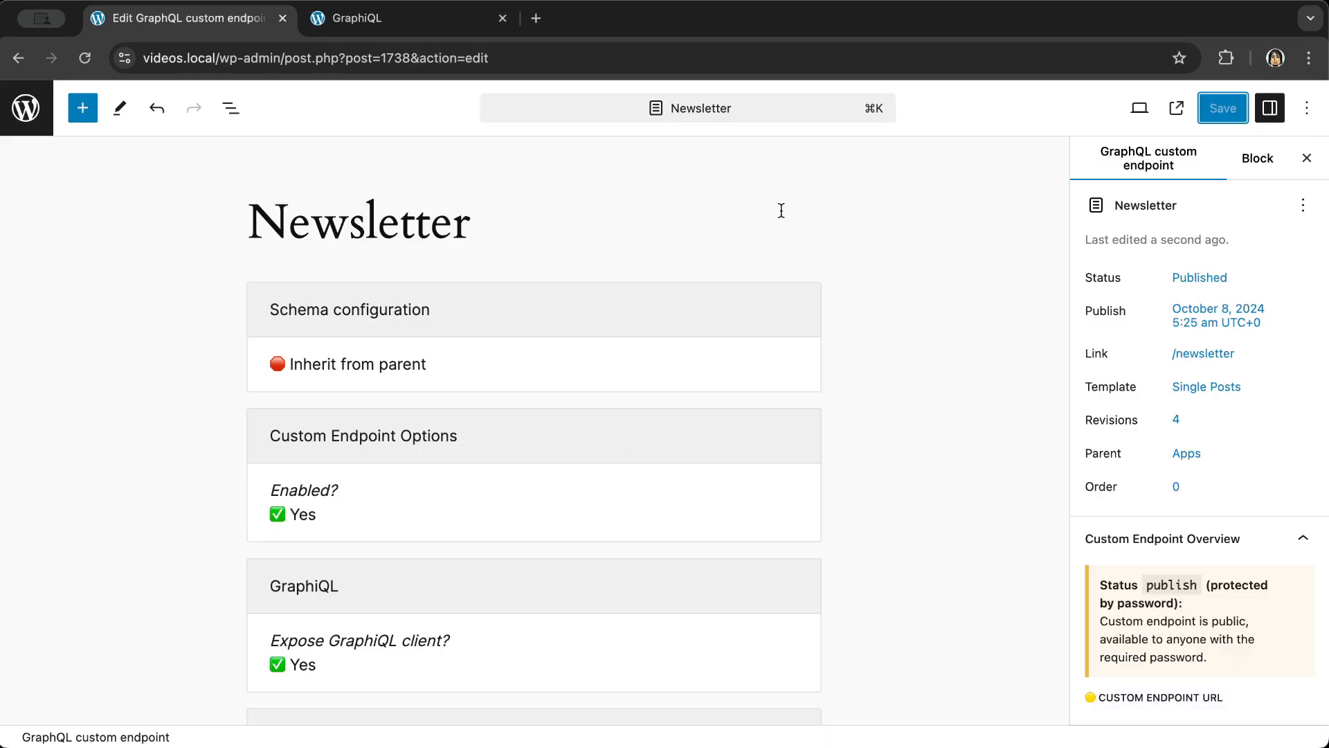